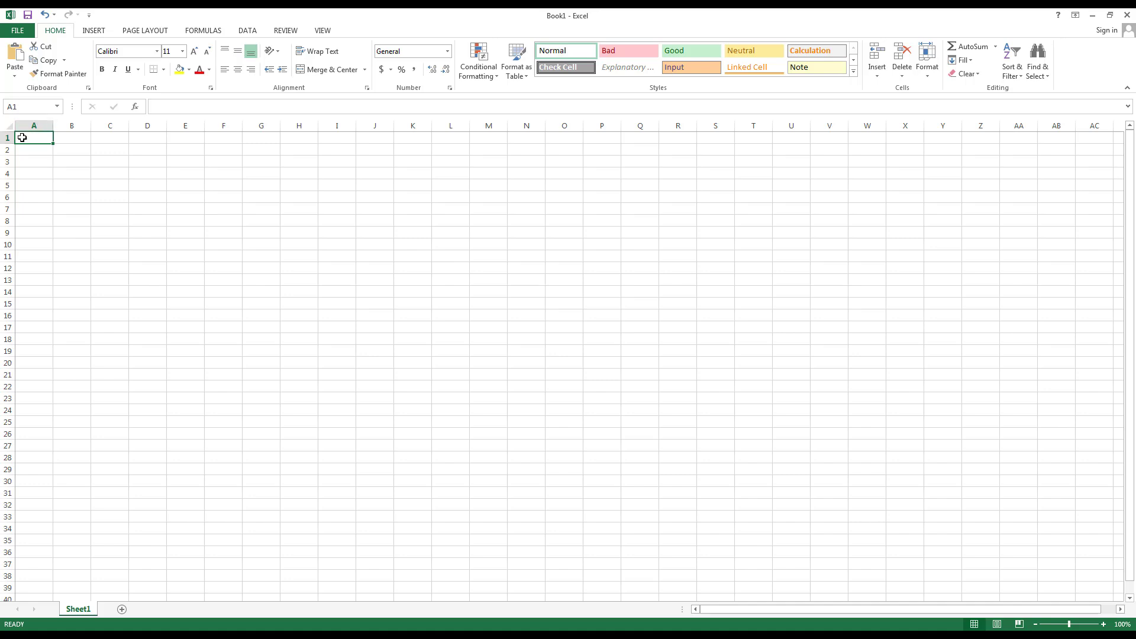
Step the active cell around A1, B1, A2 and B2 with the arrow keys
{"action": "left_click", "coordinate": [11, 109]}
{"action": "left_click", "coordinate": [28, 137]}
{"action": "key", "text": "Right"}
{"action": "key", "text": "Down"}
{"action": "key", "text": "Left"}
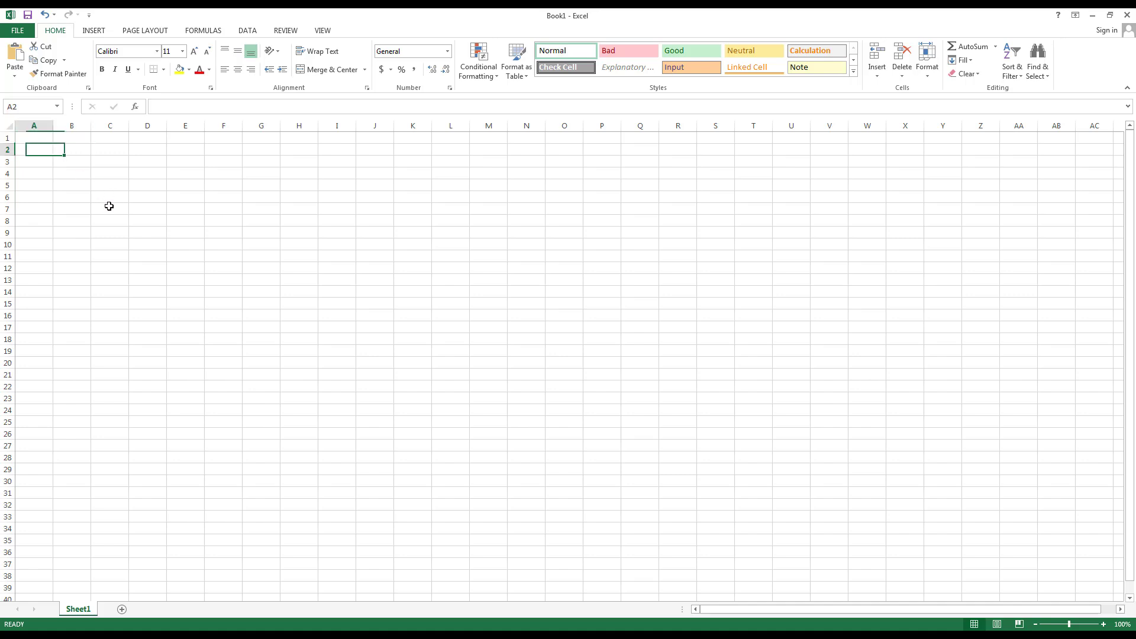
{"action": "key", "text": "Up"}
{"action": "key", "text": "Right"}
{"action": "key", "text": "Down"}
{"action": "key", "text": "Left"}
{"action": "key", "text": "Up"}
{"action": "key", "text": "Right"}
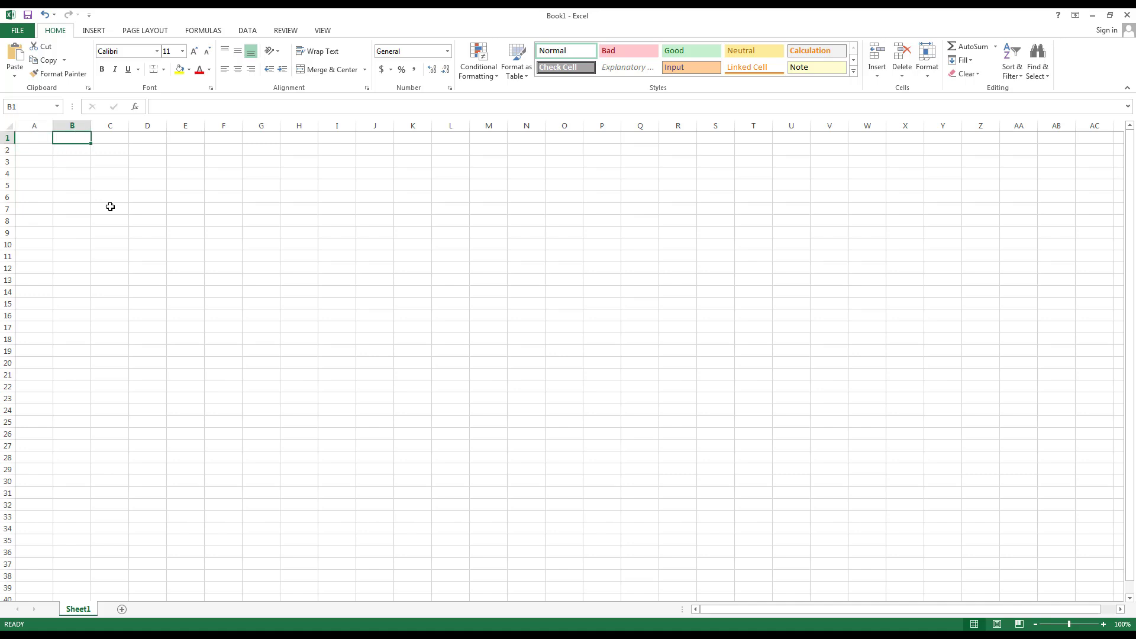
Select rows 1–17, then columns A–G, and return to a single cell
{"action": "left_click", "coordinate": [4, 138]}
{"action": "left_click_drag", "start_coordinate": [3, 138], "coordinate": [2, 328]}
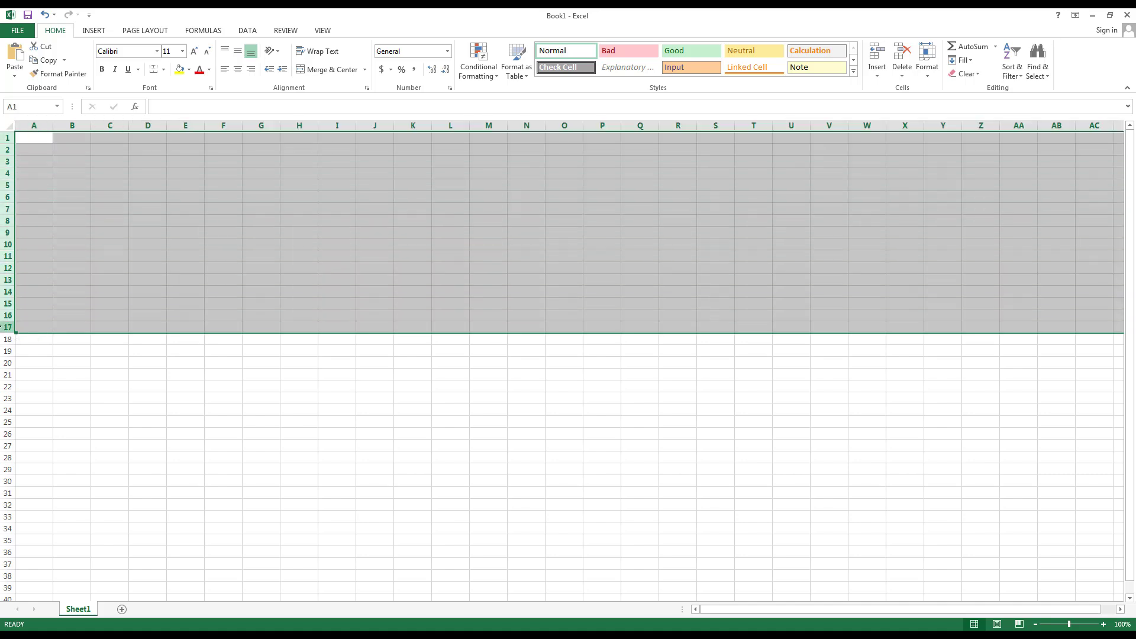
{"action": "left_click", "coordinate": [34, 137]}
{"action": "left_click_drag", "start_coordinate": [34, 124], "coordinate": [270, 124]}
{"action": "left_click", "coordinate": [61, 146]}
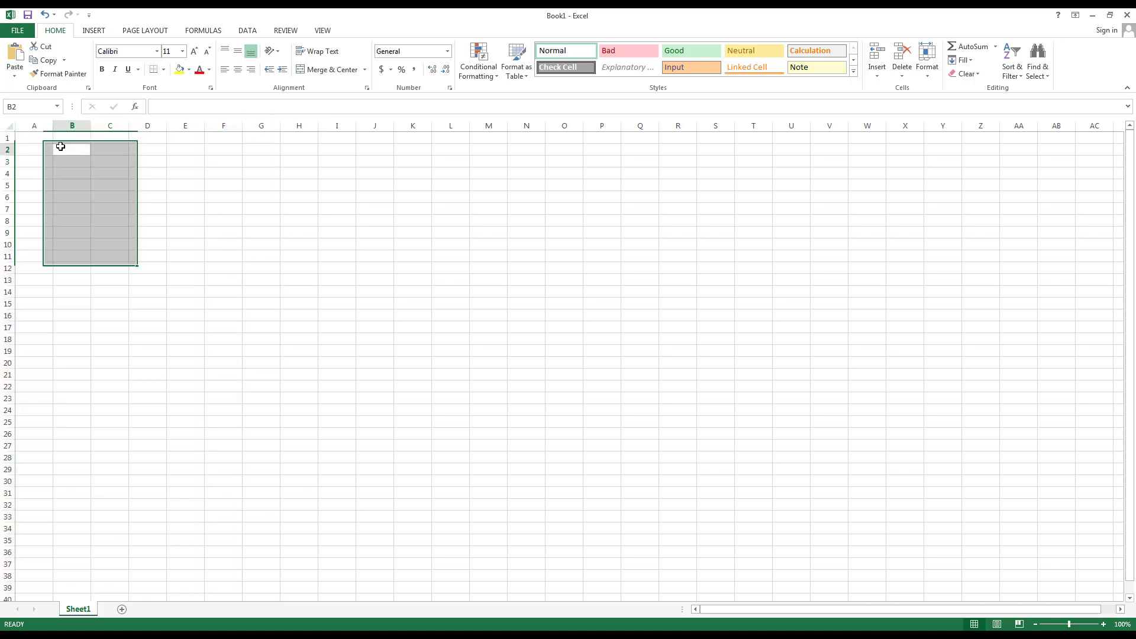
{"action": "left_click", "coordinate": [29, 139]}
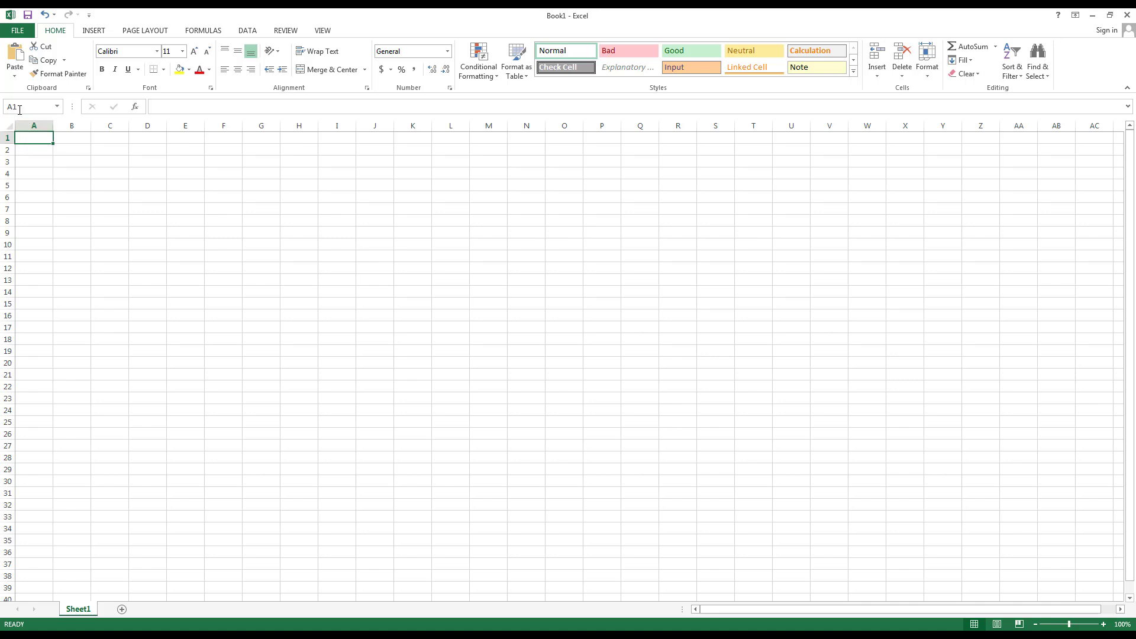
Enter 'Hi Class!' in cell O8 and review its text in the formula bar
{"action": "left_click", "coordinate": [565, 221]}
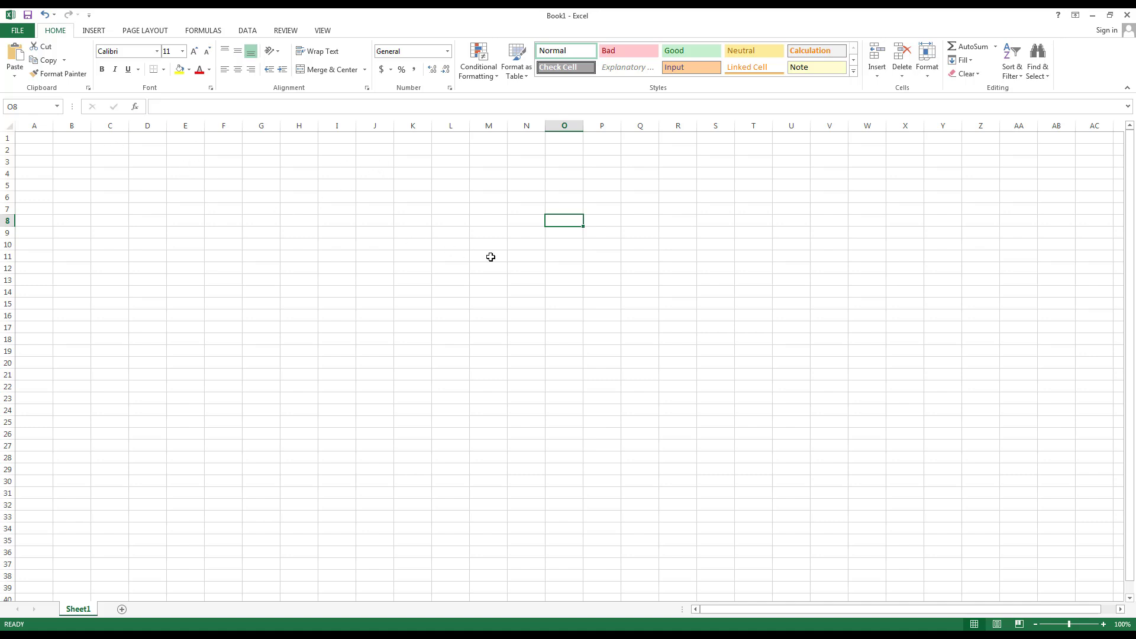
{"action": "type", "text": "Hi Class!"}
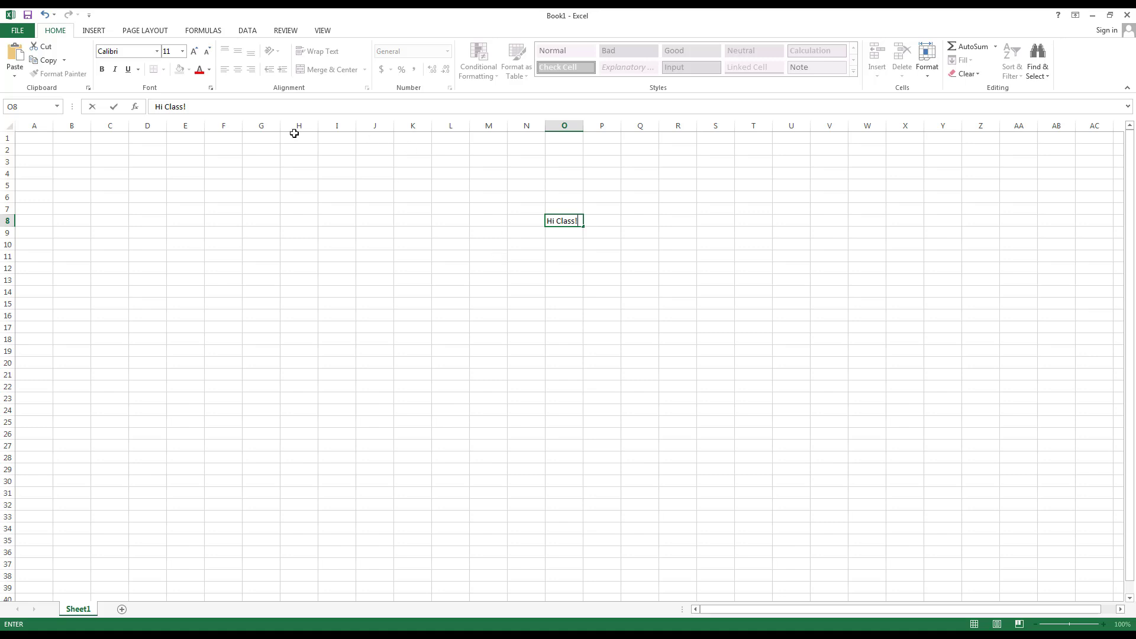
{"action": "left_click", "coordinate": [195, 108]}
{"action": "left_click_drag", "start_coordinate": [200, 106], "coordinate": [154, 106]}
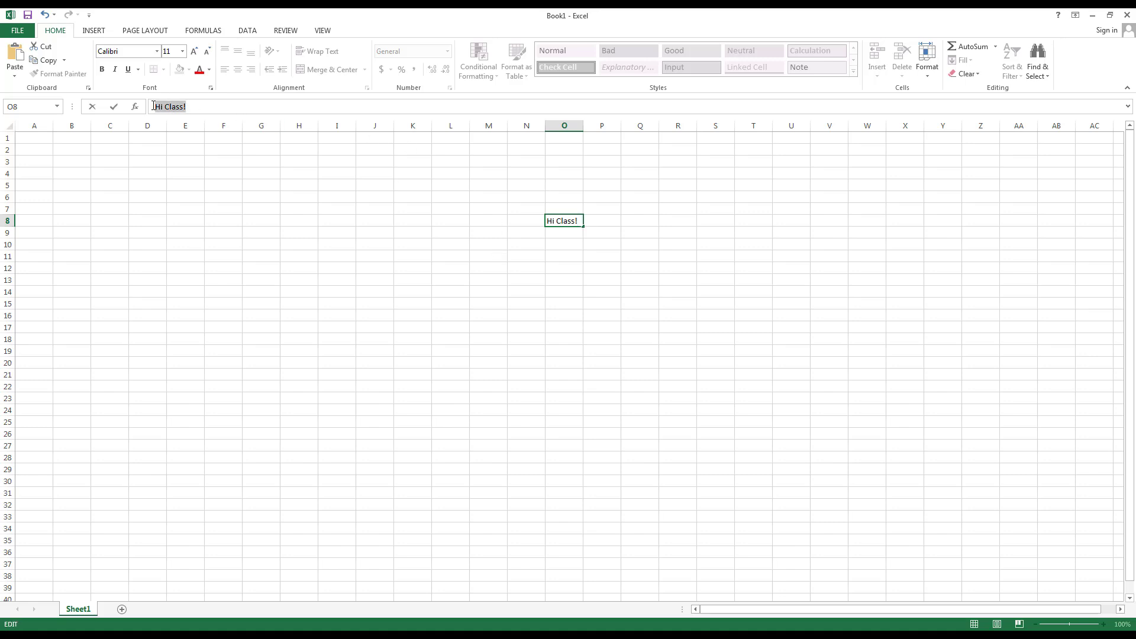
{"action": "left_click", "coordinate": [200, 109]}
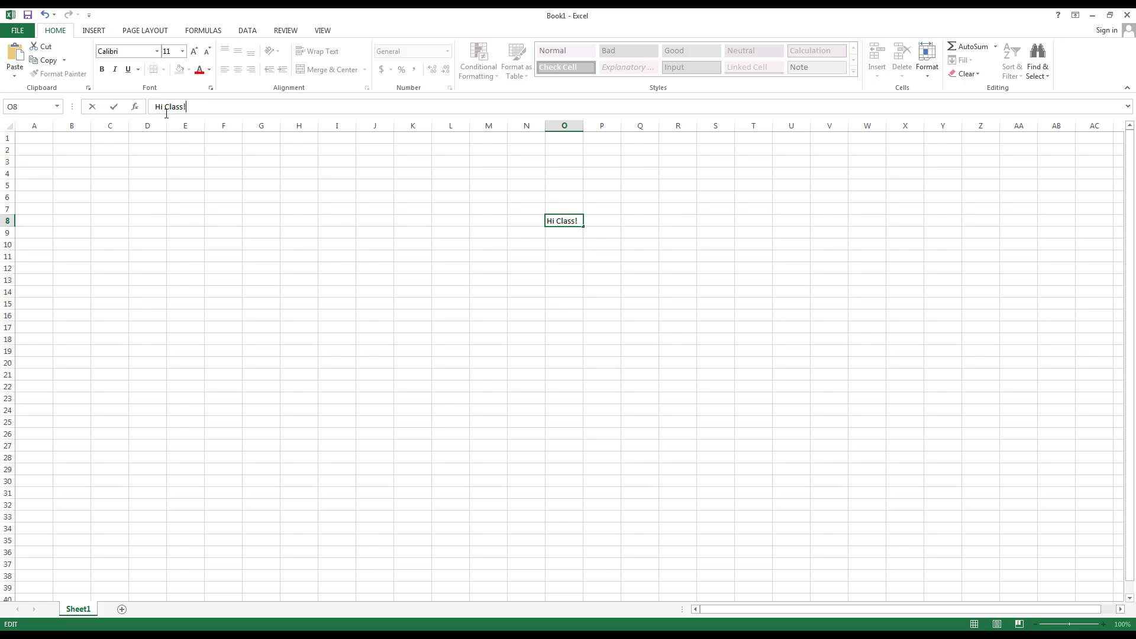
{"action": "left_click", "coordinate": [565, 254]}
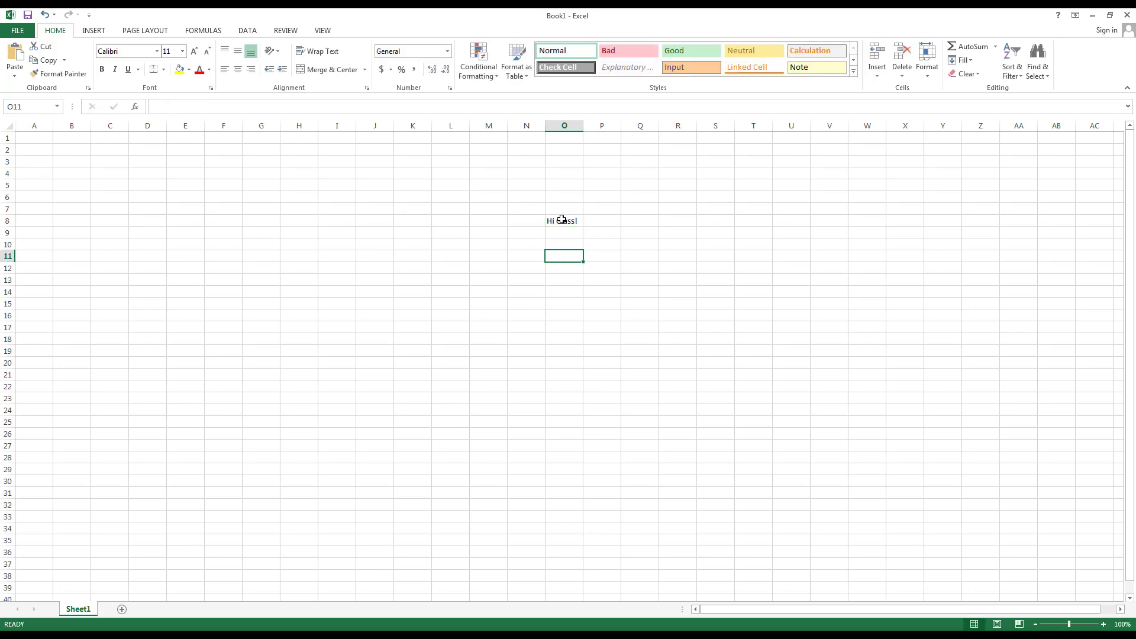
{"action": "left_click", "coordinate": [563, 220]}
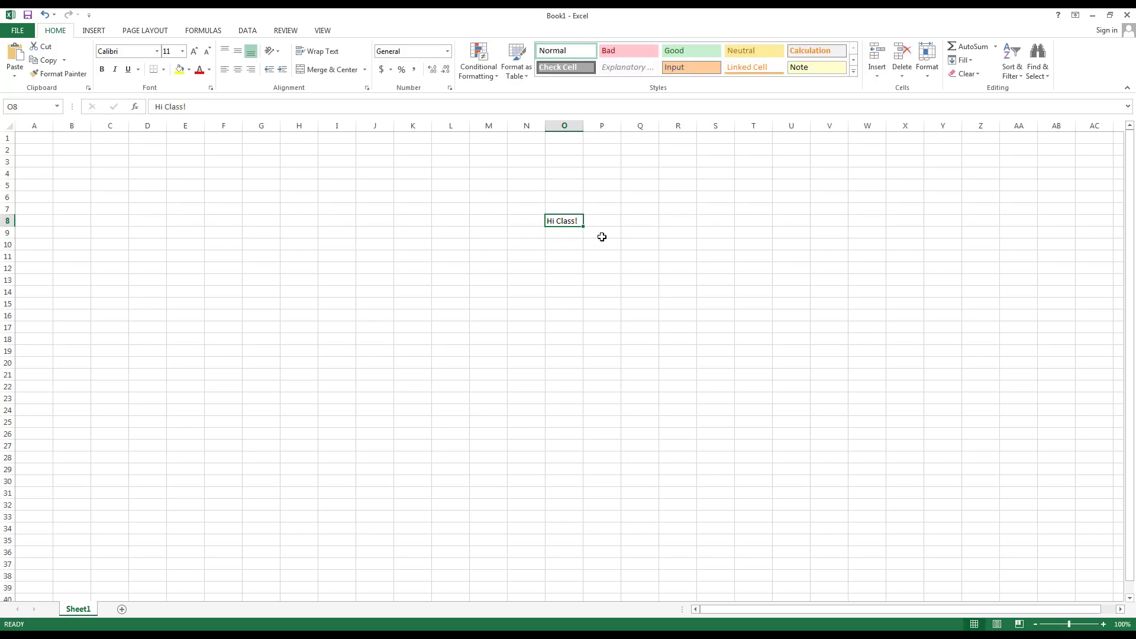
{"action": "left_click_drag", "start_coordinate": [188, 107], "coordinate": [125, 105]}
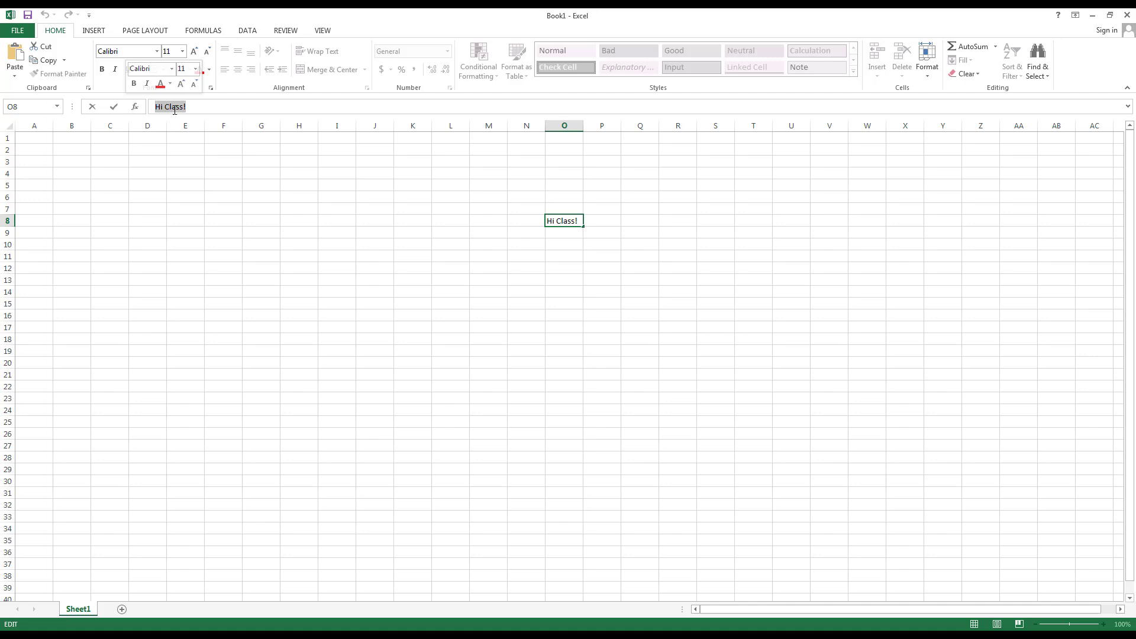
{"action": "left_click_drag", "start_coordinate": [197, 106], "coordinate": [141, 103]}
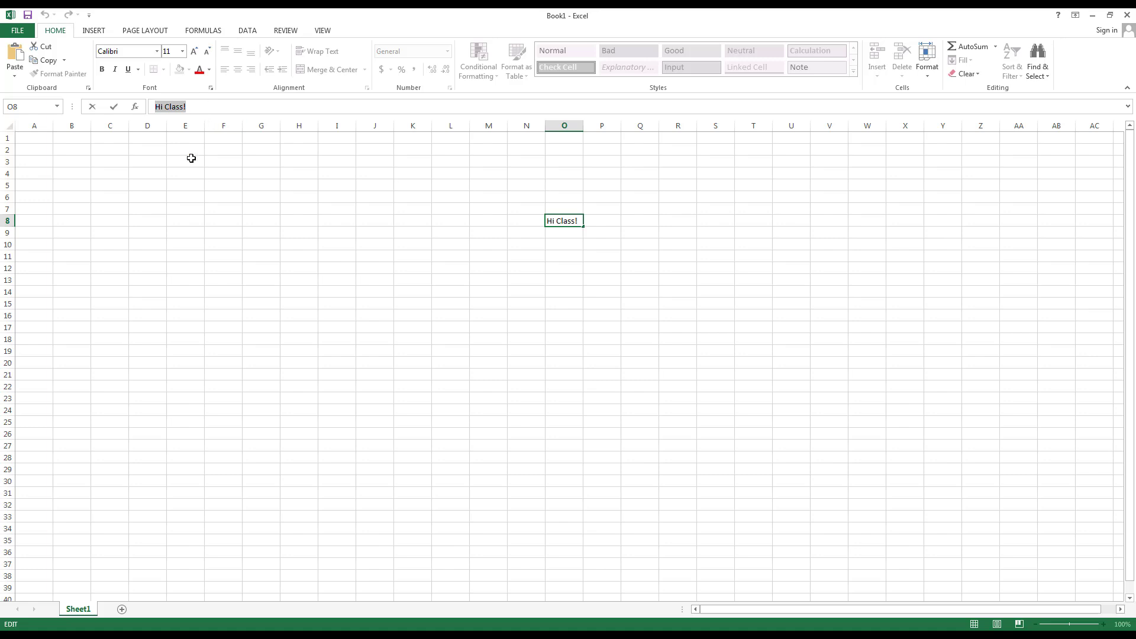
{"action": "key", "text": "Escape"}
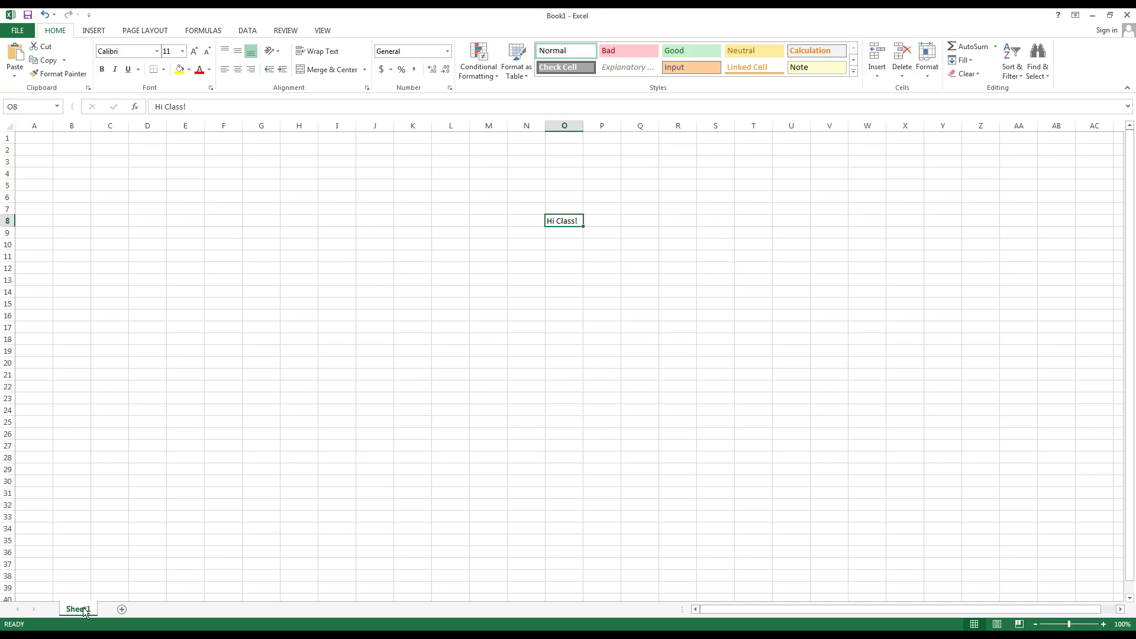
Add five new worksheets, Sheet2–Sheet6, then return to Sheet1 and dismiss its tab menu
{"action": "left_click", "coordinate": [122, 609]}
{"action": "left_click", "coordinate": [161, 609]}
{"action": "left_click", "coordinate": [199, 610]}
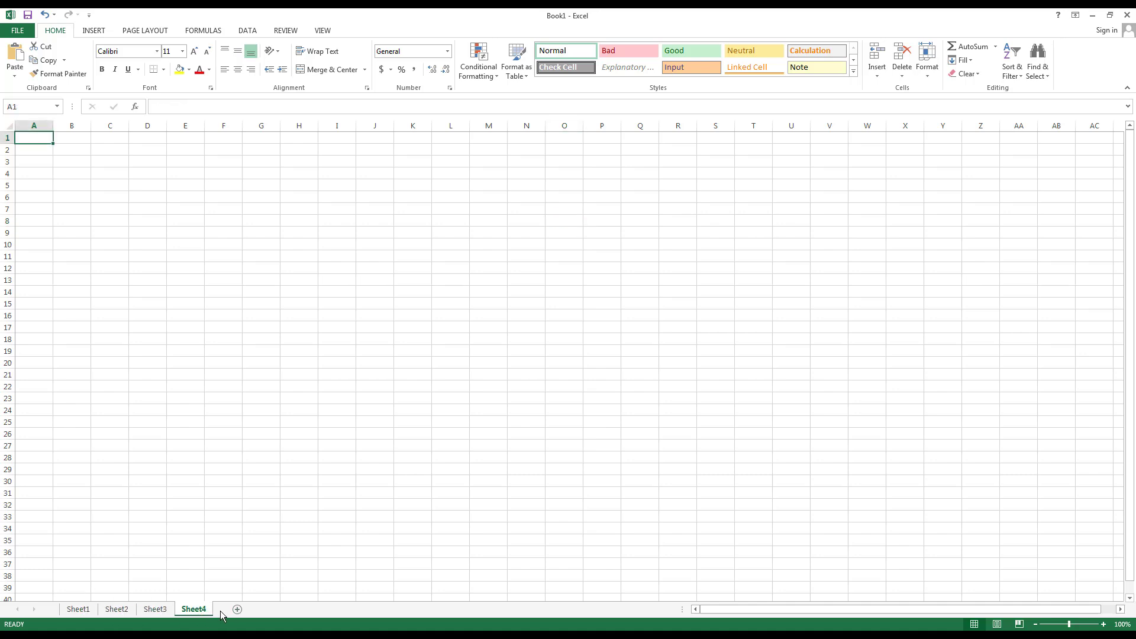
{"action": "left_click", "coordinate": [238, 609]}
{"action": "left_click", "coordinate": [187, 611]}
{"action": "key", "text": "ctrl+Page_Up"}
{"action": "key", "text": "ctrl+Page_Up"}
{"action": "key", "text": "ctrl+Page_Up"}
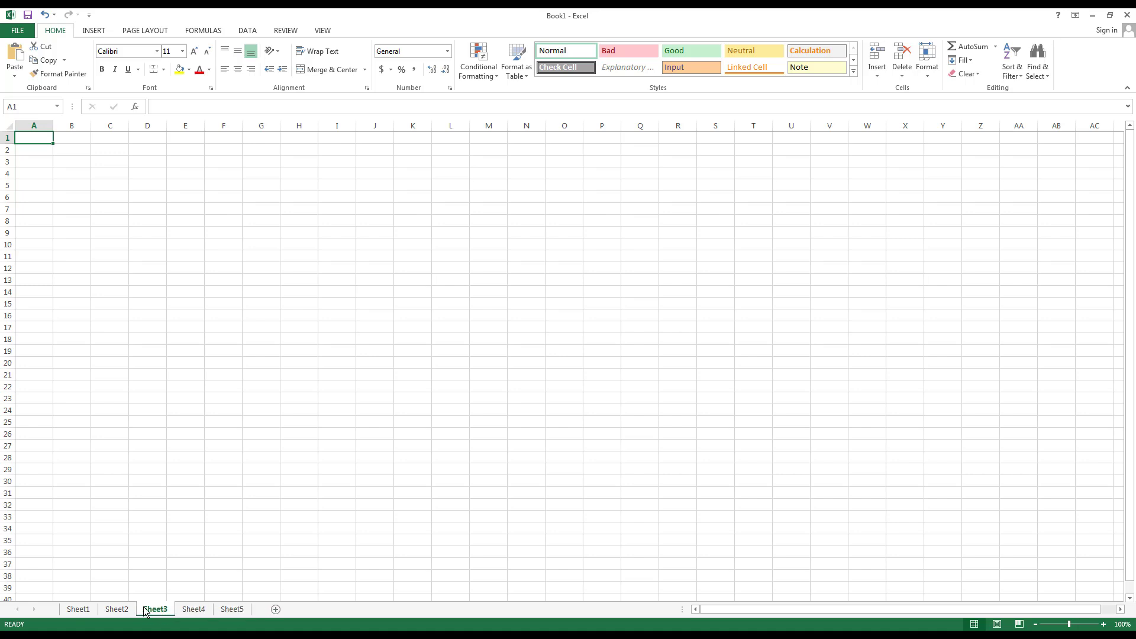
{"action": "left_click", "coordinate": [275, 609]}
{"action": "left_click", "coordinate": [284, 610]}
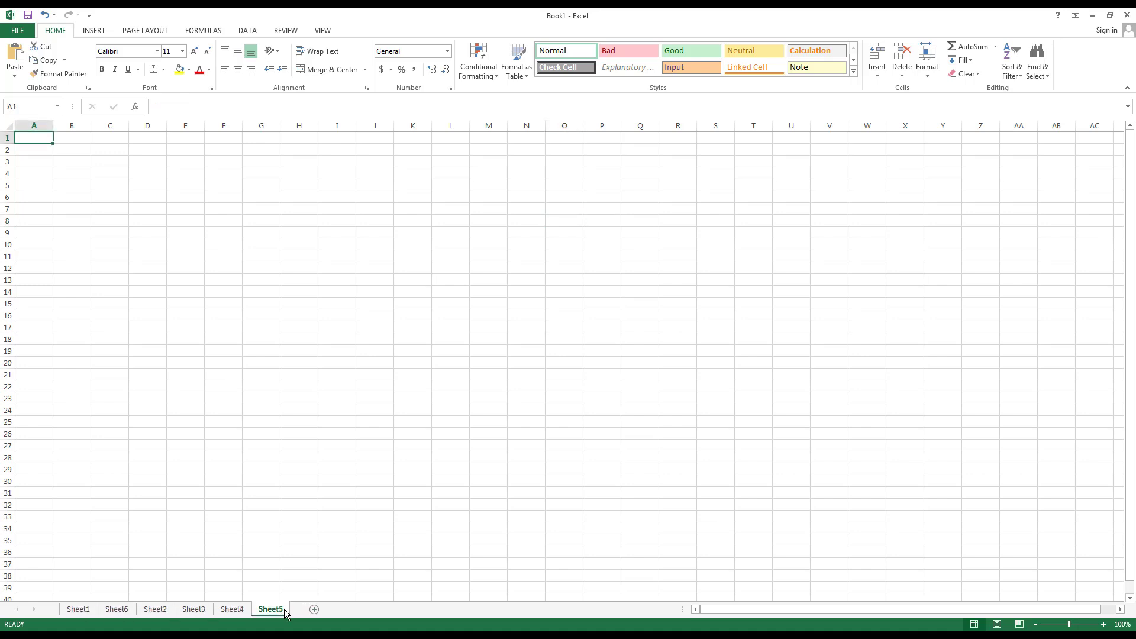
{"action": "left_click", "coordinate": [86, 611]}
{"action": "right_click", "coordinate": [83, 612]}
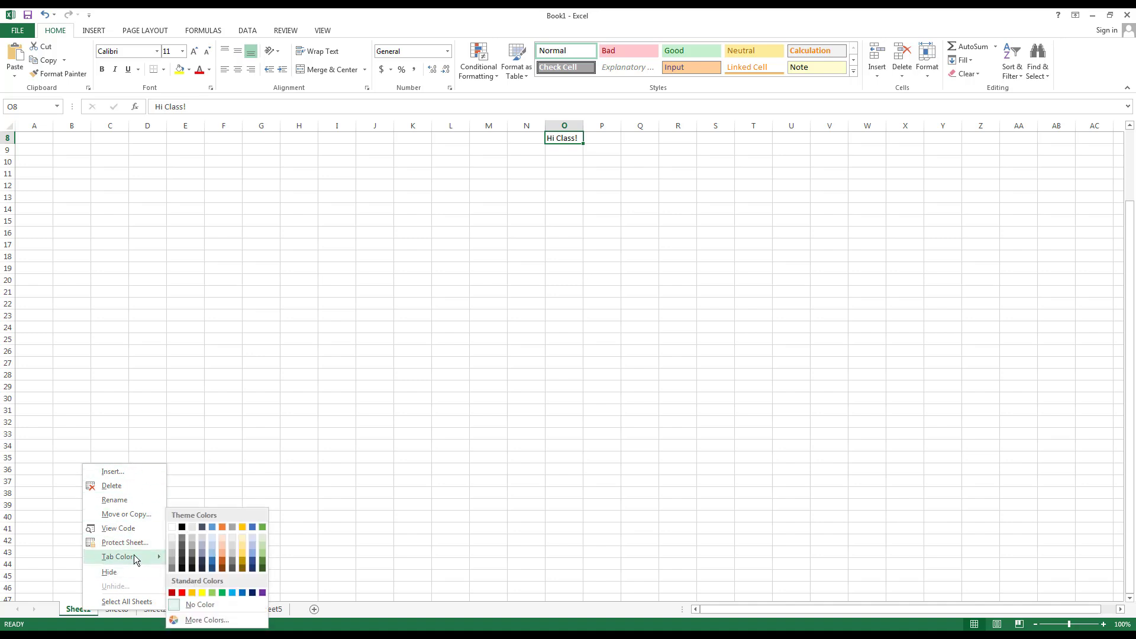
{"action": "left_click", "coordinate": [27, 626]}
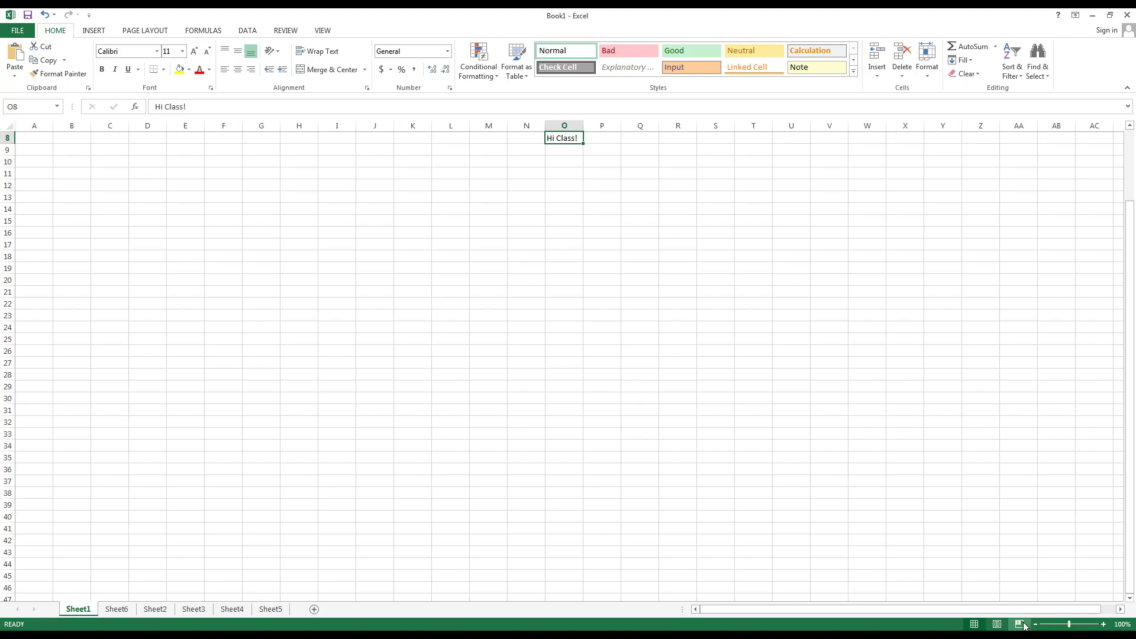
{"action": "left_click", "coordinate": [1104, 624]}
{"action": "left_click", "coordinate": [1103, 624]}
{"action": "left_click", "coordinate": [1103, 624]}
{"action": "left_click", "coordinate": [1104, 624]}
{"action": "left_click", "coordinate": [1104, 624]}
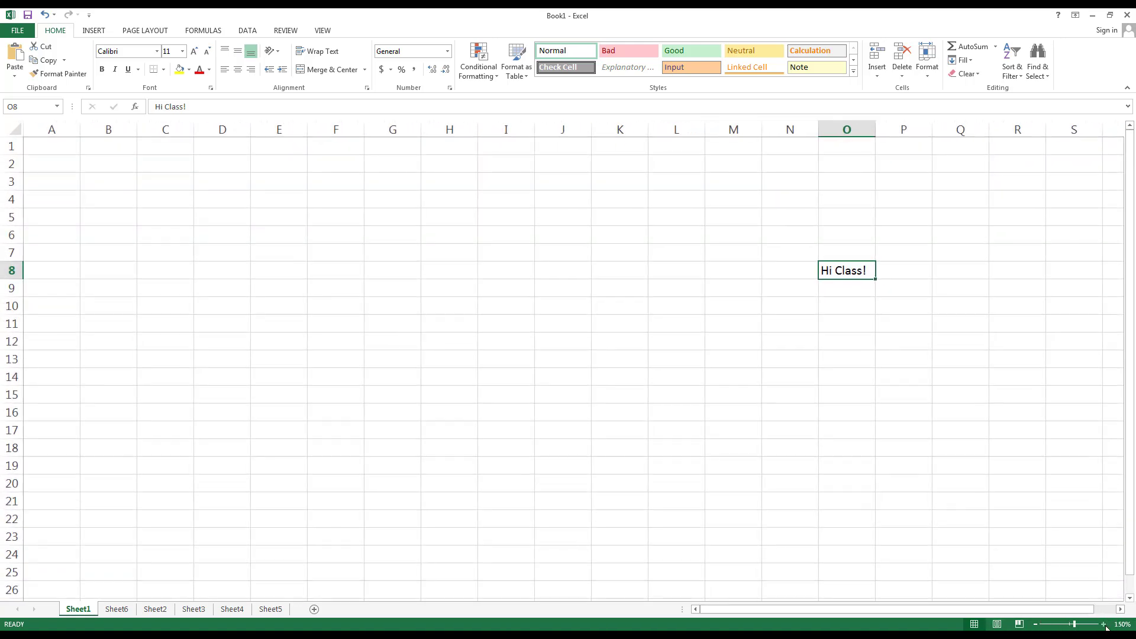
{"action": "left_click", "coordinate": [1037, 625]}
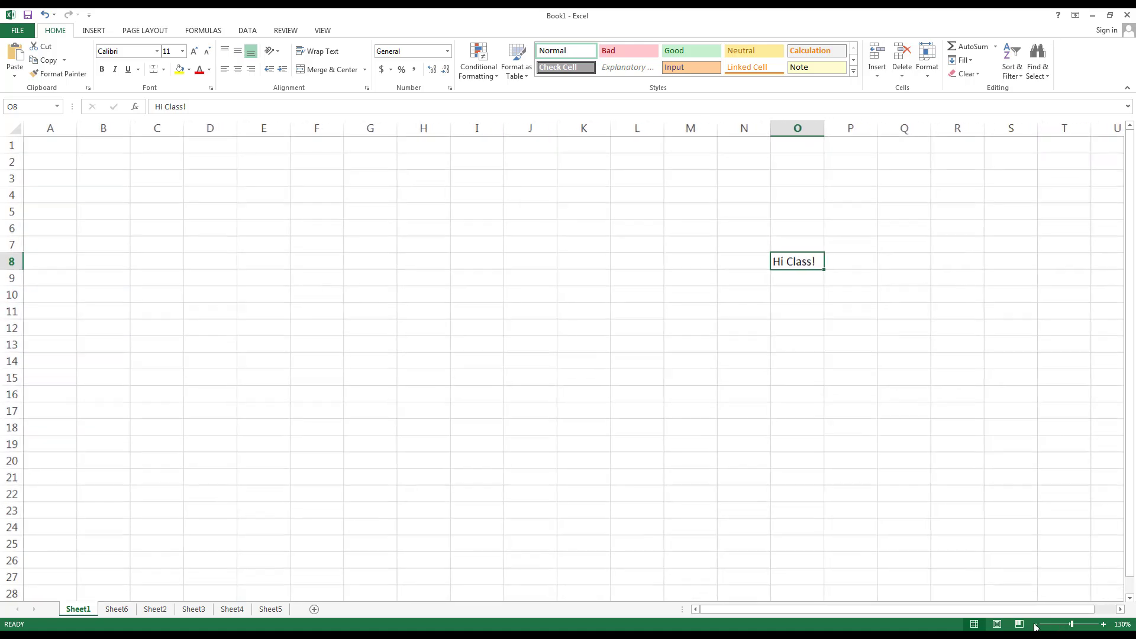
{"action": "left_click", "coordinate": [1037, 625]}
{"action": "left_click", "coordinate": [1037, 625]}
{"action": "left_click", "coordinate": [1037, 625]}
{"action": "left_click", "coordinate": [1037, 624]}
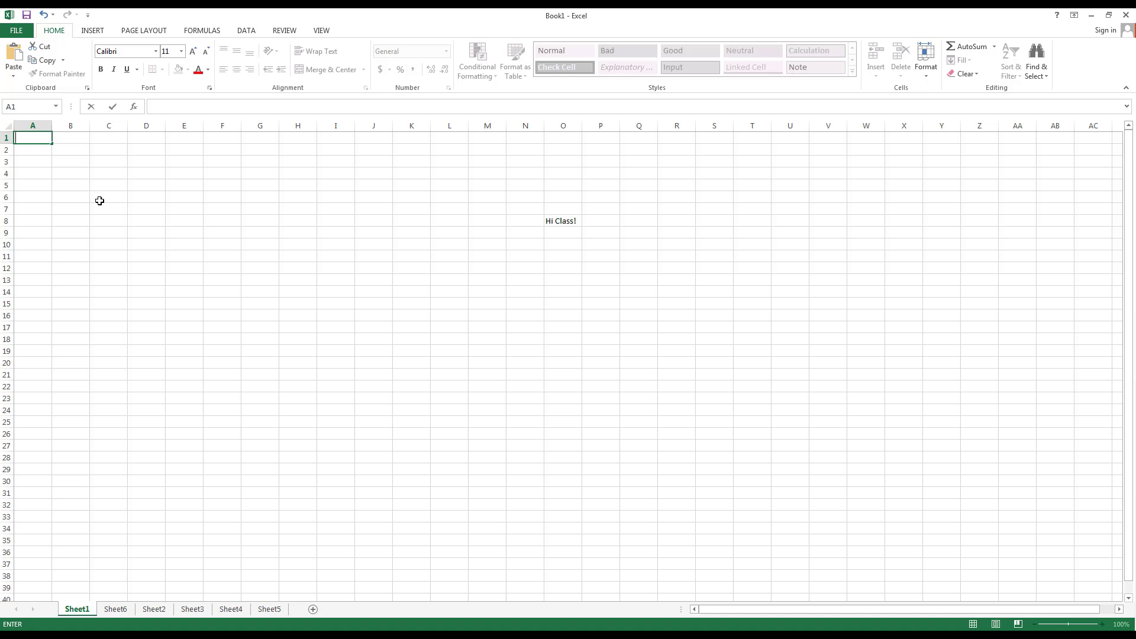
{"action": "key", "text": "Return"}
{"action": "left_click", "coordinate": [43, 139]}
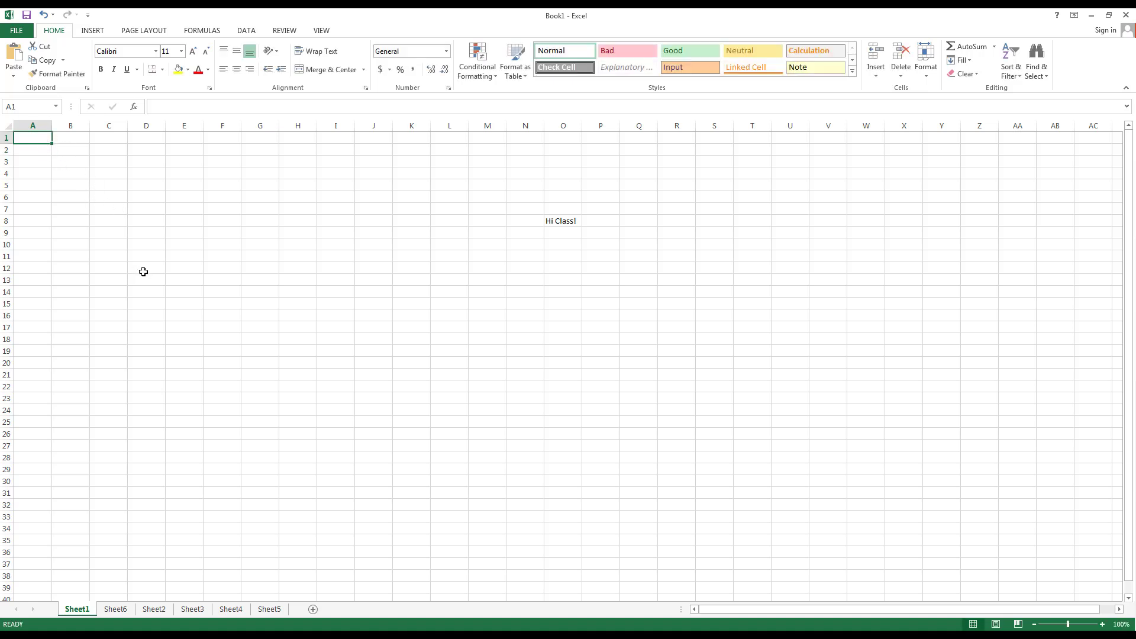
{"action": "key", "text": "Right"}
{"action": "key", "text": "Right"}
{"action": "key", "text": "Right"}
{"action": "key", "text": "Right"}
{"action": "key", "text": "Right"}
{"action": "key", "text": "Right"}
{"action": "key", "text": "Right"}
{"action": "key", "text": "Right"}
{"action": "key", "text": "Right"}
{"action": "key", "text": "Right"}
{"action": "key", "text": "Right"}
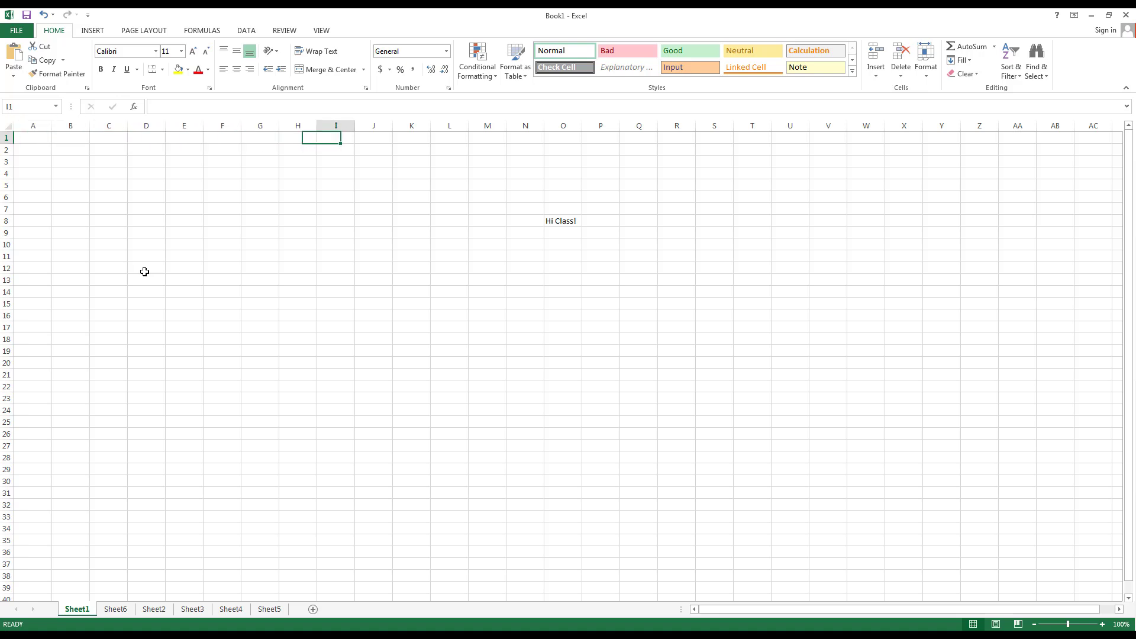
{"action": "key", "text": "Right"}
{"action": "key", "text": "Down"}
{"action": "key", "text": "Down"}
{"action": "key", "text": "Down"}
{"action": "key", "text": "Down"}
{"action": "key", "text": "Down"}
{"action": "key", "text": "Down"}
{"action": "key", "text": "Down"}
{"action": "key", "text": "Down"}
{"action": "key", "text": "Down"}
{"action": "key", "text": "Down"}
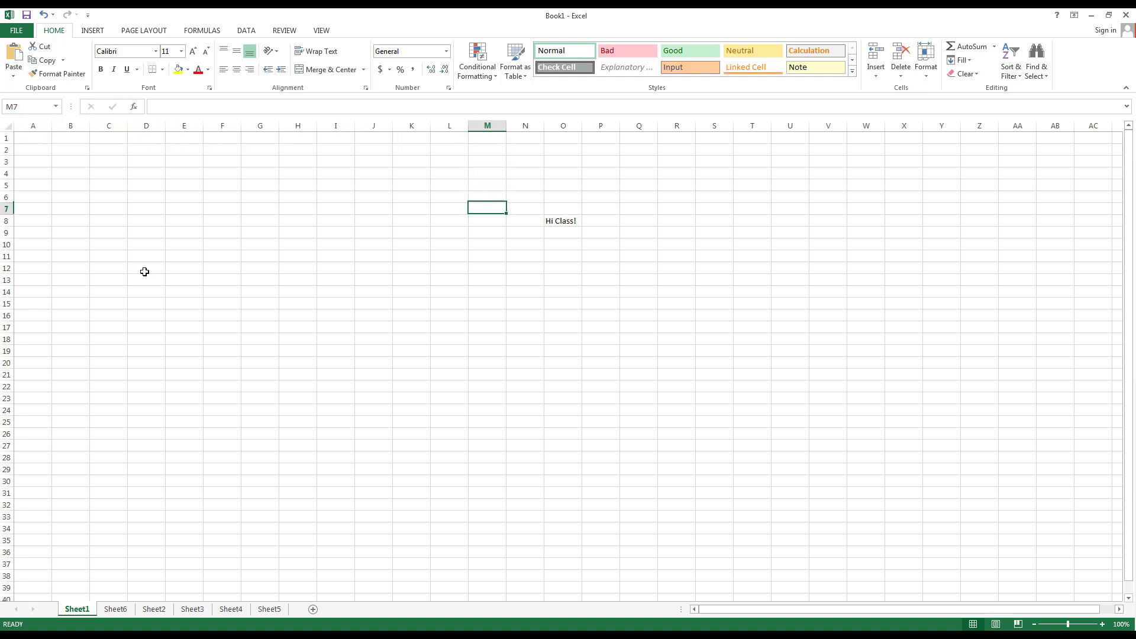
{"action": "key", "text": "Left"}
{"action": "key", "text": "Left"}
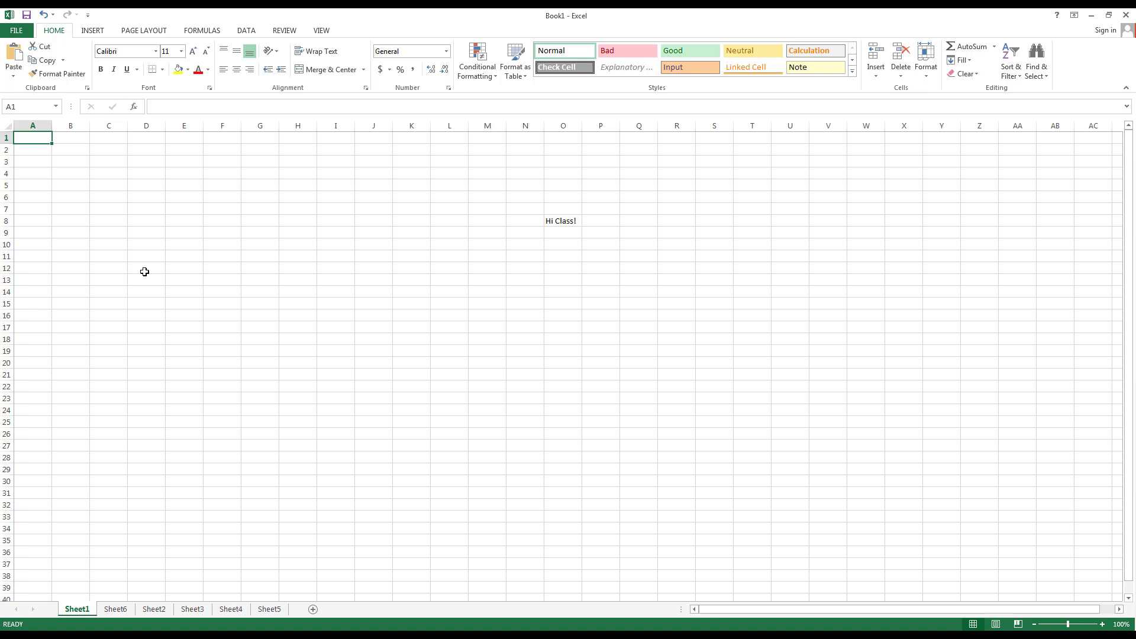
{"action": "key", "text": "Right"}
{"action": "key", "text": "Right"}
{"action": "key", "text": "Right"}
{"action": "key", "text": "Right"}
{"action": "key", "text": "Right"}
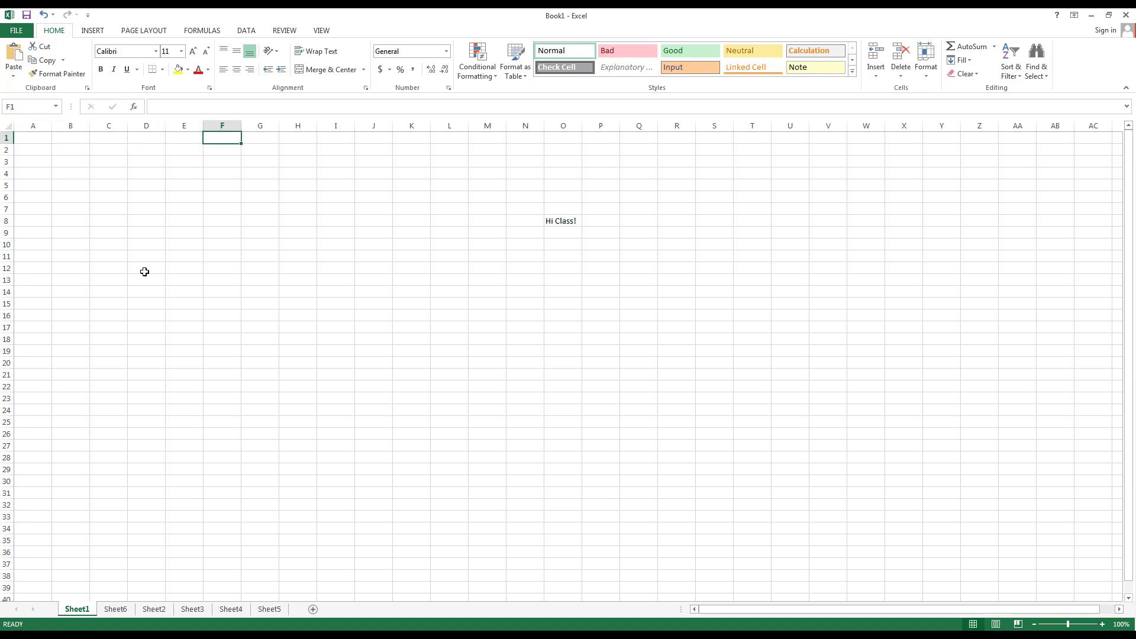
{"action": "key", "text": "Home"}
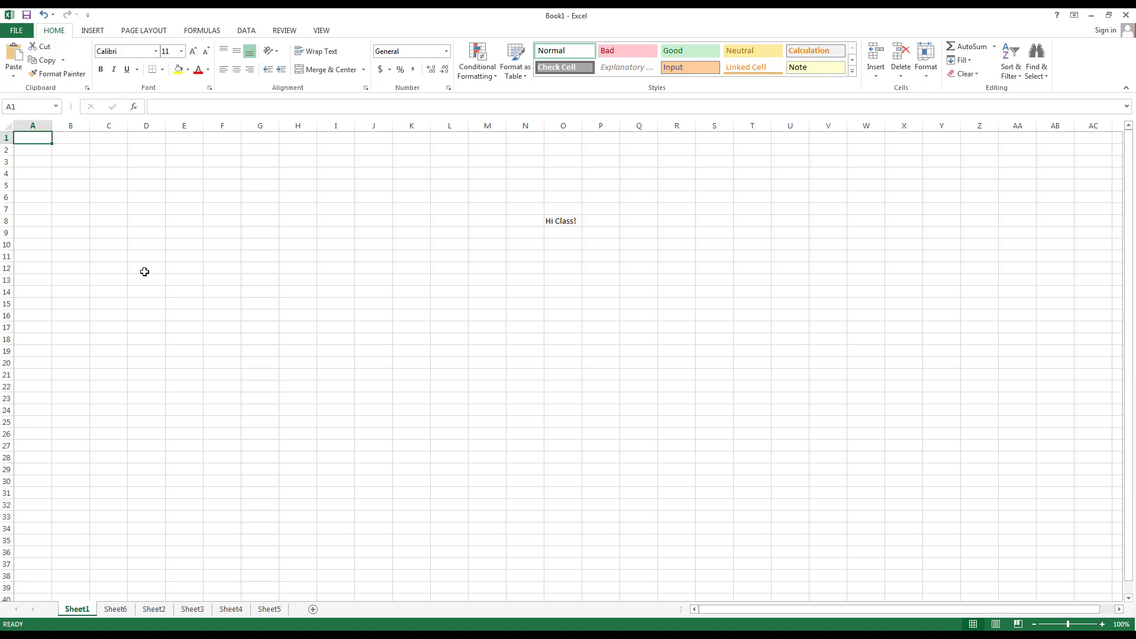
{"action": "type", "text": "Hello"}
{"action": "key", "text": "Tab"}
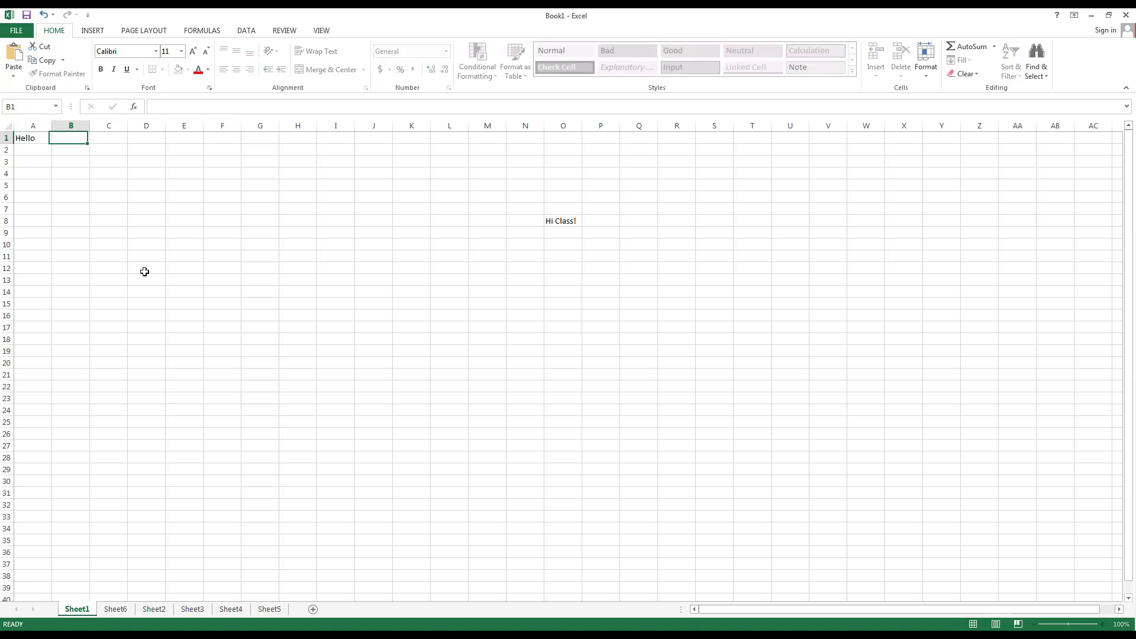
{"action": "type", "text": "Class"}
{"action": "key", "text": "Tab"}
{"action": "type", "text": "How"}
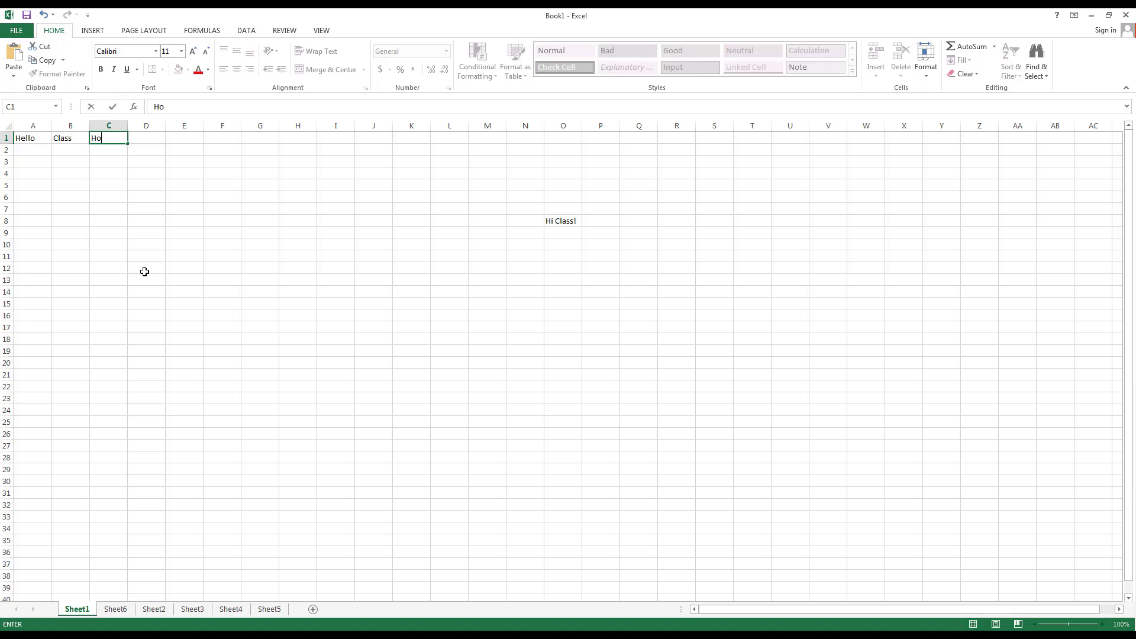
{"action": "key", "text": "Tab"}
{"action": "type", "text": "Are"}
{"action": "key", "text": "Tab"}
{"action": "type", "text": "You"}
{"action": "key", "text": "Tab"}
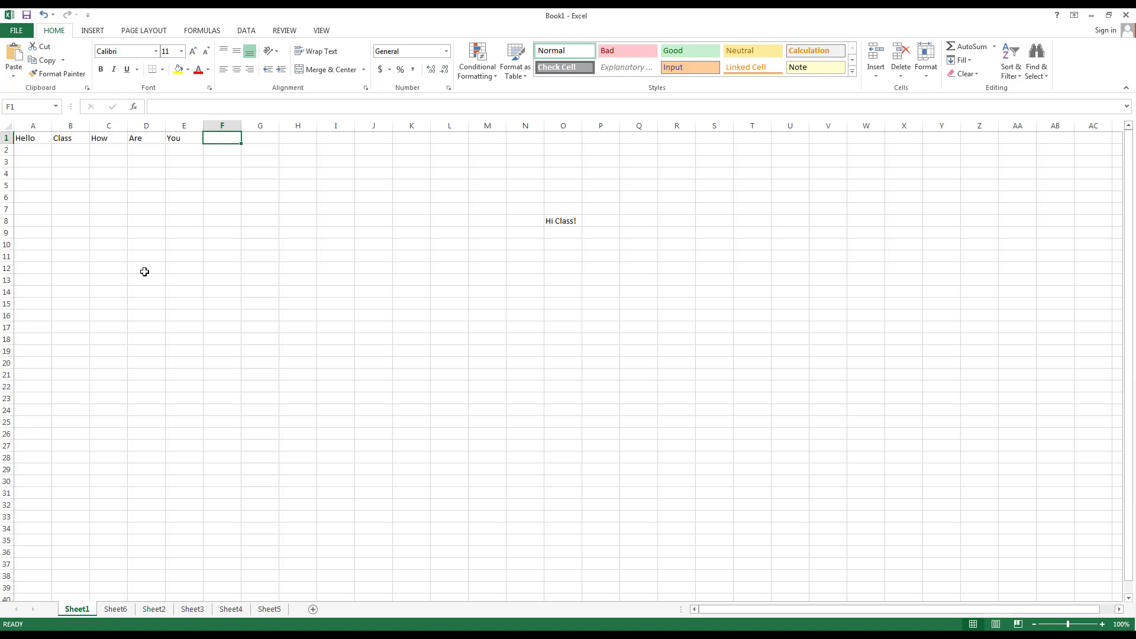
{"action": "key", "text": "Return"}
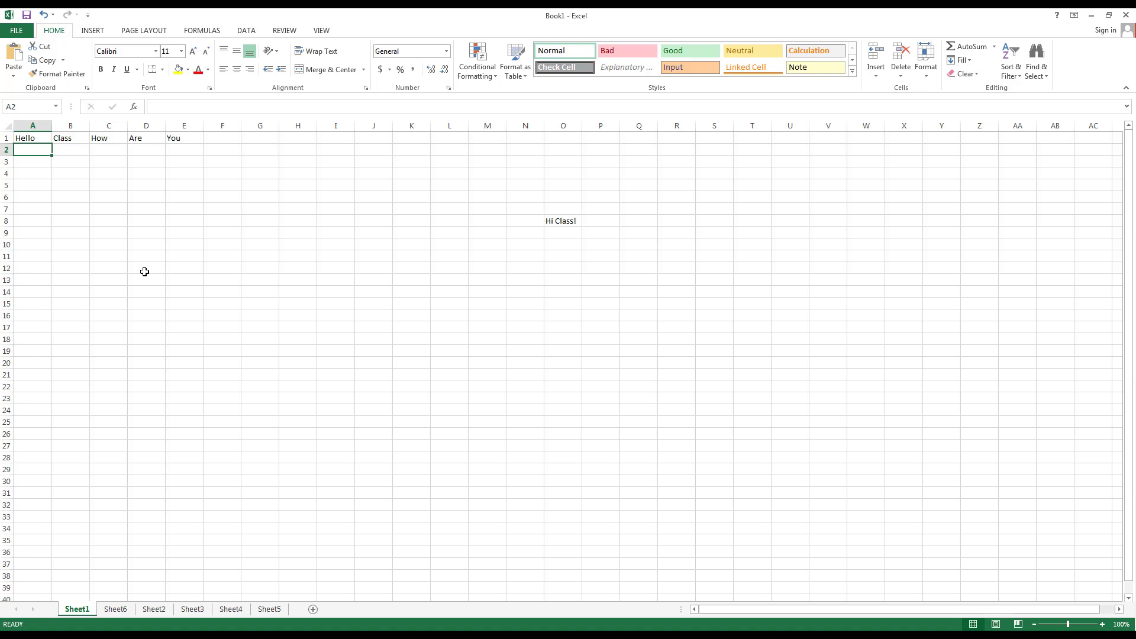
{"action": "key", "text": "Down"}
{"action": "key", "text": "Down"}
{"action": "key", "text": "Down"}
{"action": "key", "text": "Down"}
{"action": "key", "text": "Down"}
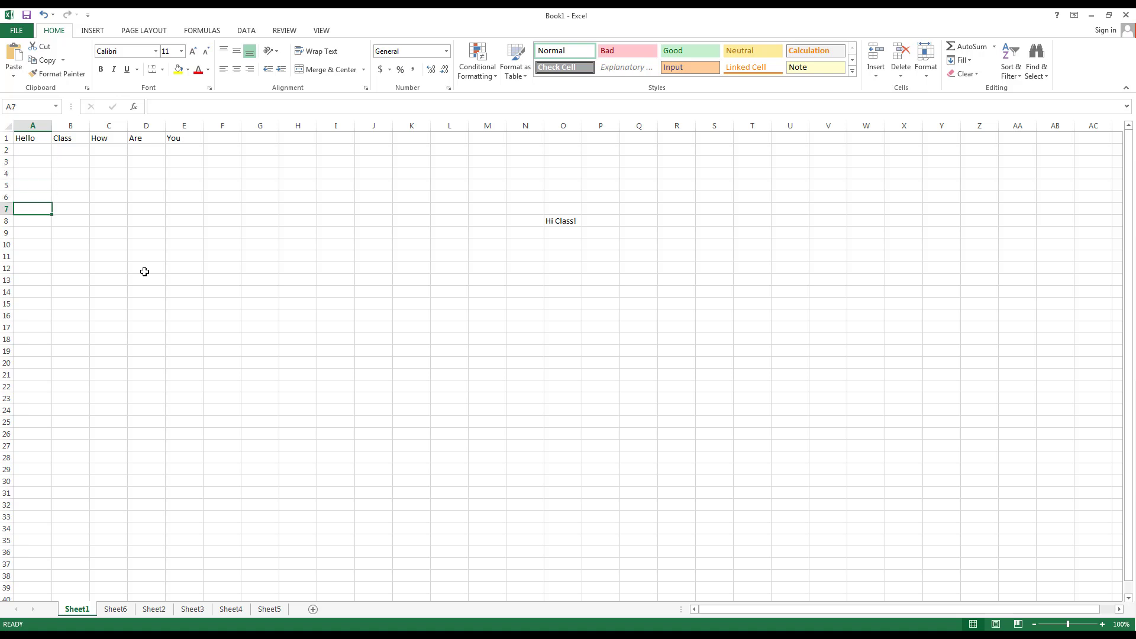
{"action": "key", "text": "Down"}
{"action": "key", "text": "Down"}
{"action": "key", "text": "Down"}
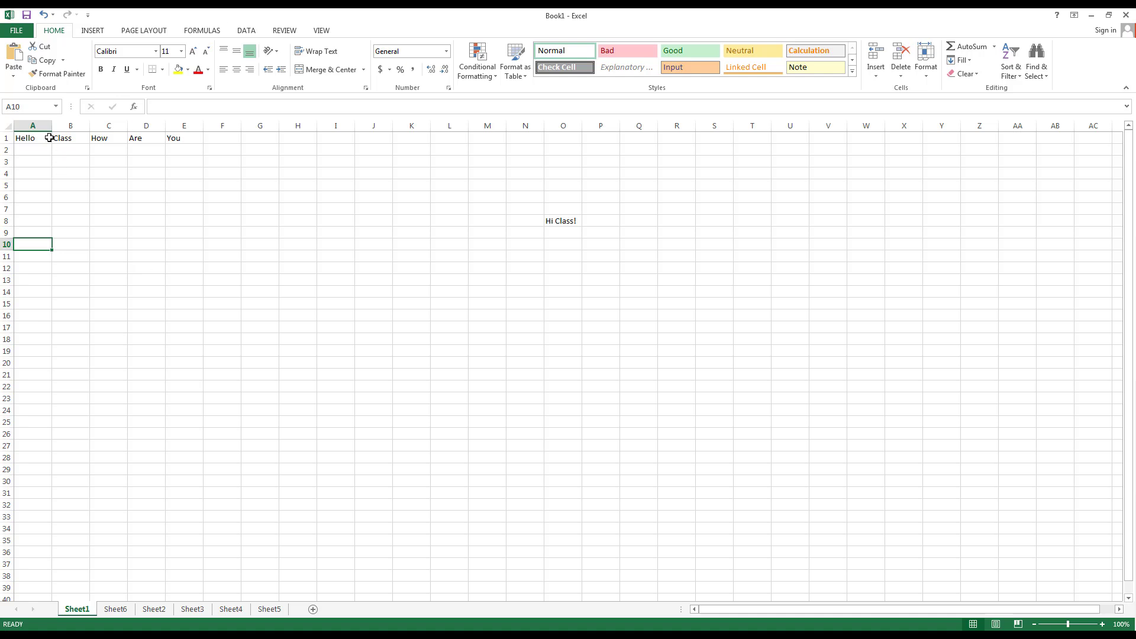
Drag-select a block of cells from A1, then go back to cell A1
{"action": "left_click_drag", "start_coordinate": [41, 138], "coordinate": [268, 311]}
{"action": "left_click", "coordinate": [95, 184]}
{"action": "left_click", "coordinate": [37, 137]}
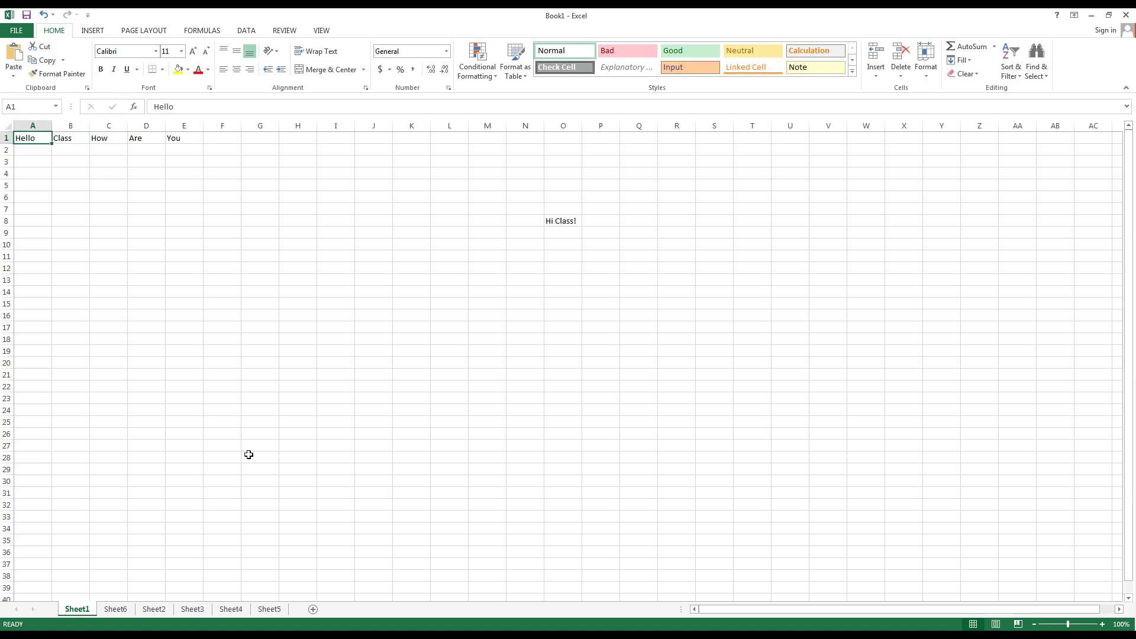
Grow and shrink the selection with Shift+arrow keys, then switch to the Survey data sample workbook
{"action": "key", "text": "shift+Right"}
{"action": "key", "text": "shift+Right"}
{"action": "key", "text": "shift+Right"}
{"action": "key", "text": "shift+Right"}
{"action": "key", "text": "shift+Right"}
{"action": "key", "text": "shift+Right"}
{"action": "key", "text": "shift+Right"}
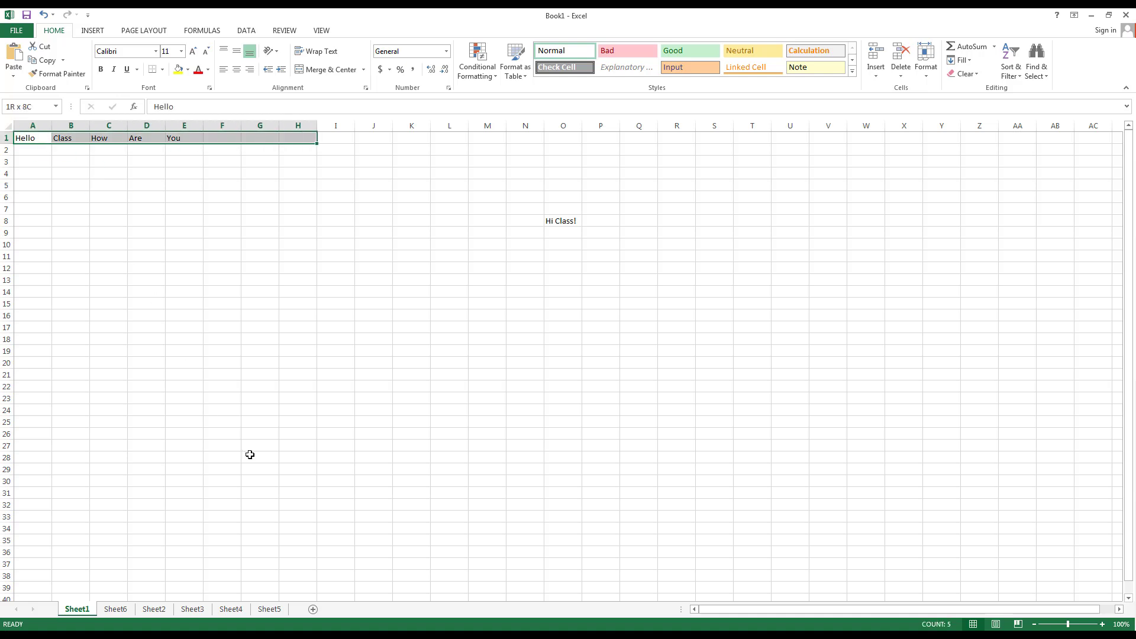
{"action": "key", "text": "shift+Down"}
{"action": "key", "text": "shift+Down"}
{"action": "key", "text": "shift+Down"}
{"action": "key", "text": "shift+Down"}
{"action": "key", "text": "shift+Down"}
{"action": "key", "text": "shift+Down"}
{"action": "key", "text": "shift+Left"}
{"action": "key", "text": "shift+Left"}
{"action": "key", "text": "shift+Left"}
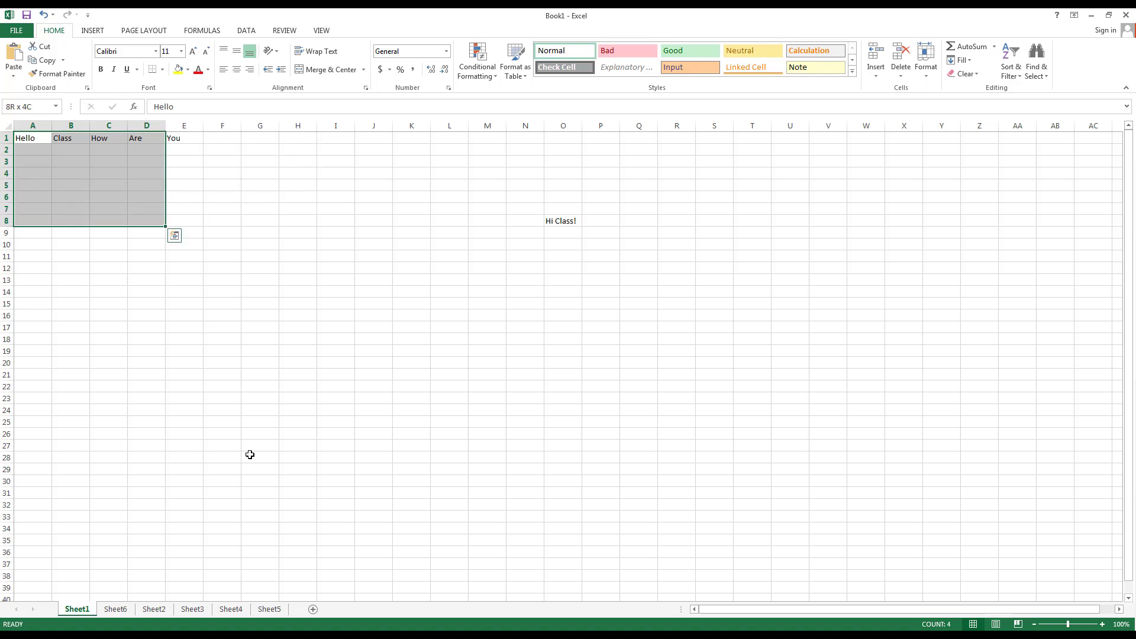
{"action": "key", "text": "shift+Down"}
{"action": "key", "text": "shift+Right"}
{"action": "key", "text": "shift+Right"}
{"action": "key", "text": "shift+Down"}
{"action": "key", "text": "shift+Down"}
{"action": "key", "text": "shift+Down"}
{"action": "key", "text": "shift+Down"}
{"action": "key", "text": "shift+Right"}
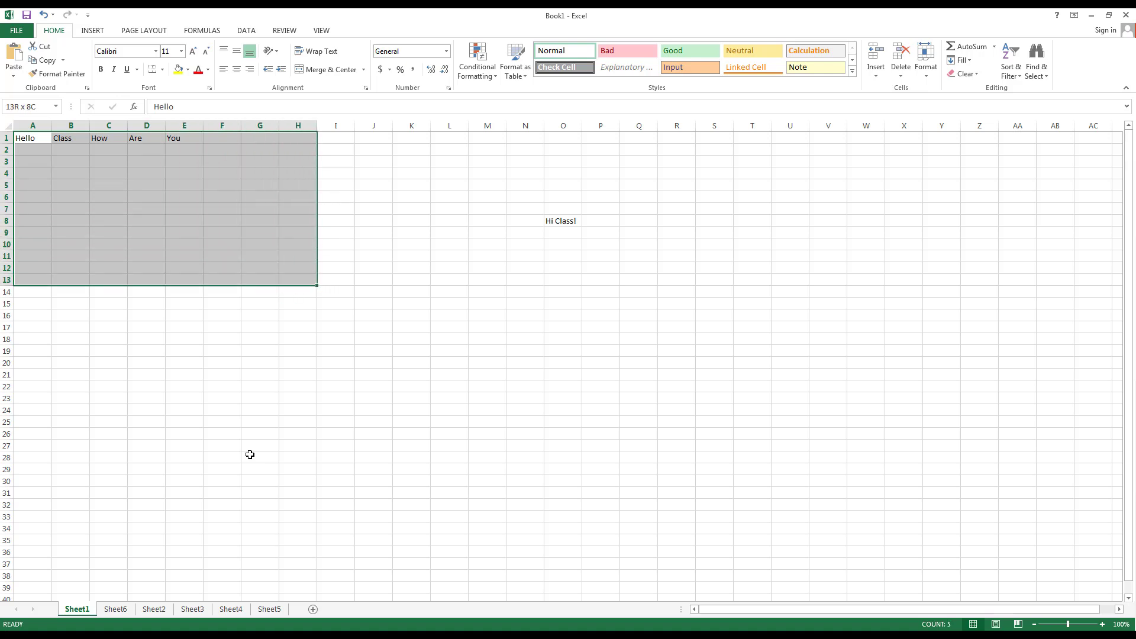
{"action": "key", "text": "shift+Right"}
{"action": "key", "text": "shift+Down"}
{"action": "key", "text": "shift+Left"}
{"action": "key", "text": "shift+Left"}
{"action": "key", "text": "shift+Left"}
{"action": "key", "text": "shift+Left"}
{"action": "key", "text": "shift+Left"}
{"action": "key", "text": "shift+Up"}
{"action": "key", "text": "shift+Up"}
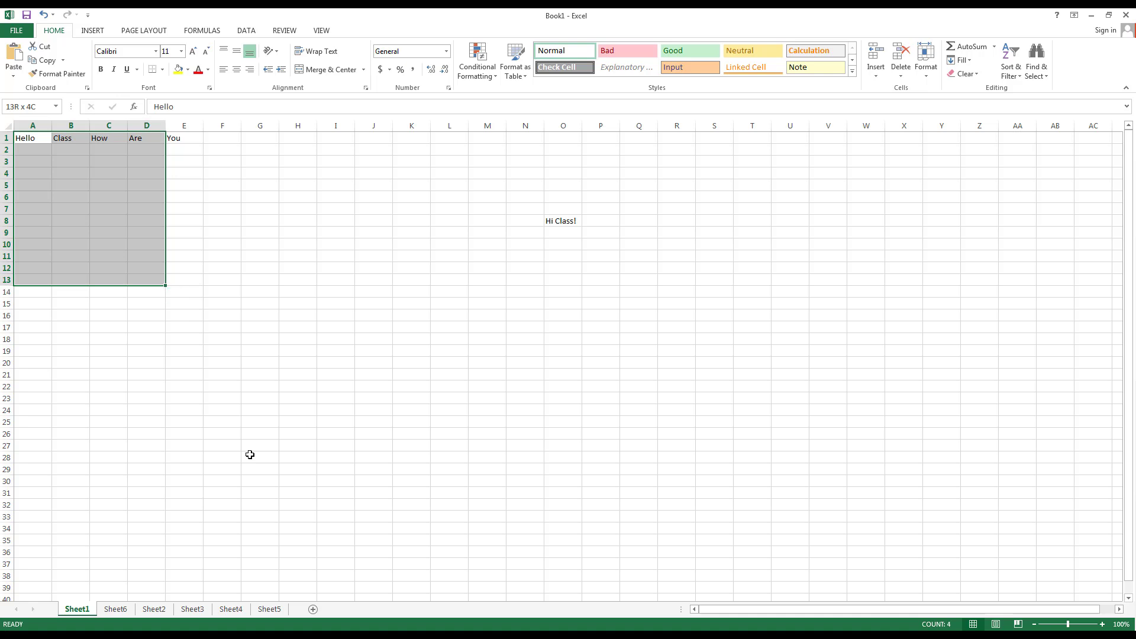
{"action": "key", "text": "shift+Up"}
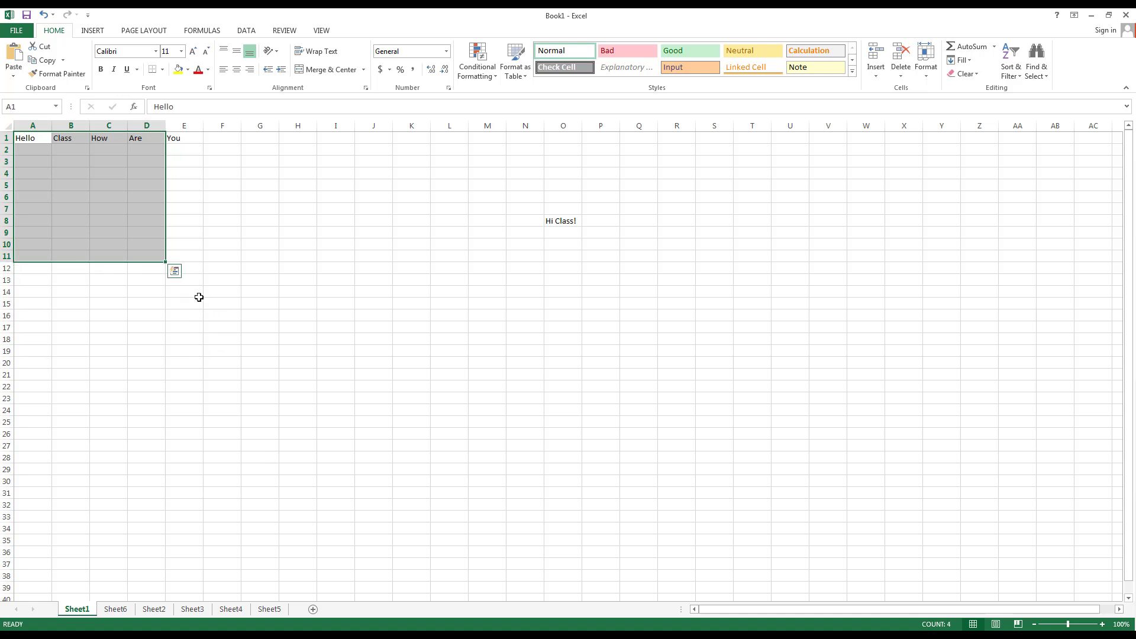
{"action": "left_click", "coordinate": [578, 636]}
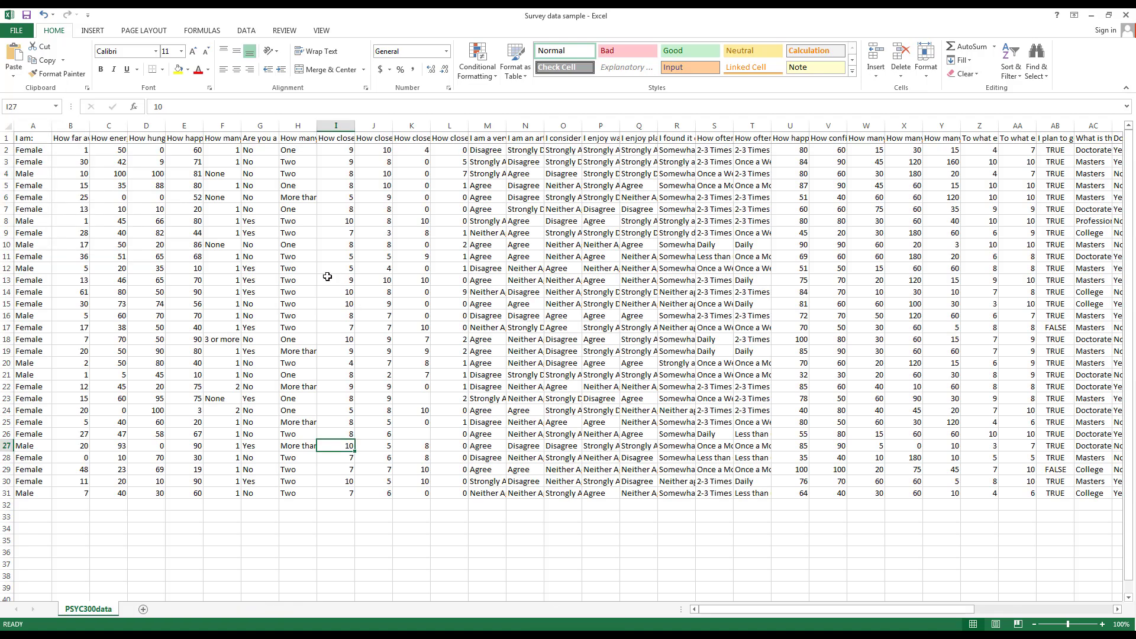
{"action": "left_click", "coordinate": [337, 125]}
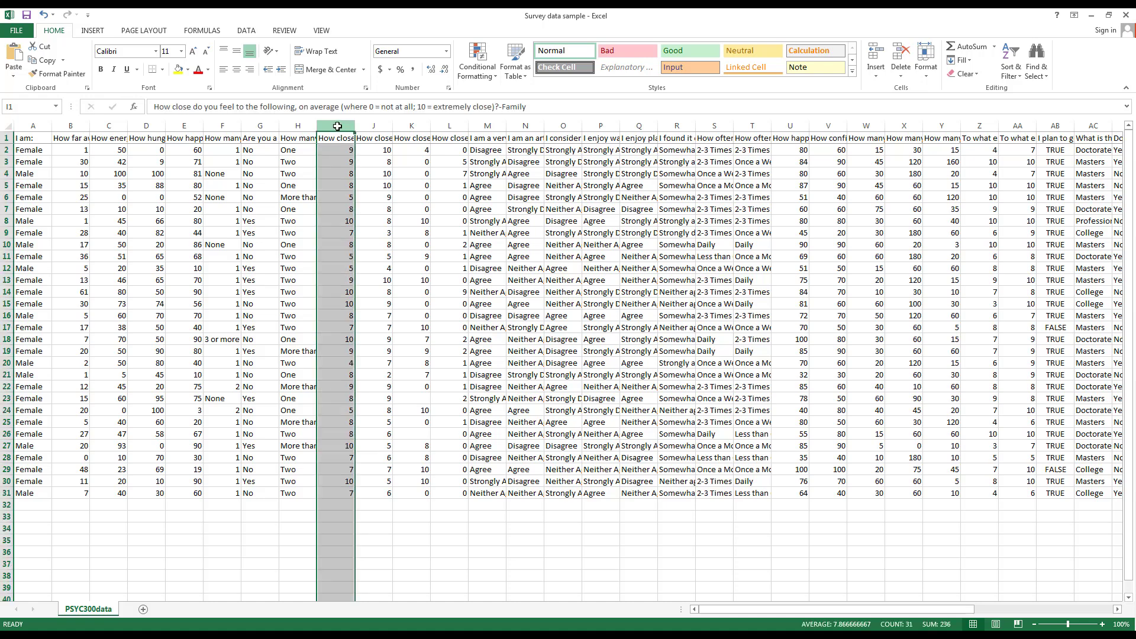
{"action": "left_click", "coordinate": [7, 232]}
{"action": "left_click", "coordinate": [314, 124]}
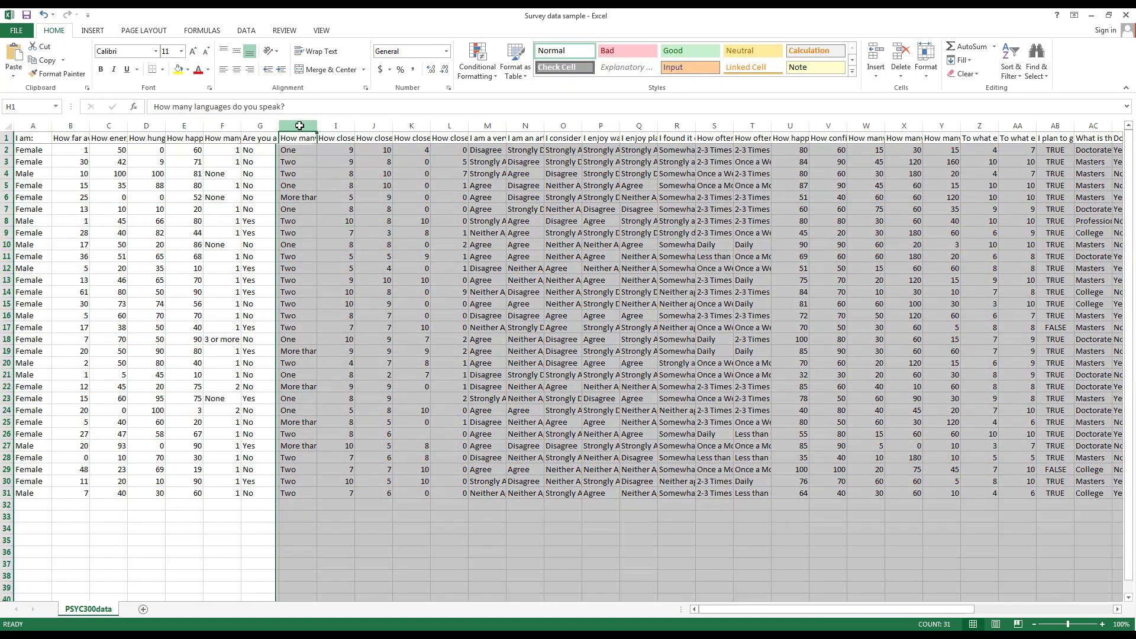
{"action": "left_click", "coordinate": [6, 327]}
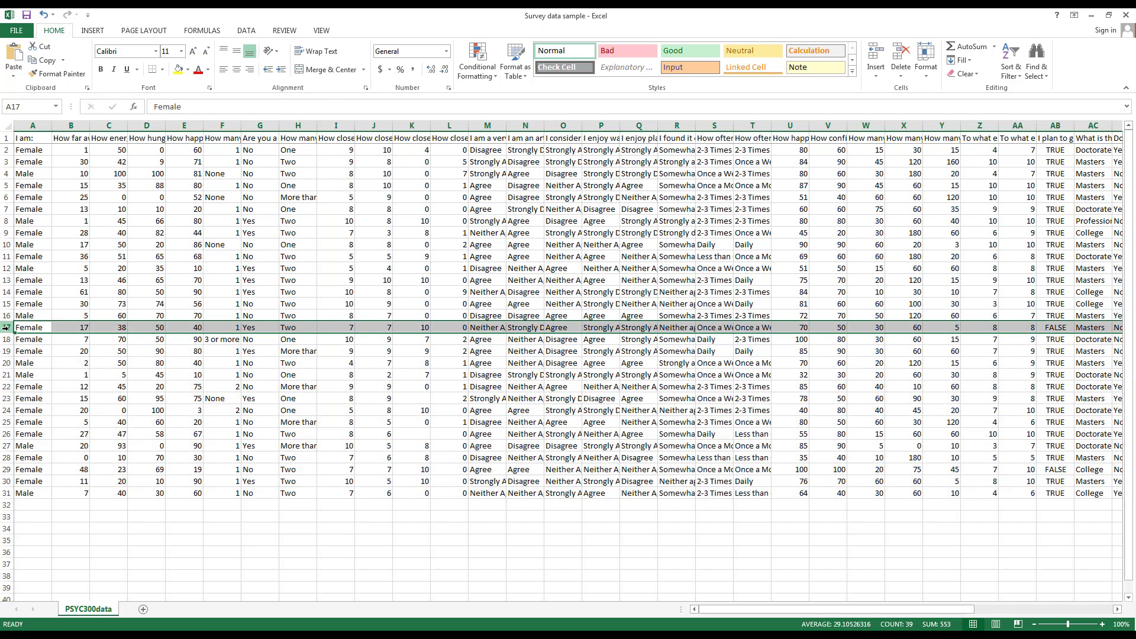
{"action": "left_click", "coordinate": [305, 123]}
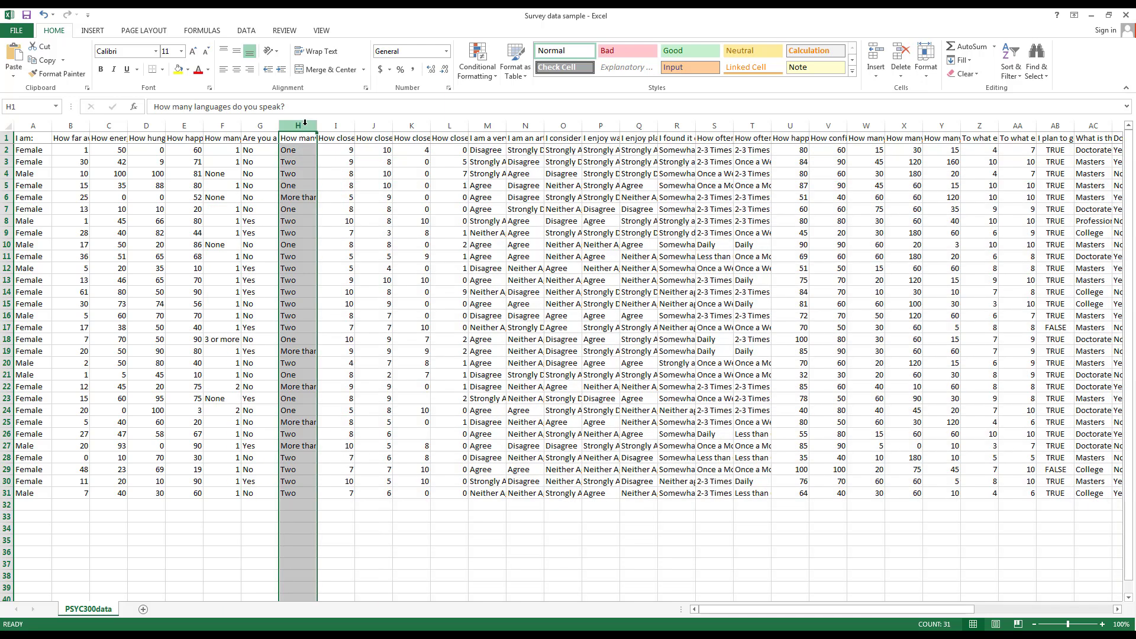
{"action": "left_click_drag", "start_coordinate": [303, 124], "coordinate": [639, 122]}
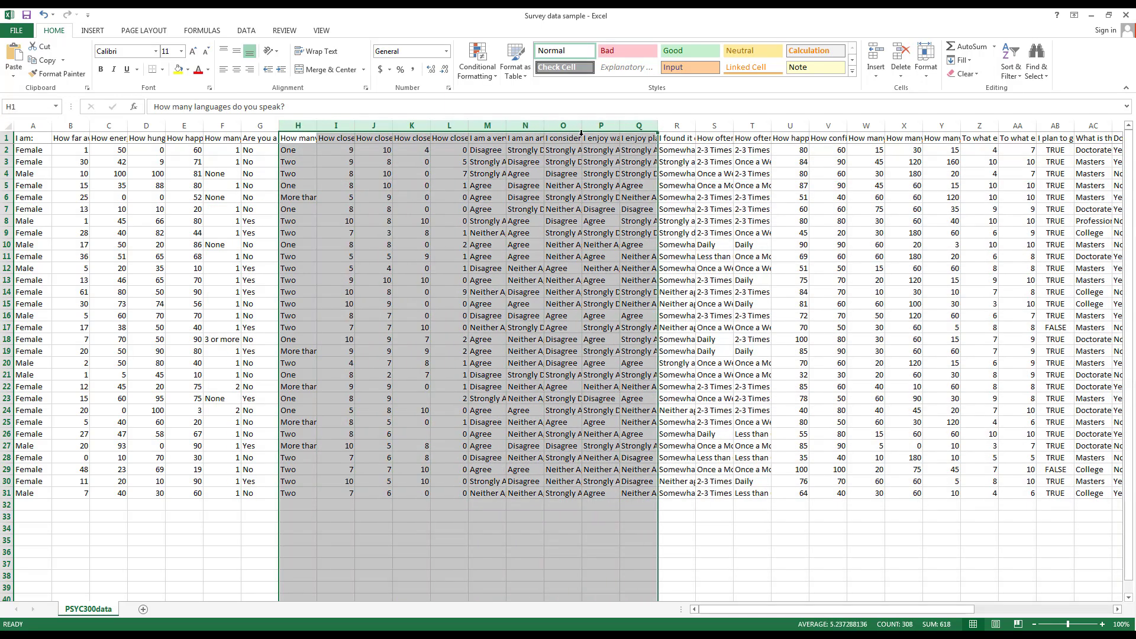
{"action": "left_click_drag", "start_coordinate": [6, 374], "coordinate": [6, 197]}
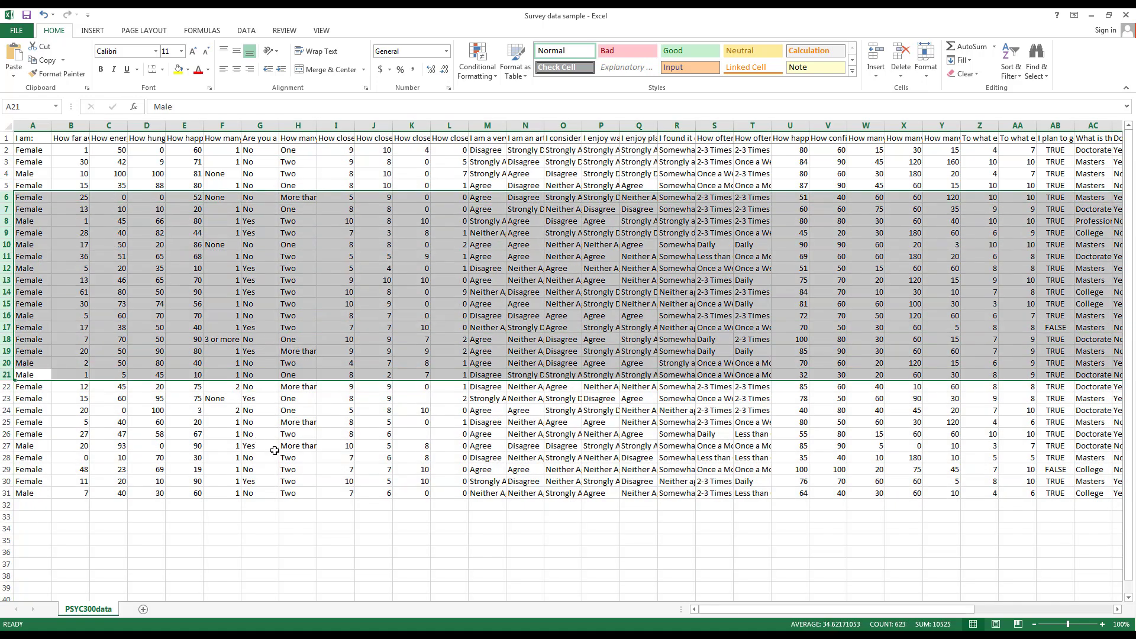
{"action": "left_click", "coordinate": [272, 446]}
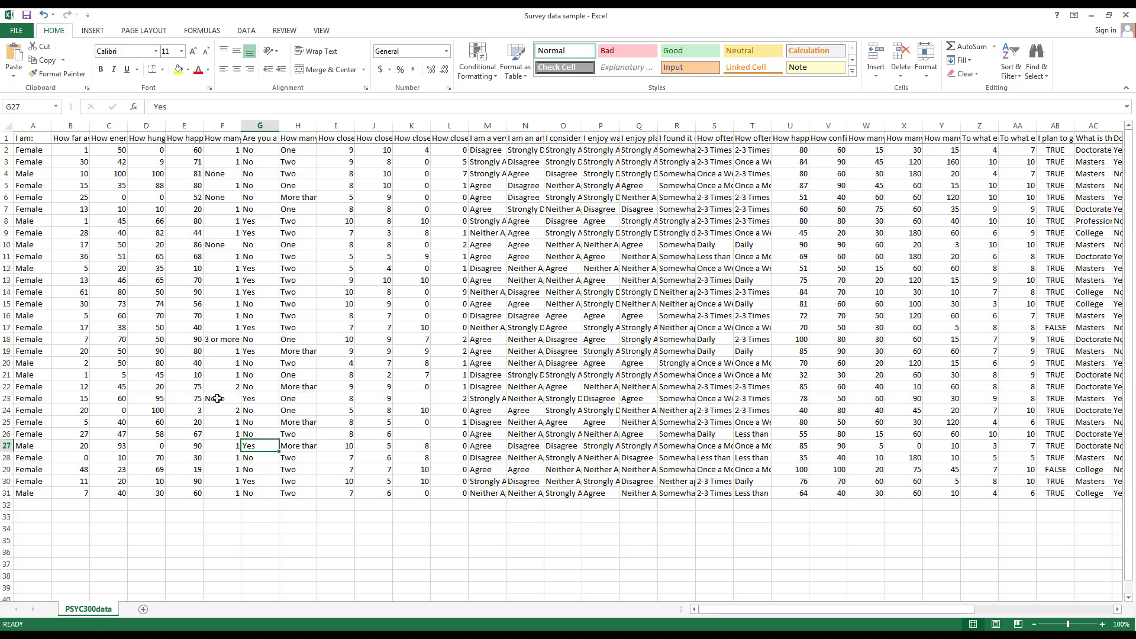
{"action": "left_click", "coordinate": [7, 126]}
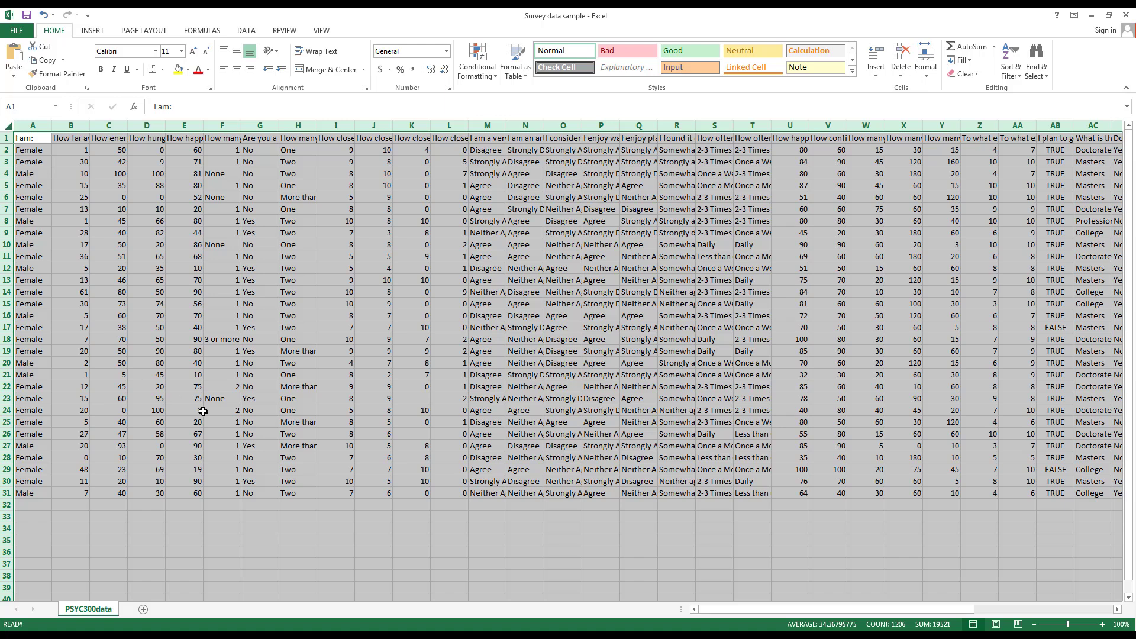
{"action": "left_click", "coordinate": [208, 70]}
{"action": "left_click", "coordinate": [238, 111]}
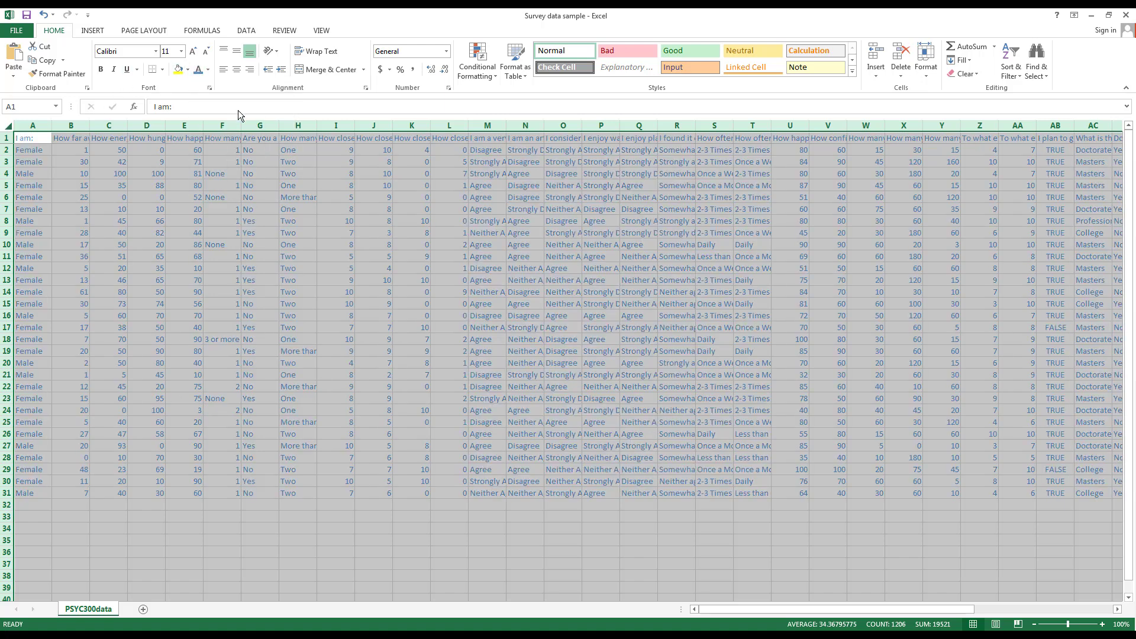
{"action": "left_click", "coordinate": [208, 70]}
{"action": "left_click", "coordinate": [213, 84]}
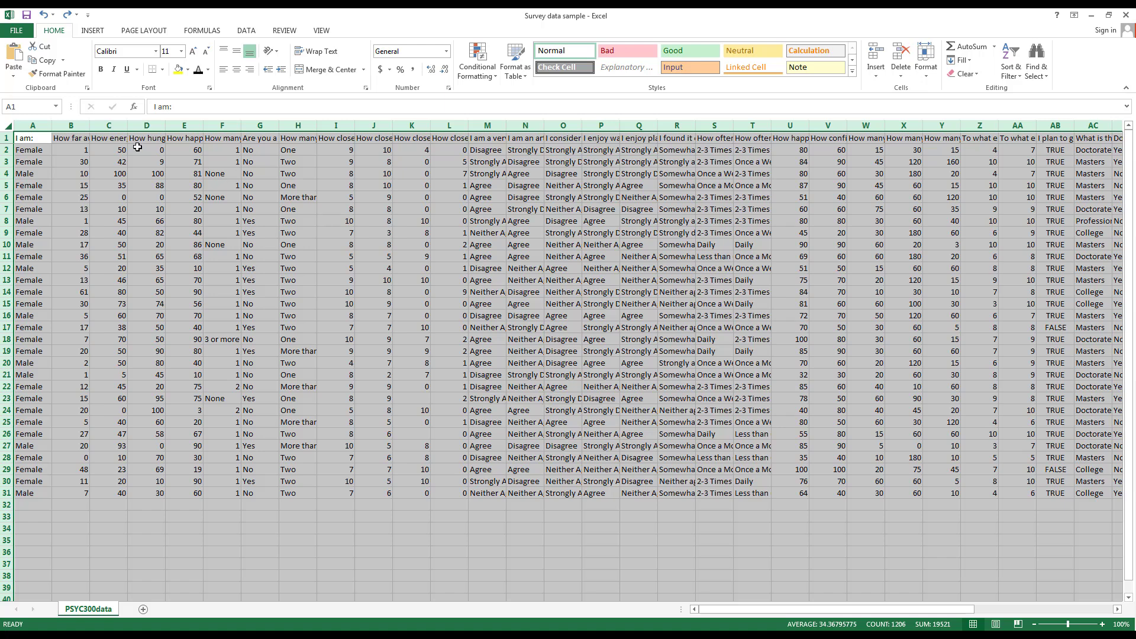
{"action": "left_click", "coordinate": [82, 137]}
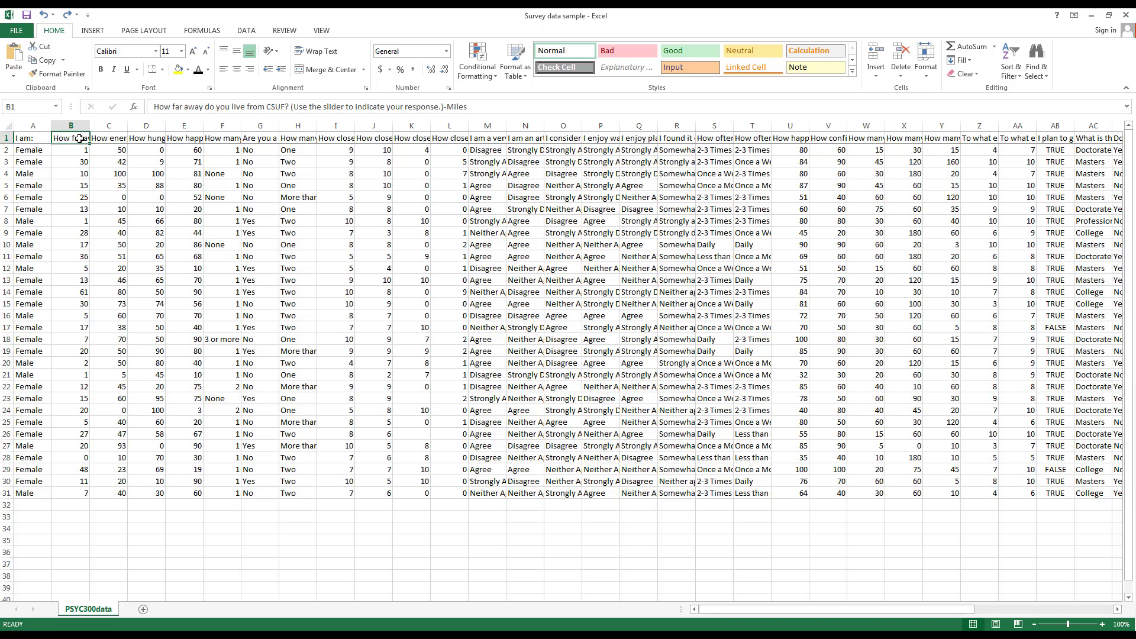
{"action": "left_click", "coordinate": [5, 137]}
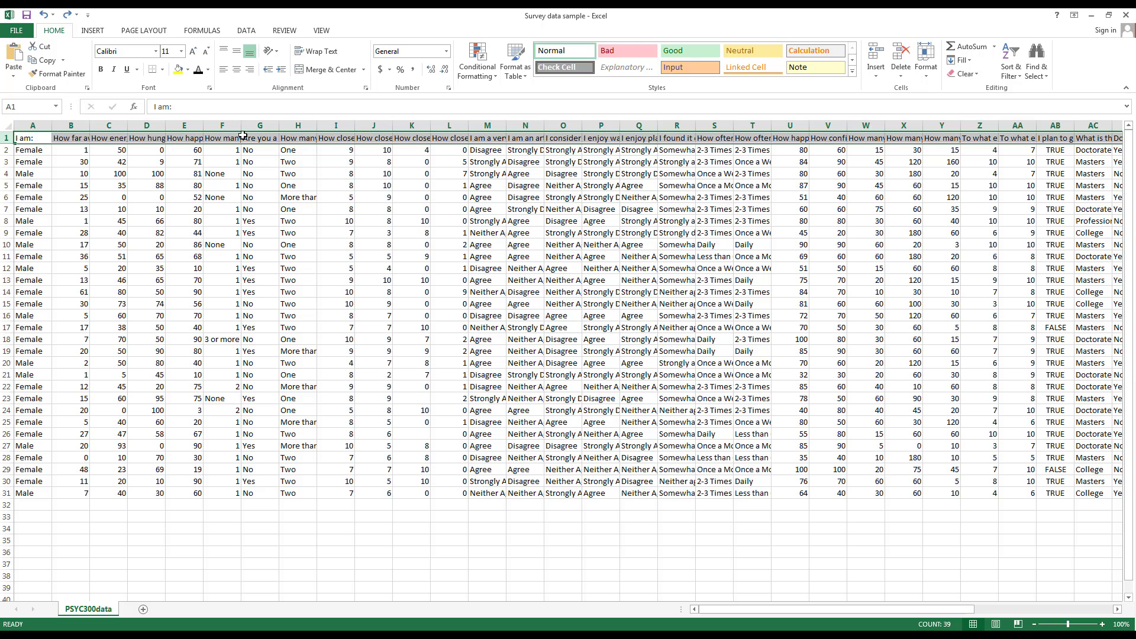
{"action": "left_click", "coordinate": [294, 141]}
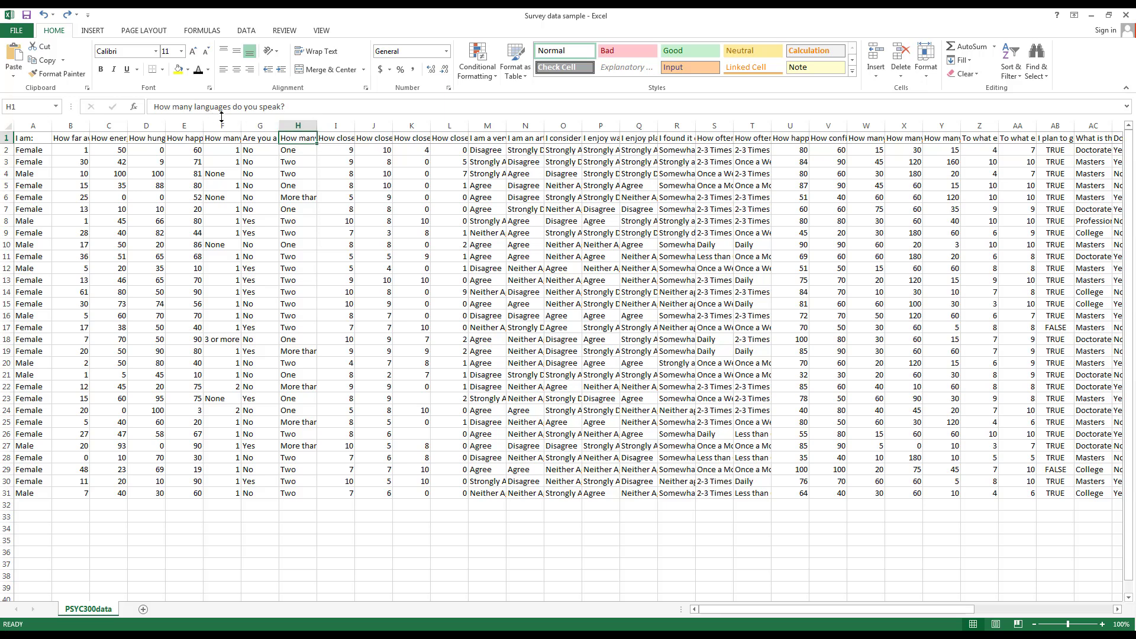
{"action": "double_click", "coordinate": [317, 126]}
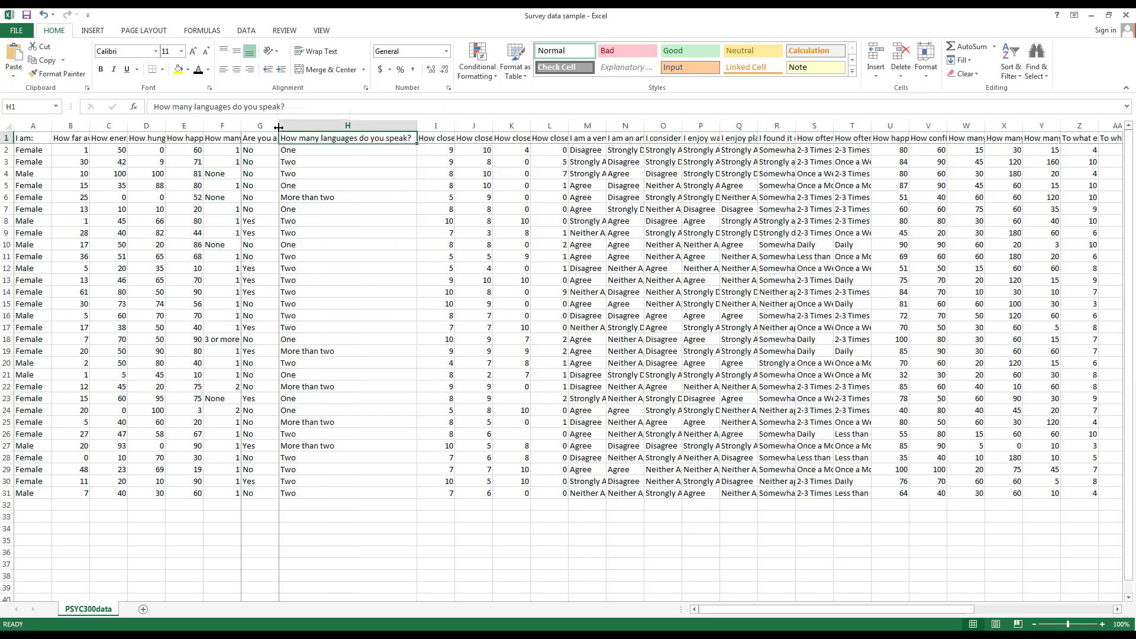
{"action": "double_click", "coordinate": [278, 126]}
{"action": "left_click", "coordinate": [233, 138]}
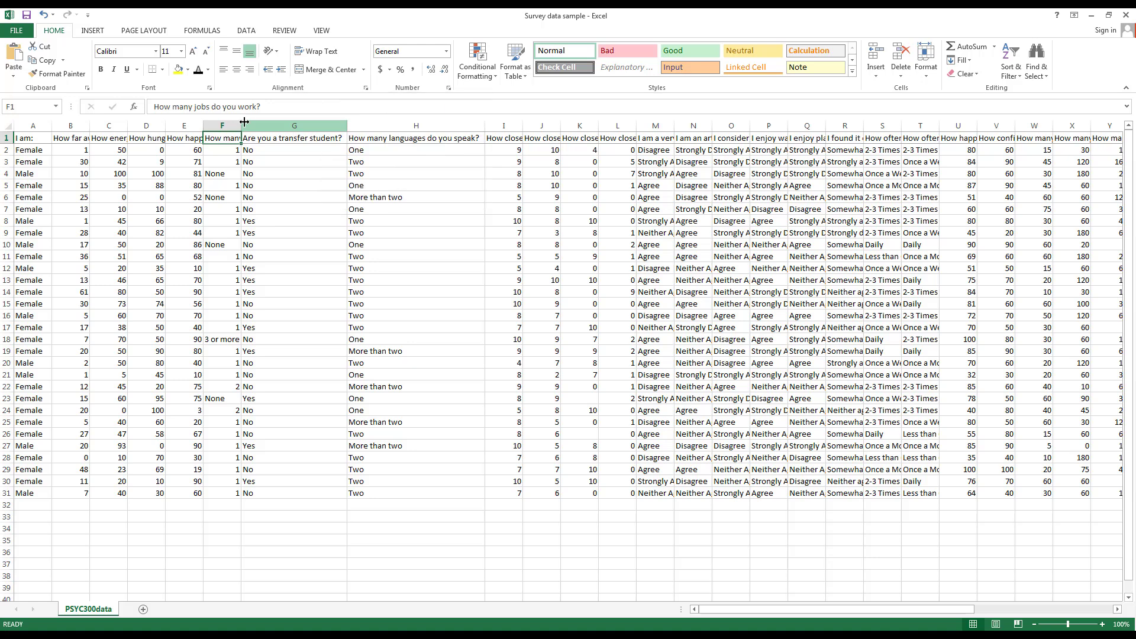
{"action": "left_click_drag", "start_coordinate": [242, 124], "coordinate": [290, 124]}
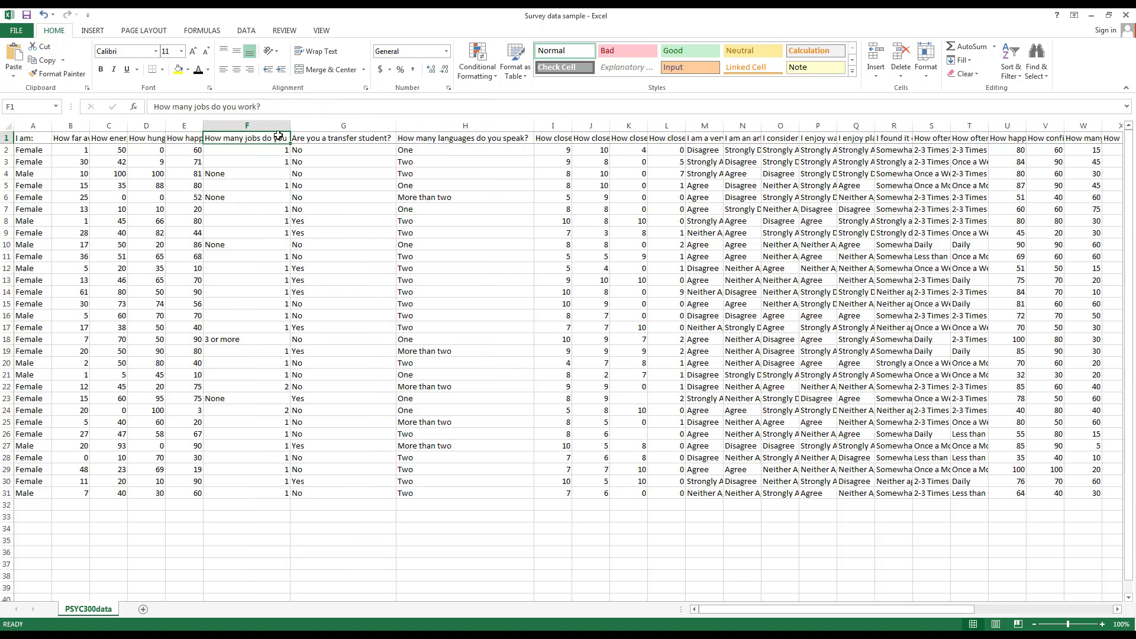
{"action": "left_click", "coordinate": [312, 51]}
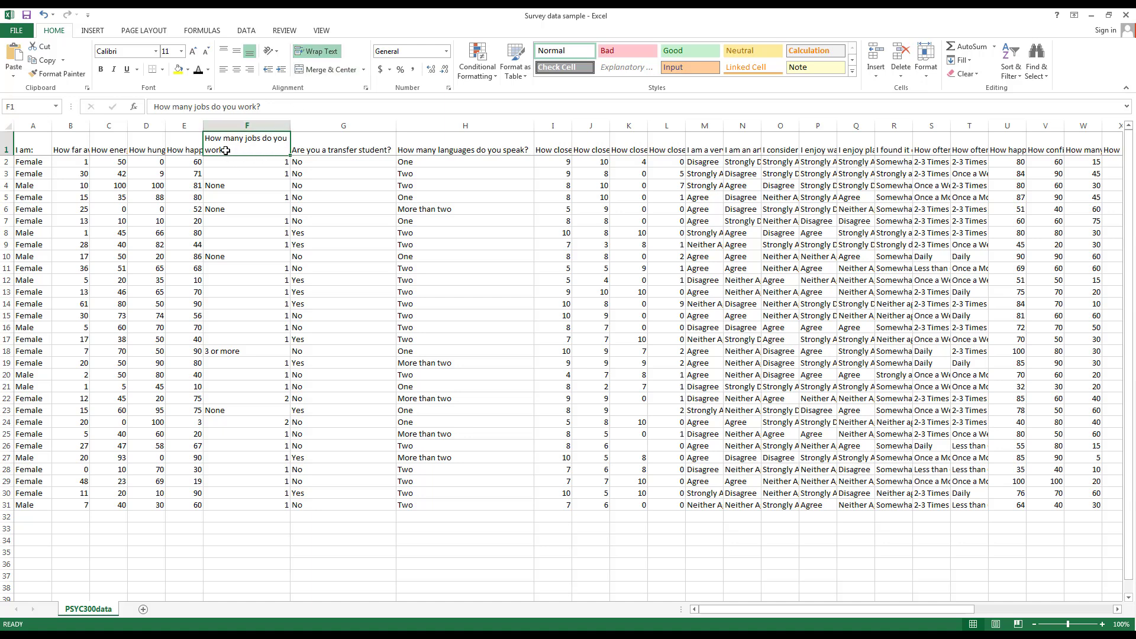
{"action": "left_click", "coordinate": [310, 49]}
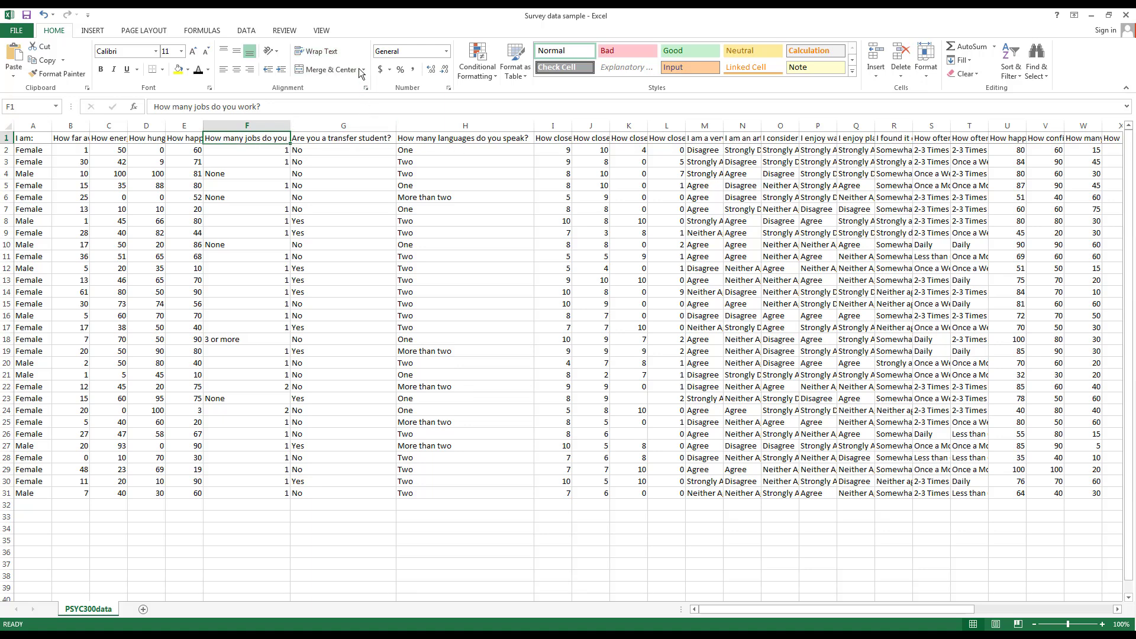
{"action": "left_click", "coordinate": [313, 51]}
{"action": "left_click", "coordinate": [700, 150]}
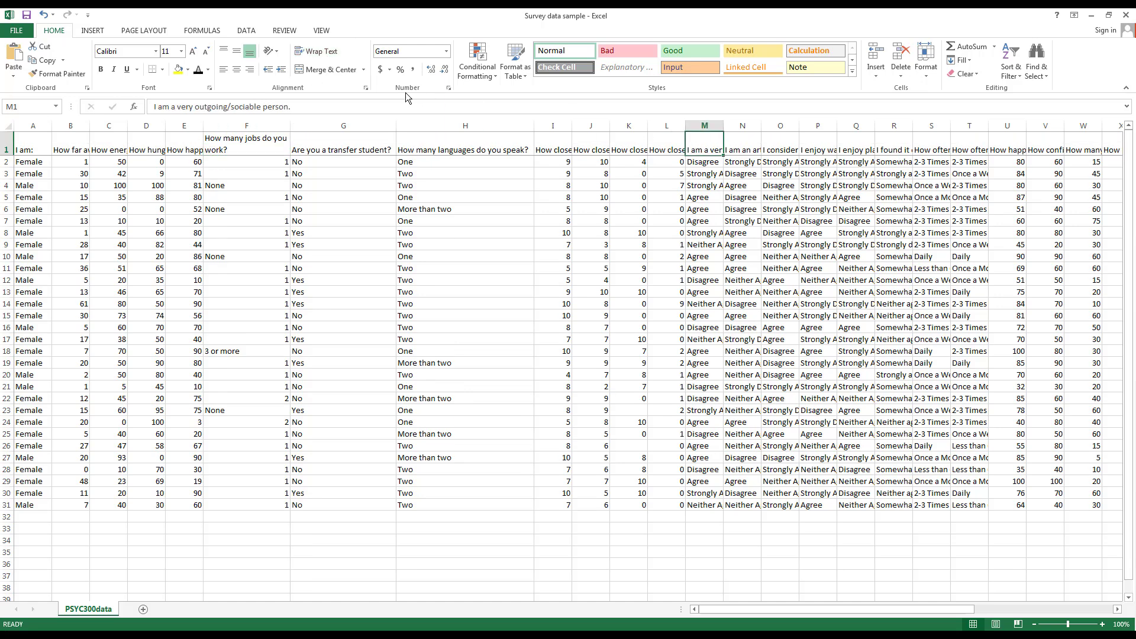
{"action": "left_click", "coordinate": [324, 52]}
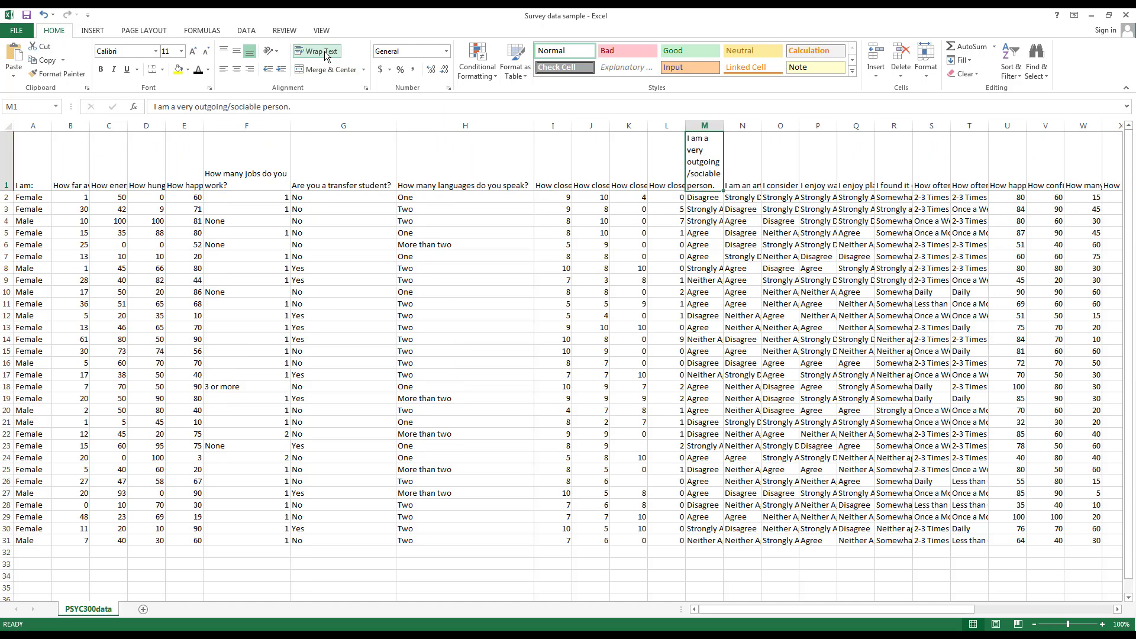
{"action": "left_click", "coordinate": [324, 52]}
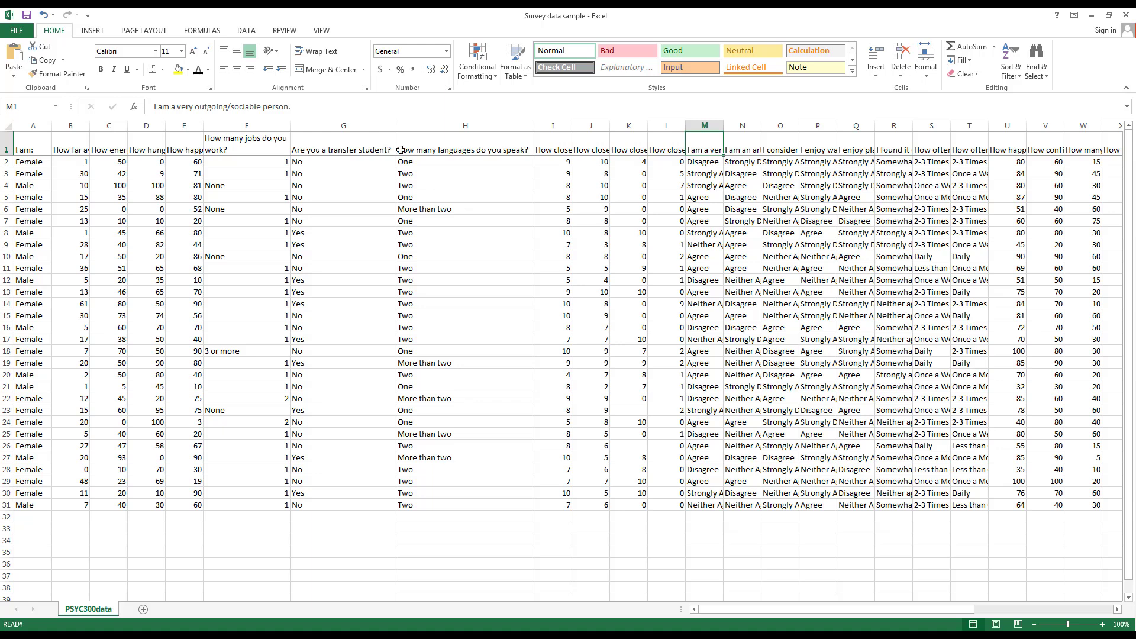
{"action": "left_click", "coordinate": [428, 149]}
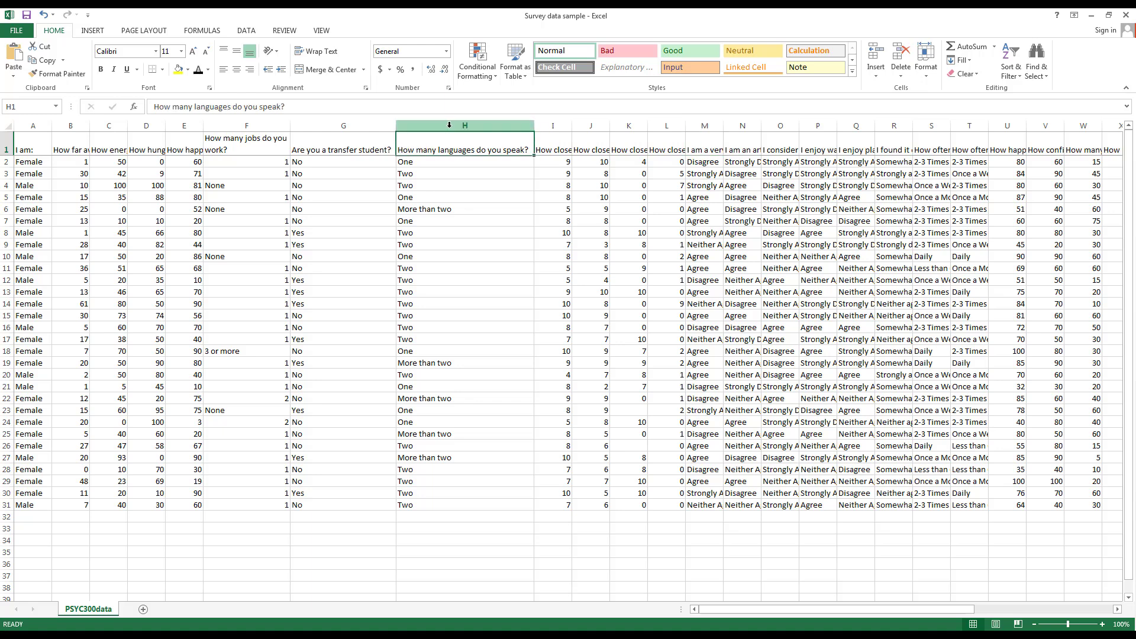
{"action": "left_click", "coordinate": [449, 125]}
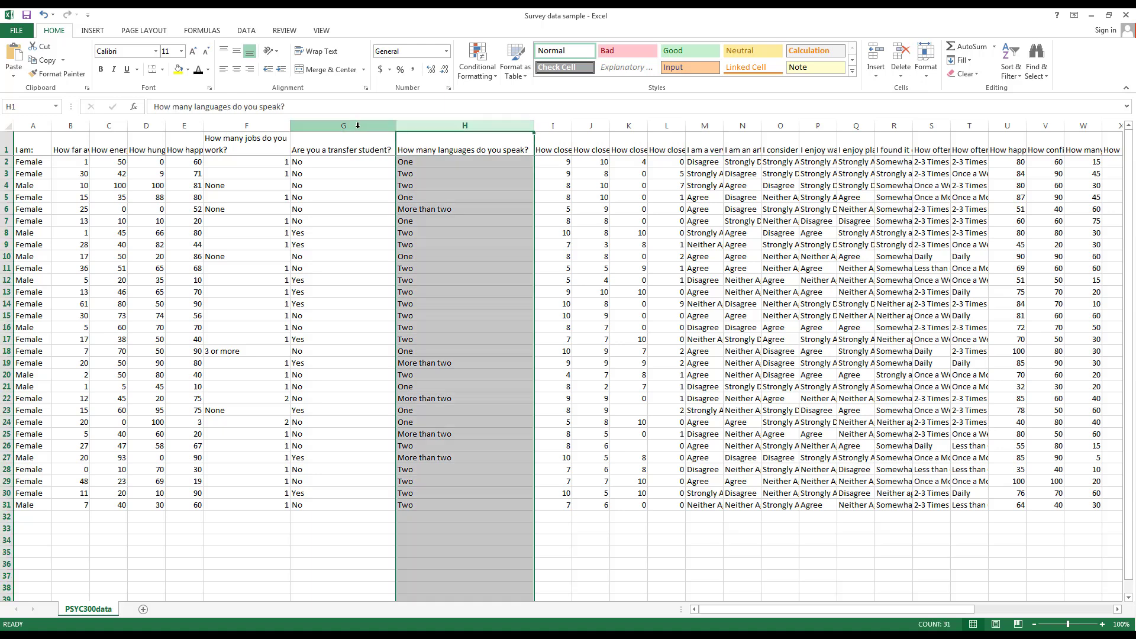
{"action": "left_click", "coordinate": [357, 125]}
{"action": "left_click", "coordinate": [521, 125]}
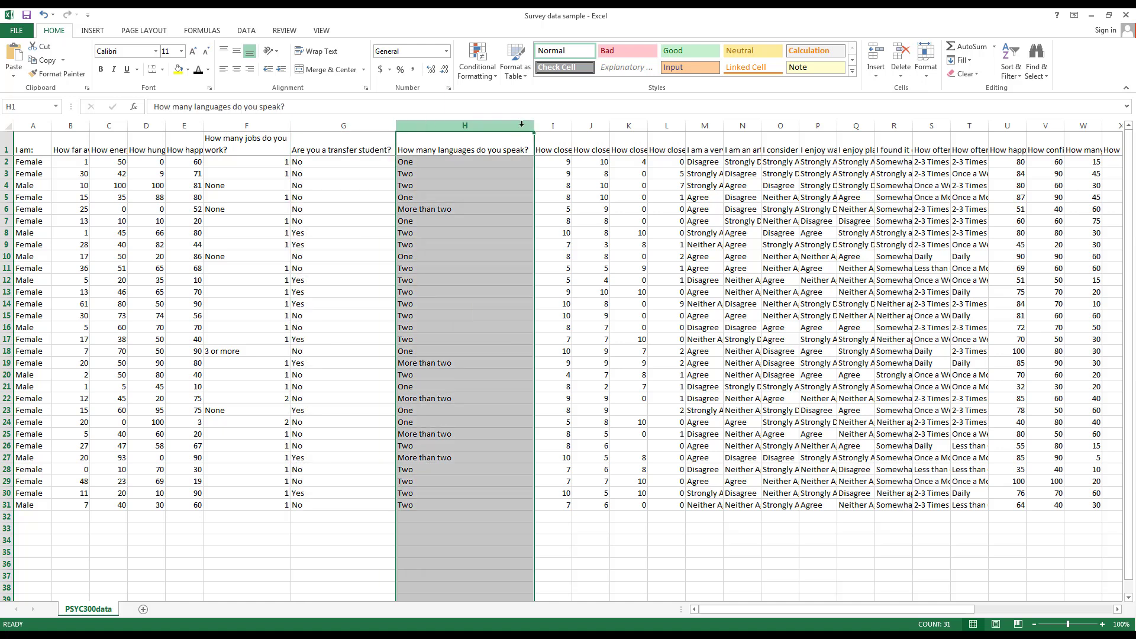
{"action": "left_click", "coordinate": [876, 58]}
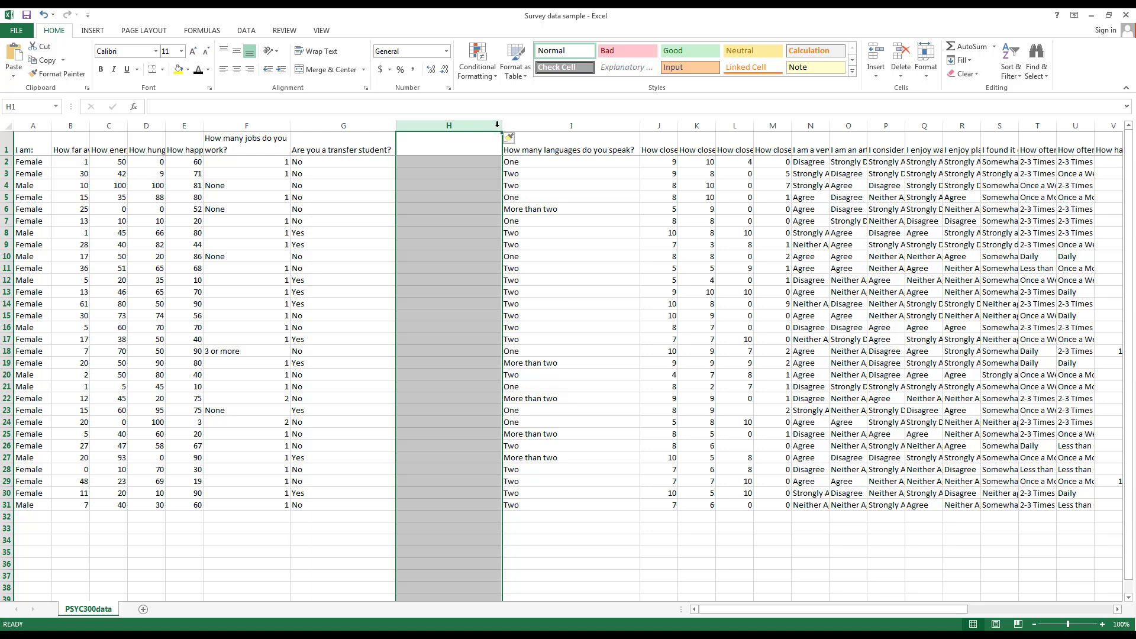
{"action": "left_click", "coordinate": [5, 245]}
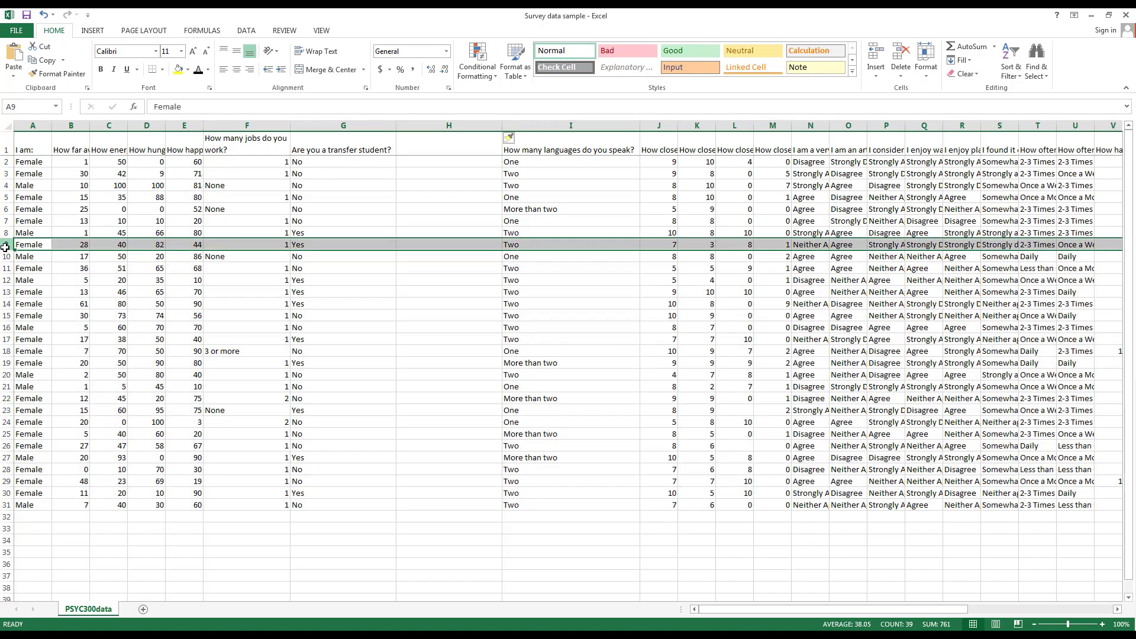
{"action": "left_click", "coordinate": [876, 57]}
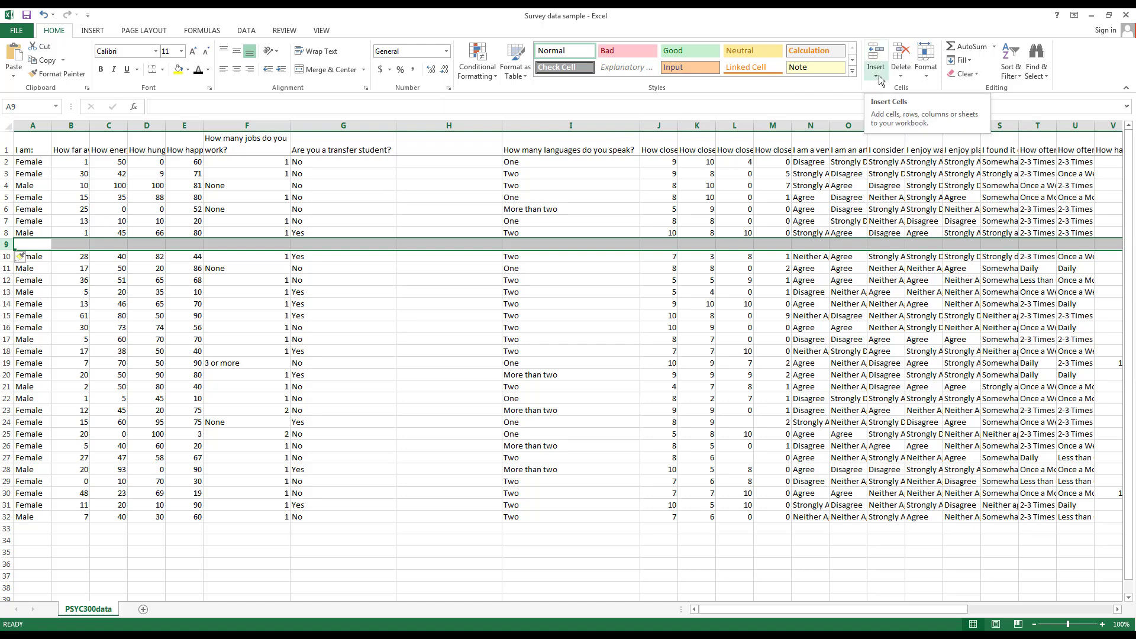
{"action": "left_click", "coordinate": [879, 77]}
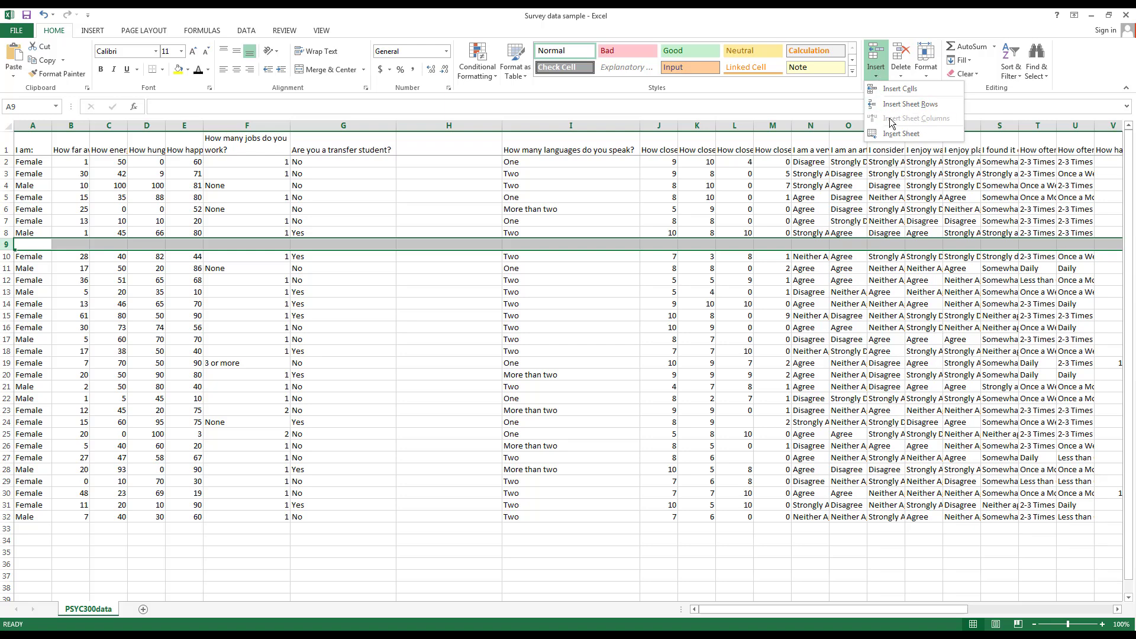
{"action": "left_click", "coordinate": [880, 81]}
{"action": "left_click", "coordinate": [879, 81]}
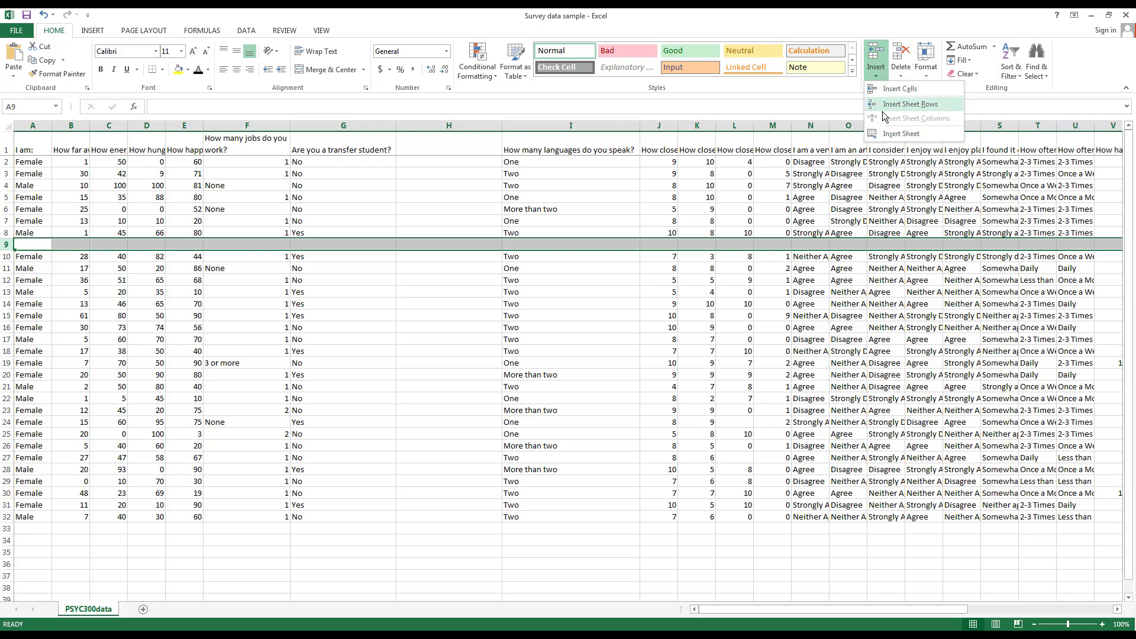
{"action": "left_click", "coordinate": [747, 24]}
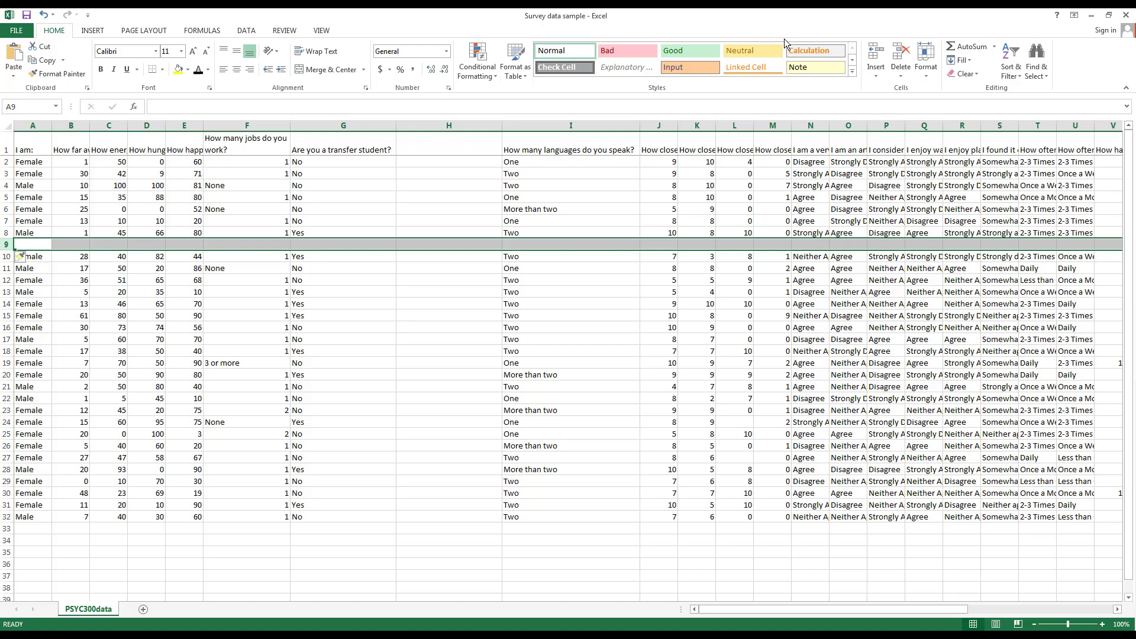
{"action": "left_click", "coordinate": [901, 55]}
{"action": "left_click", "coordinate": [449, 125]}
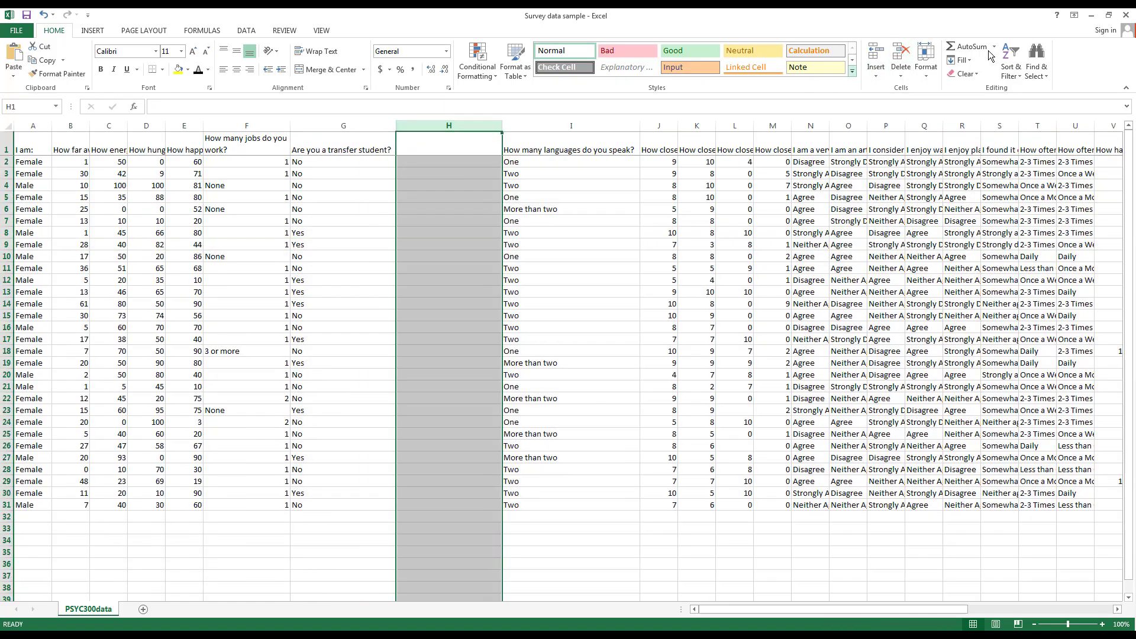
{"action": "left_click", "coordinate": [900, 55]}
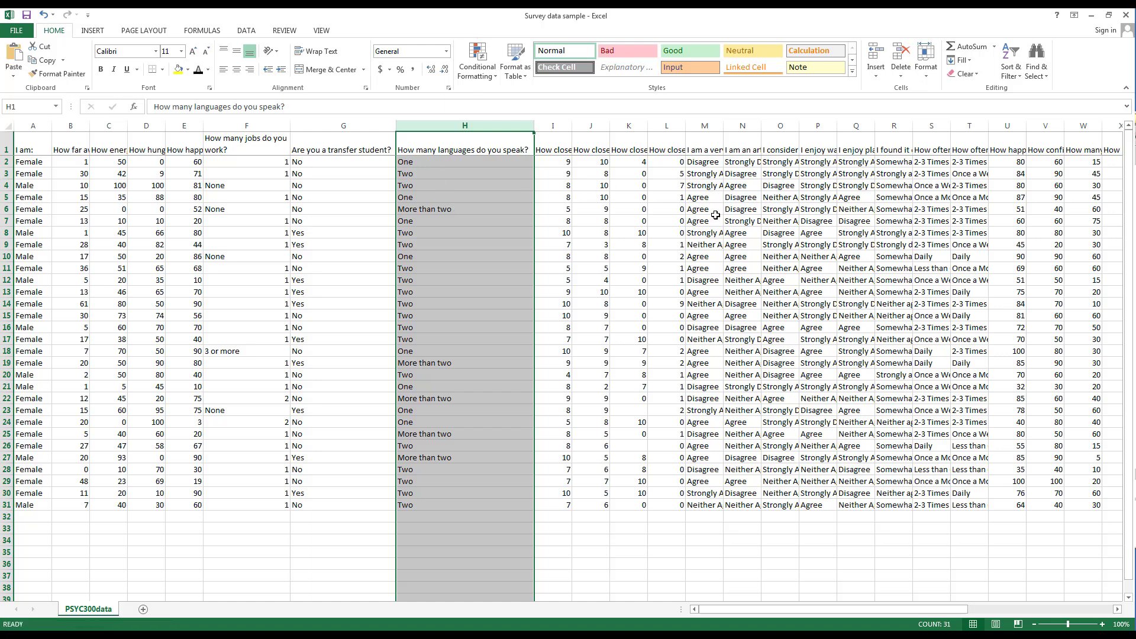
{"action": "left_click", "coordinate": [707, 187]}
{"action": "left_click", "coordinate": [603, 184]}
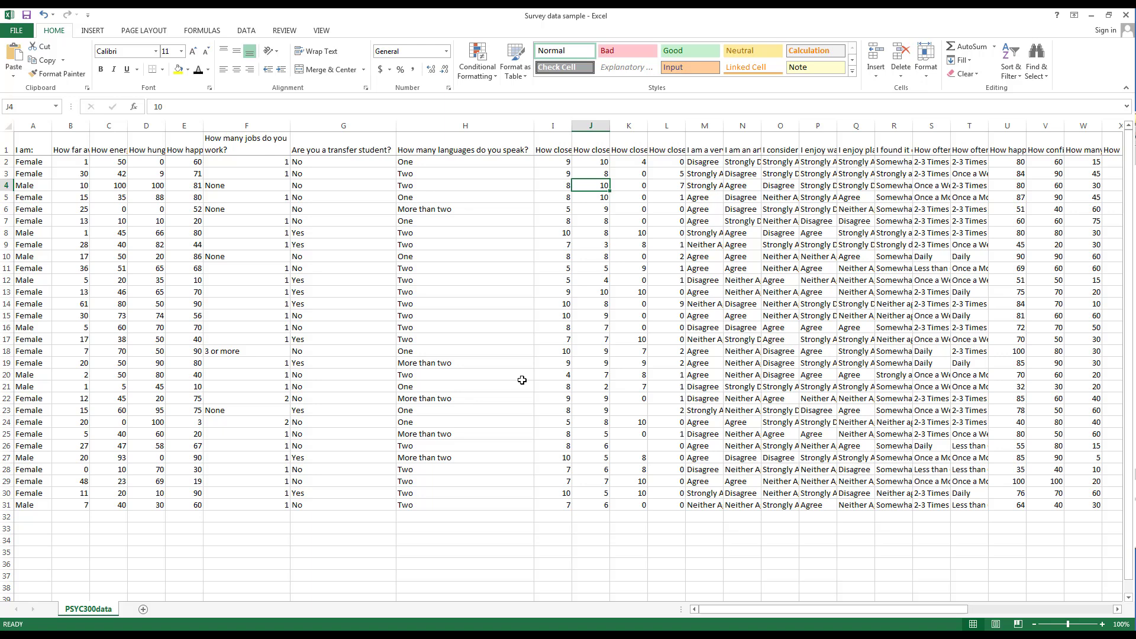
Insert a new column A headed 'Subject ID' and autofit its width
{"action": "left_click", "coordinate": [37, 121]}
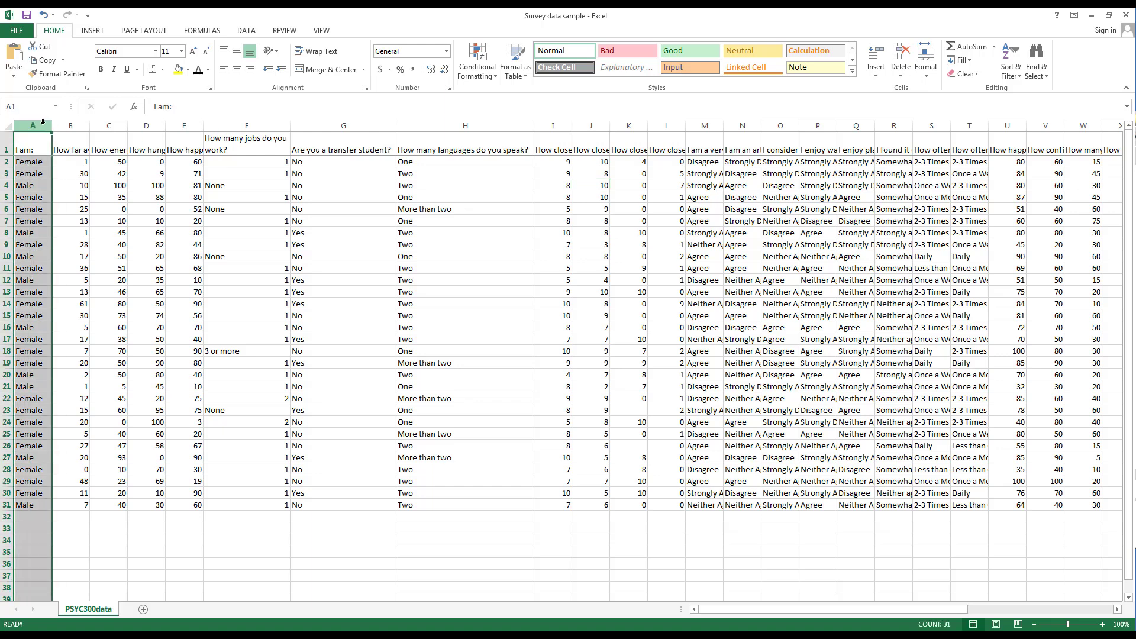
{"action": "left_click", "coordinate": [878, 57]}
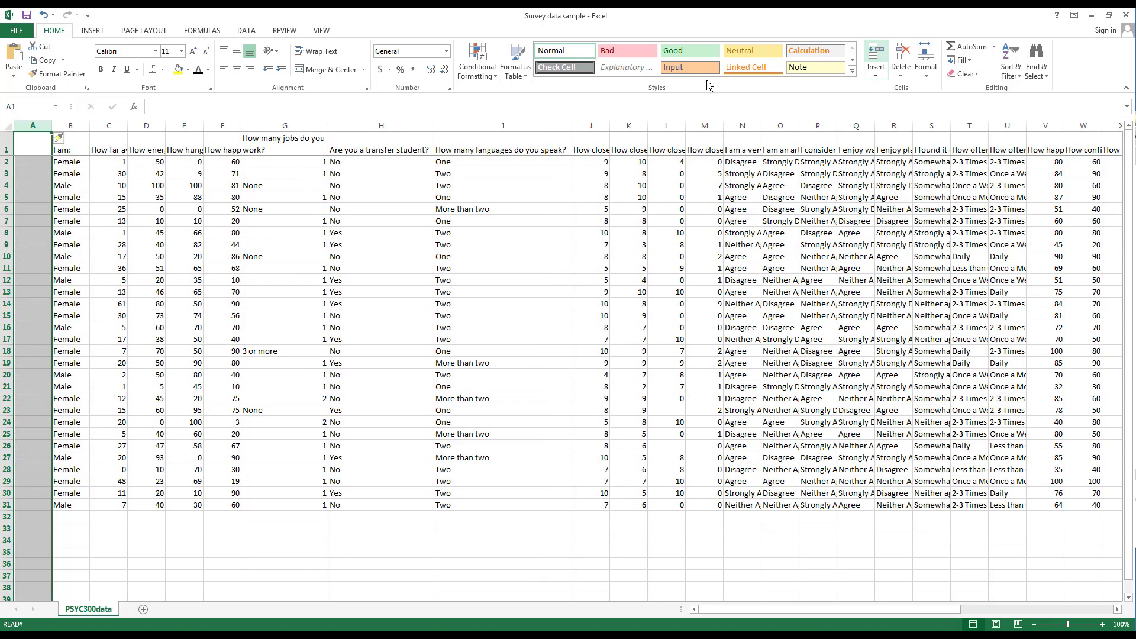
{"action": "left_click", "coordinate": [32, 140]}
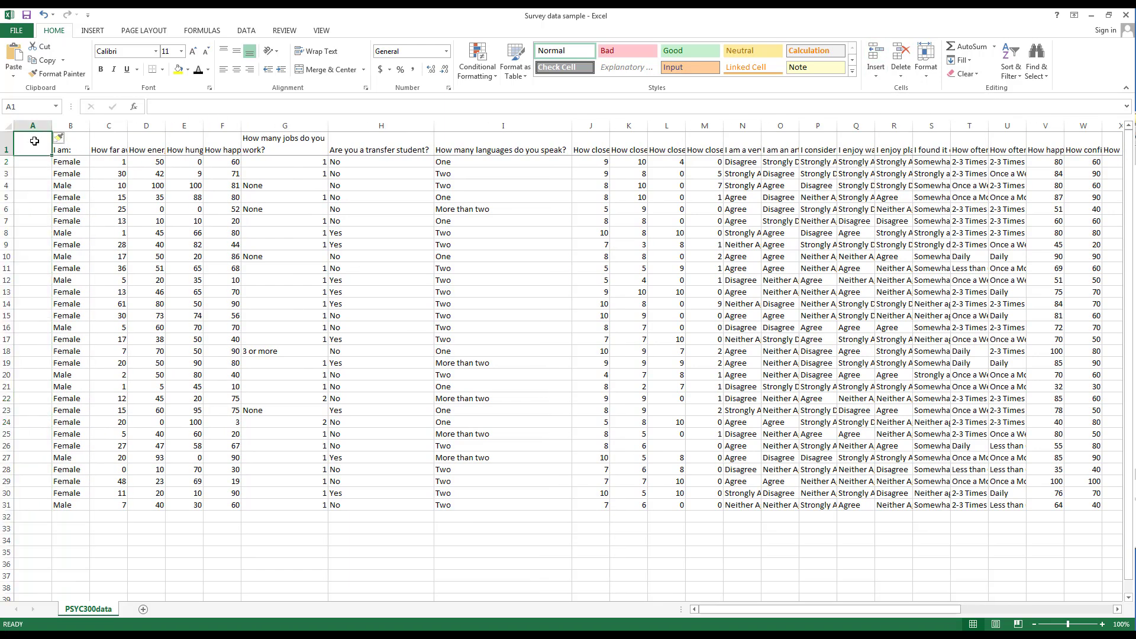
{"action": "type", "text": "Subject ID"}
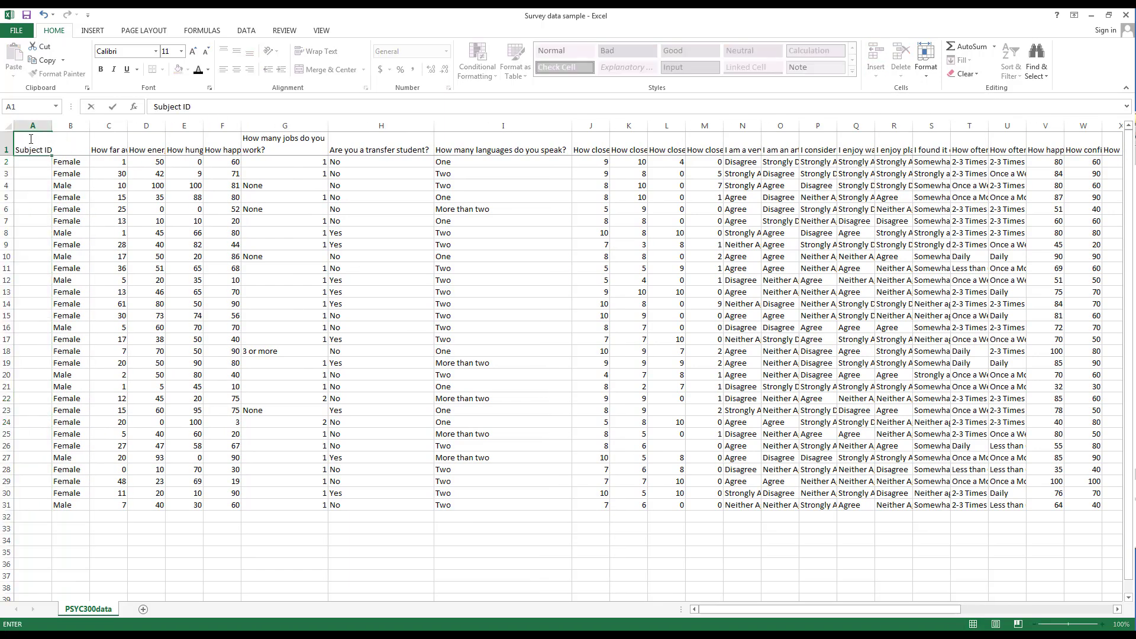
{"action": "double_click", "coordinate": [52, 125]}
Enter Subject IDs 1, 2, 3 and 4 in A2:A5 and select them
{"action": "left_click", "coordinate": [44, 164]}
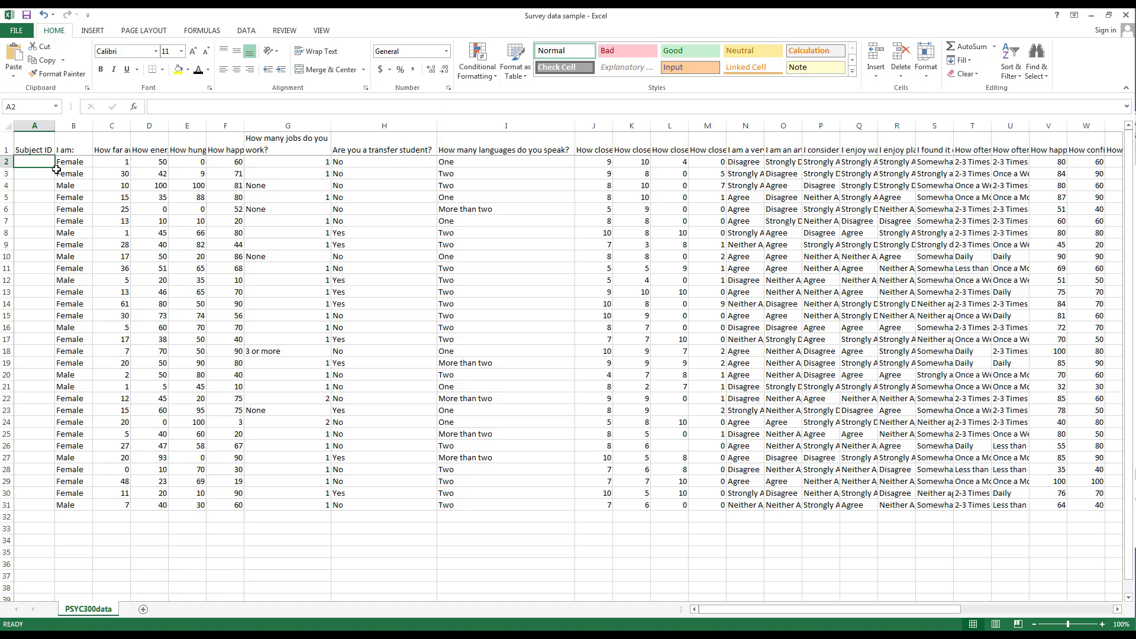
{"action": "type", "text": "1"}
{"action": "key", "text": "Return"}
{"action": "type", "text": "2"}
{"action": "key", "text": "Return"}
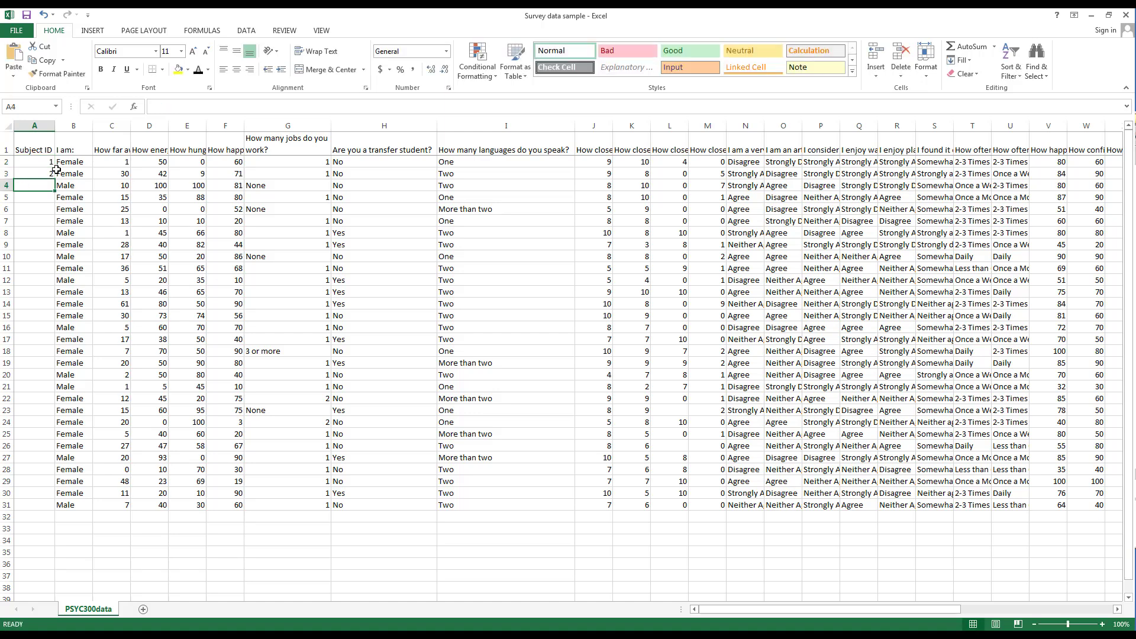
{"action": "type", "text": "3"}
{"action": "key", "text": "Return"}
{"action": "type", "text": "4"}
{"action": "key", "text": "Return"}
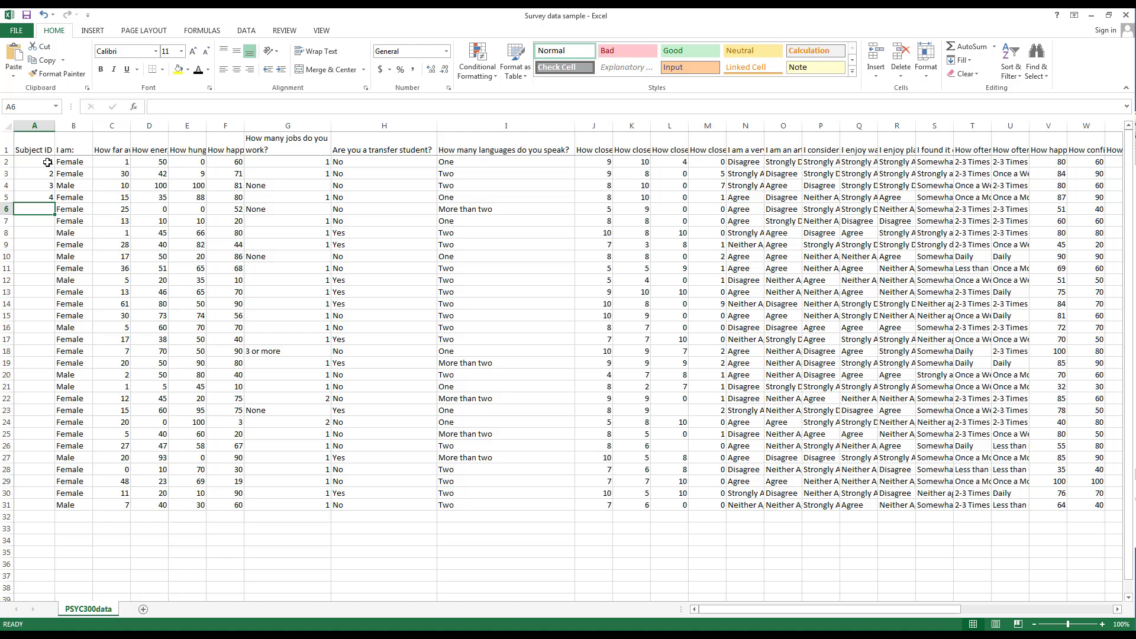
{"action": "left_click", "coordinate": [47, 161]}
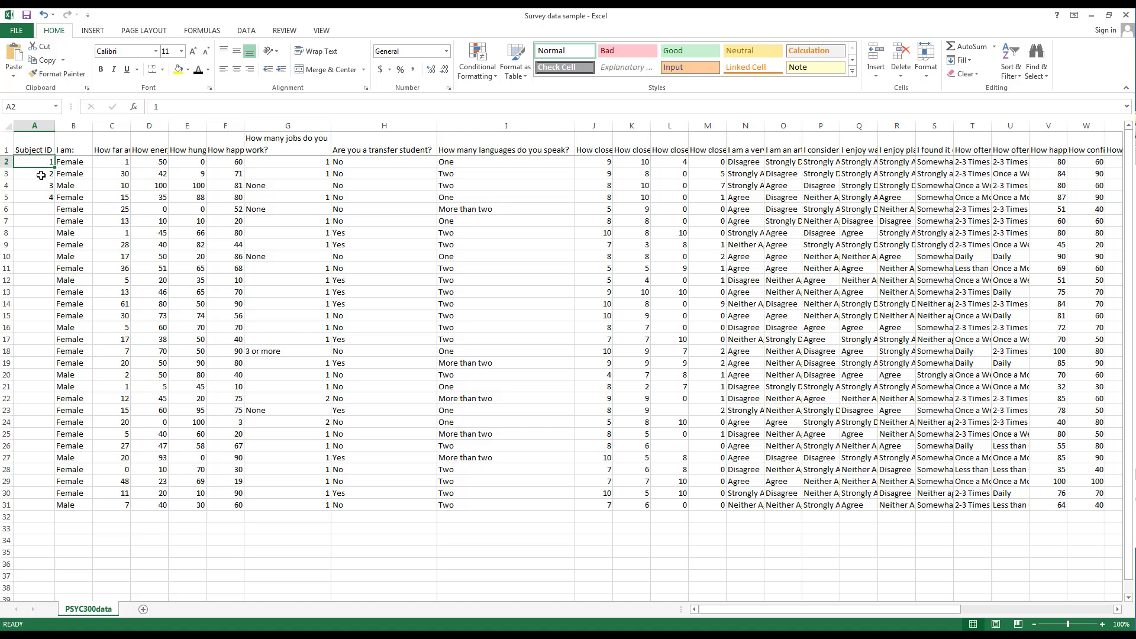
{"action": "left_click_drag", "start_coordinate": [37, 197], "coordinate": [41, 161]}
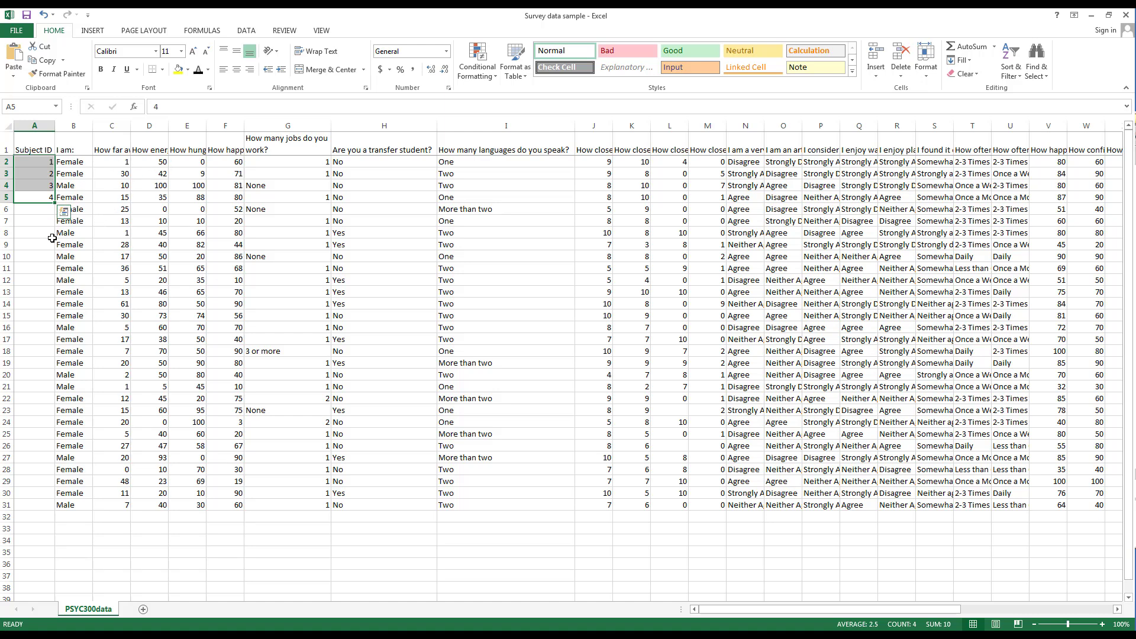
{"action": "left_click", "coordinate": [38, 163]}
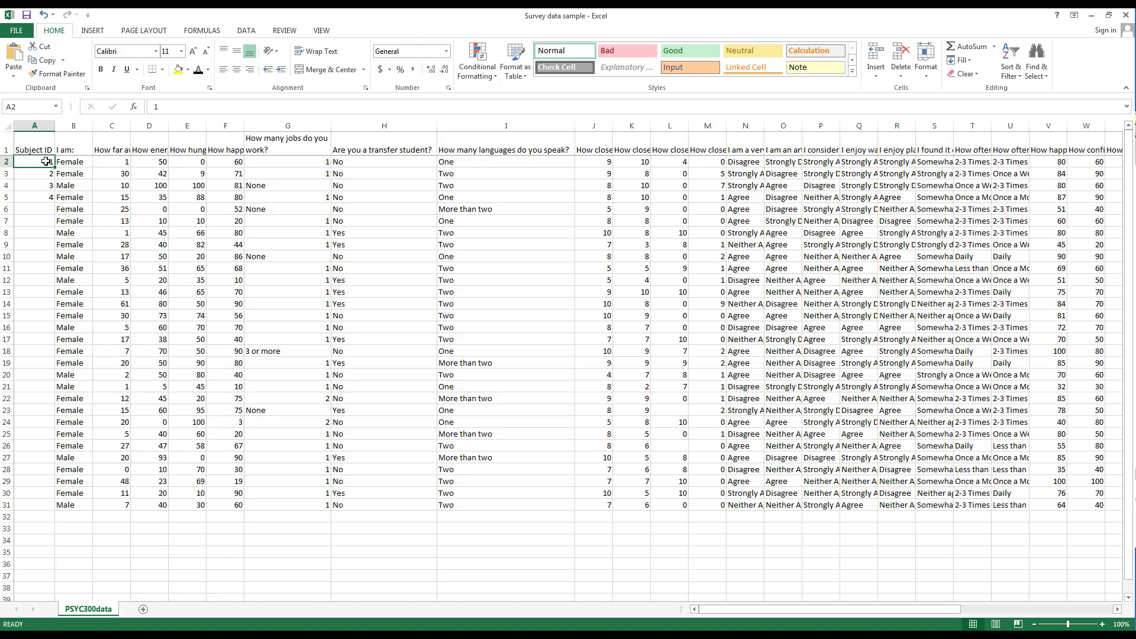
{"action": "left_click_drag", "start_coordinate": [46, 161], "coordinate": [41, 196]}
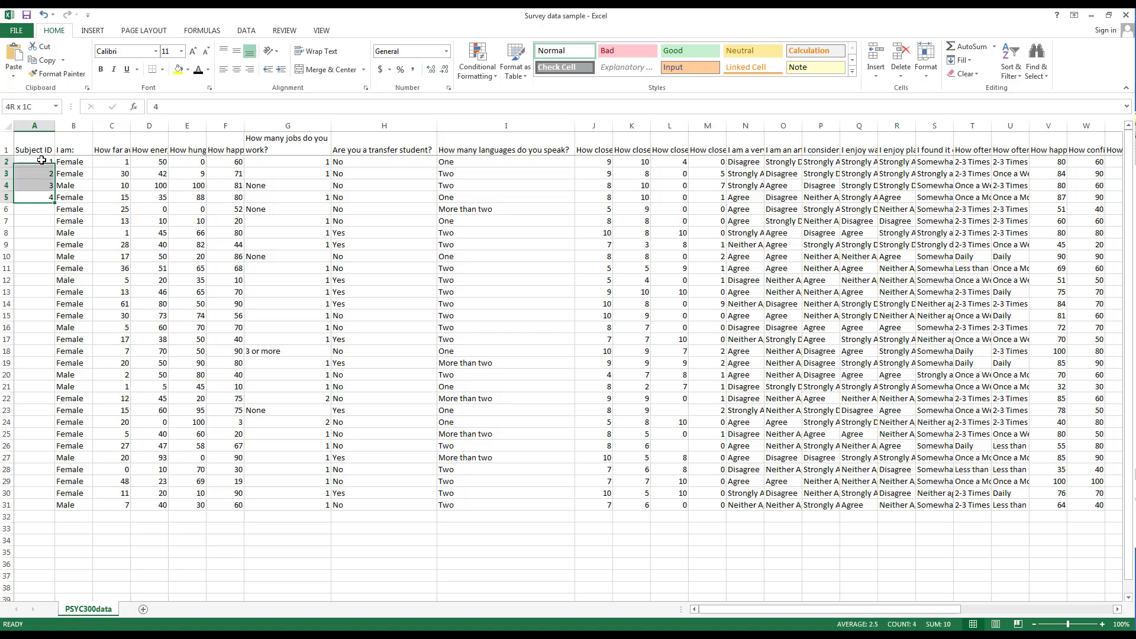
Apply the Text number format to the Subject IDs in A2:A5
{"action": "left_click", "coordinate": [447, 52]}
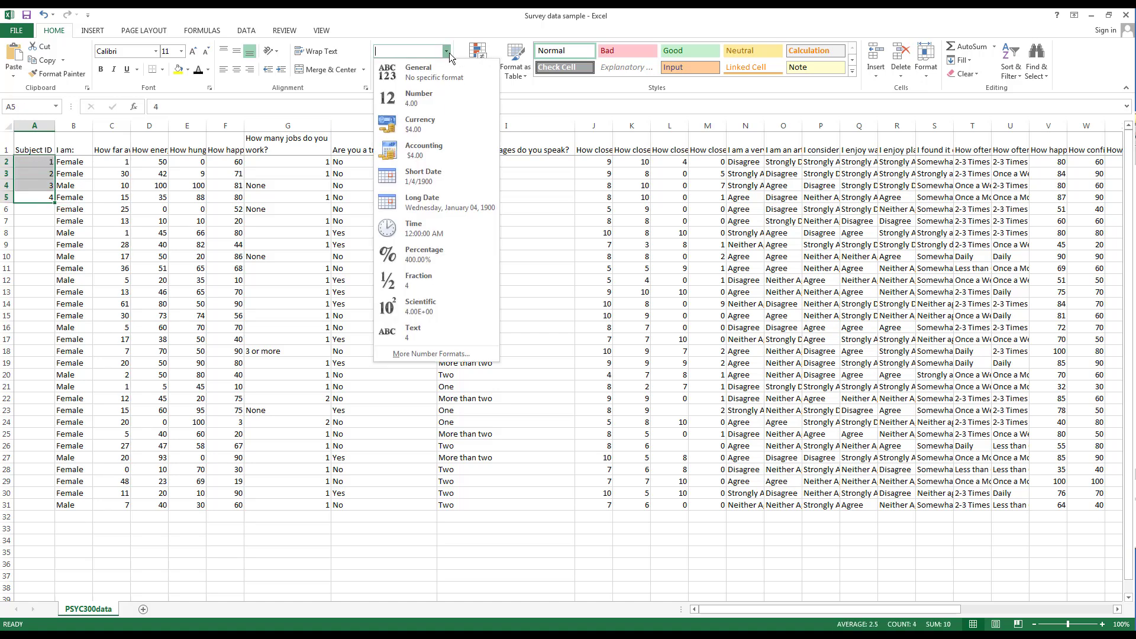
{"action": "left_click", "coordinate": [450, 52]}
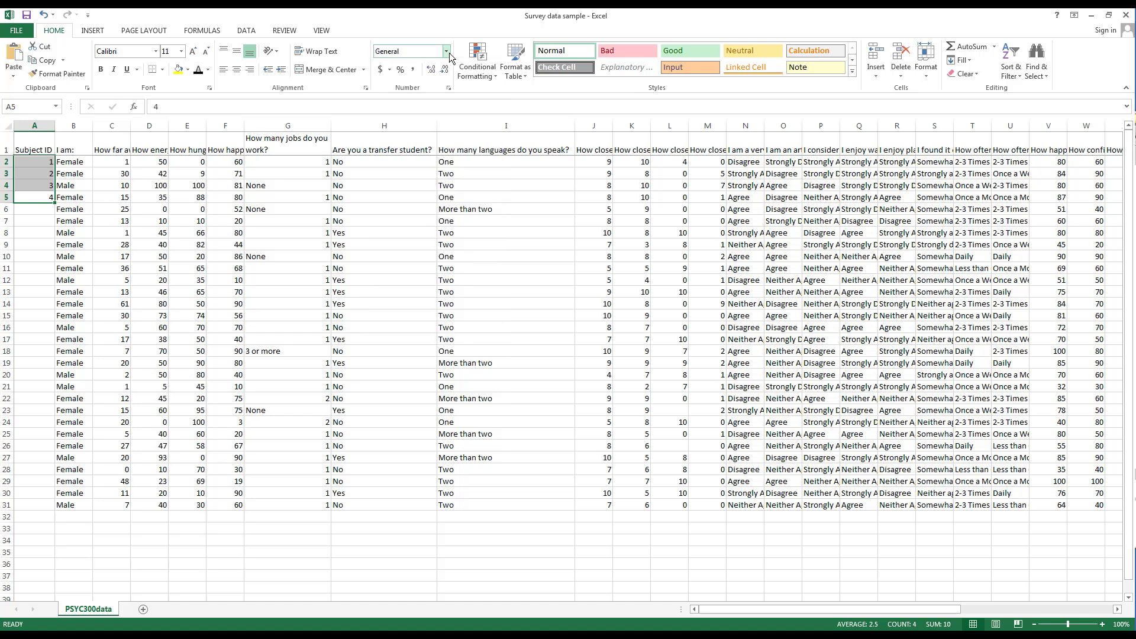
{"action": "left_click", "coordinate": [448, 52]}
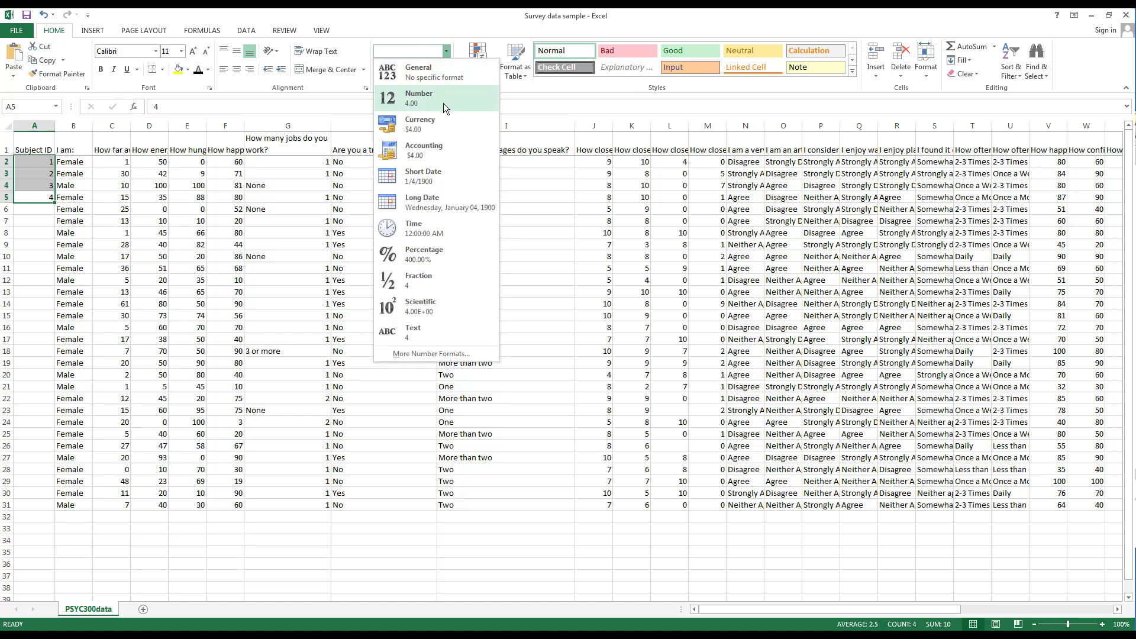
{"action": "left_click", "coordinate": [417, 338]}
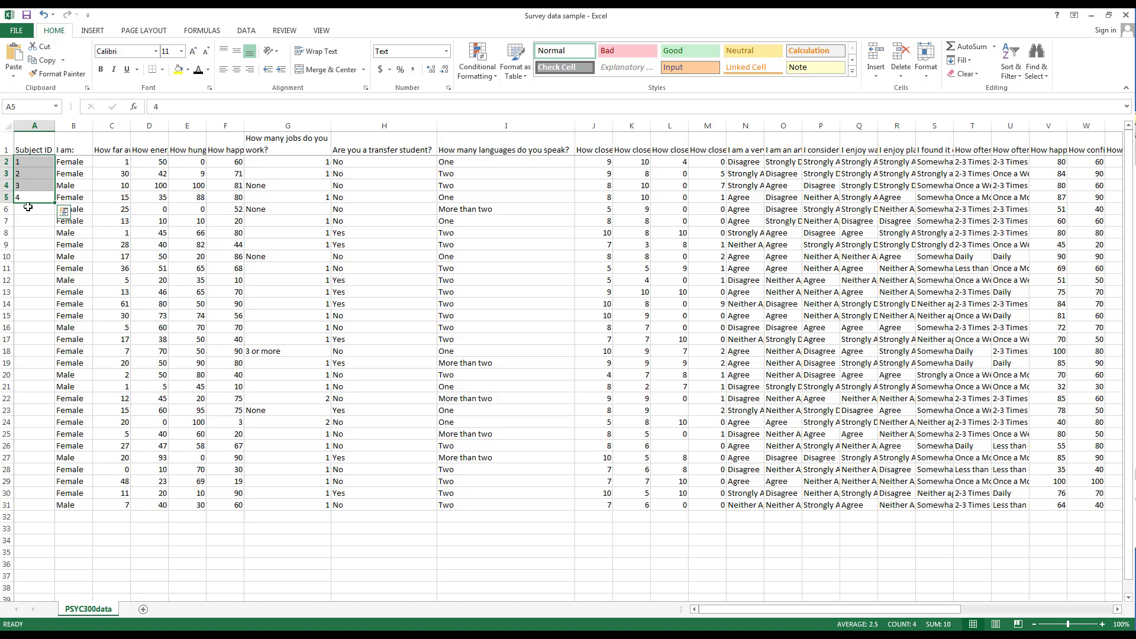
Look over values in columns B, C and G, then begin editing the ID in A2
{"action": "left_click_drag", "start_coordinate": [117, 161], "coordinate": [113, 244]}
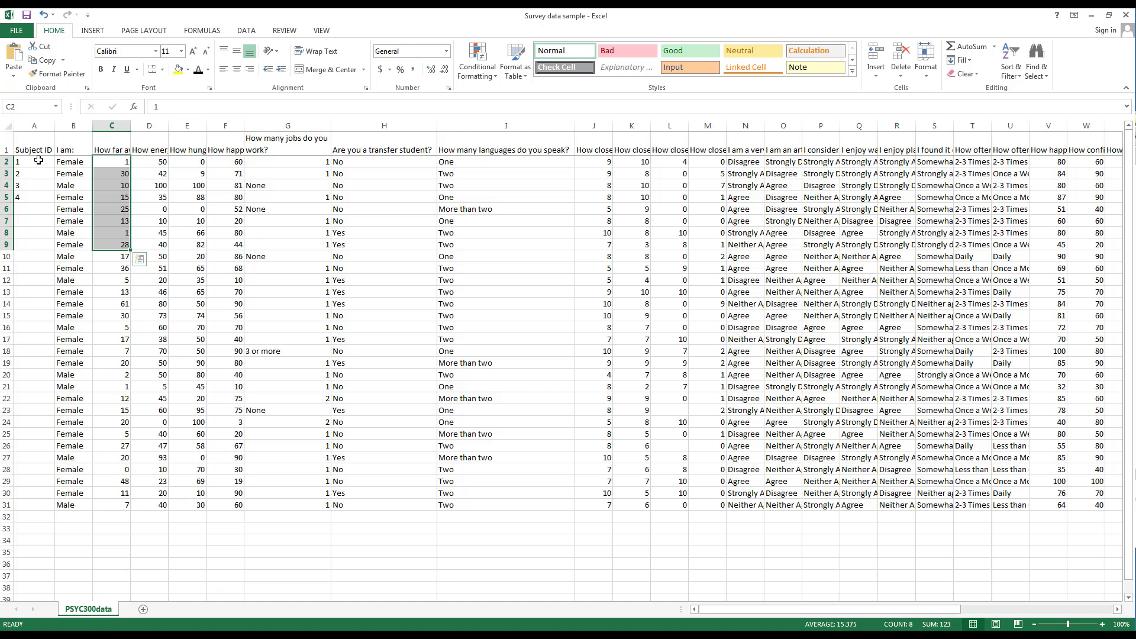
{"action": "left_click_drag", "start_coordinate": [38, 160], "coordinate": [37, 198]}
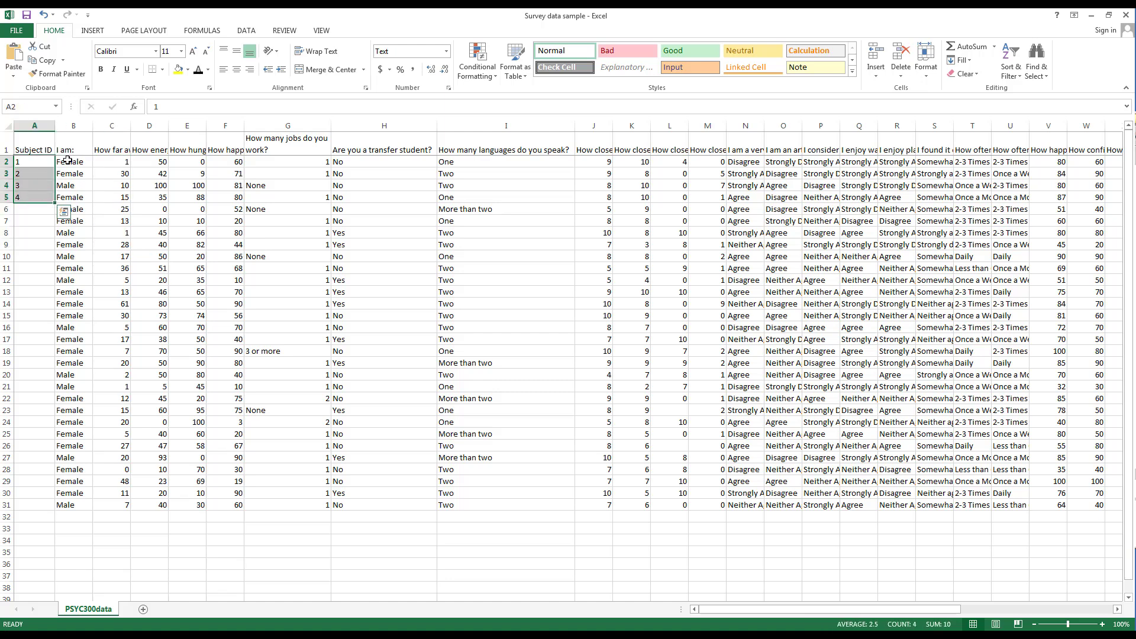
{"action": "left_click_drag", "start_coordinate": [68, 161], "coordinate": [69, 223]}
{"action": "left_click_drag", "start_coordinate": [286, 165], "coordinate": [274, 265]}
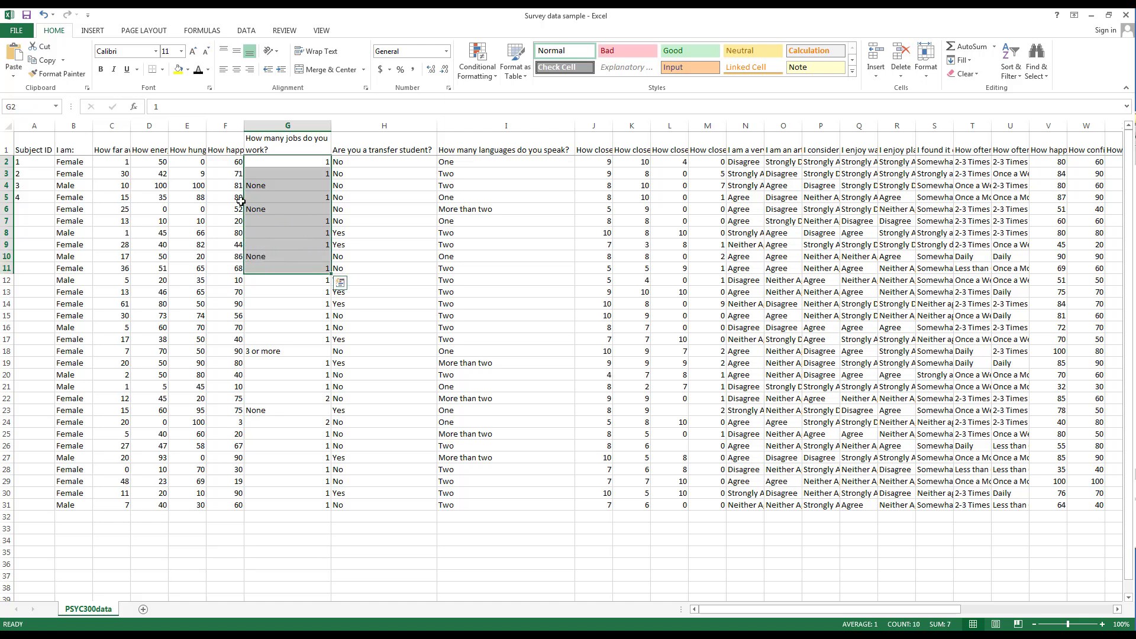
{"action": "left_click", "coordinate": [29, 164]}
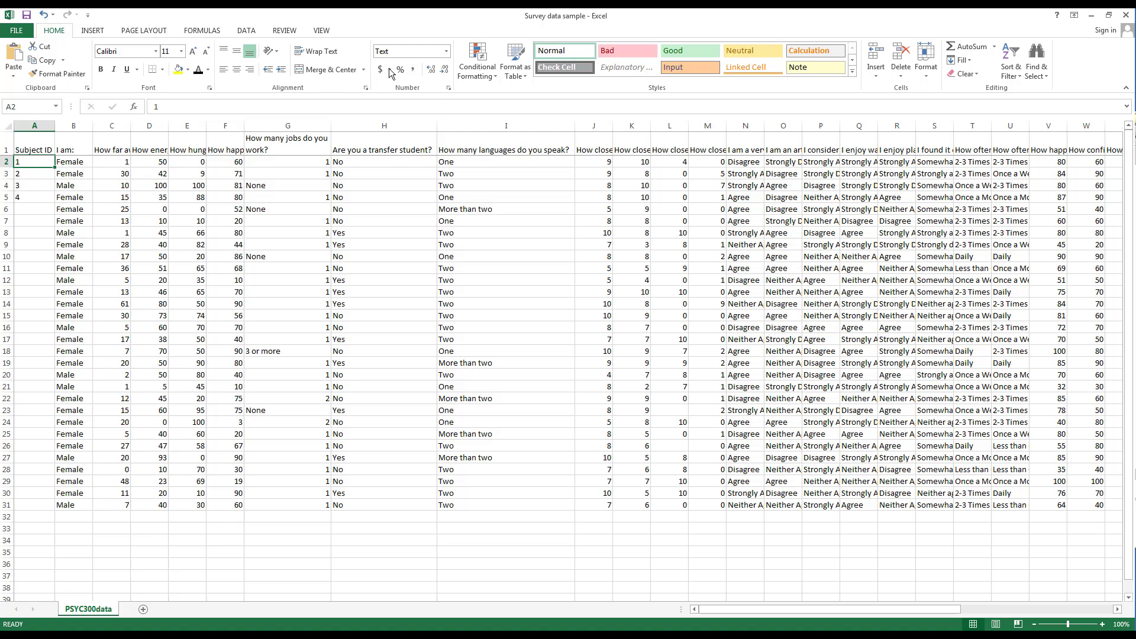
{"action": "left_click", "coordinate": [177, 110]}
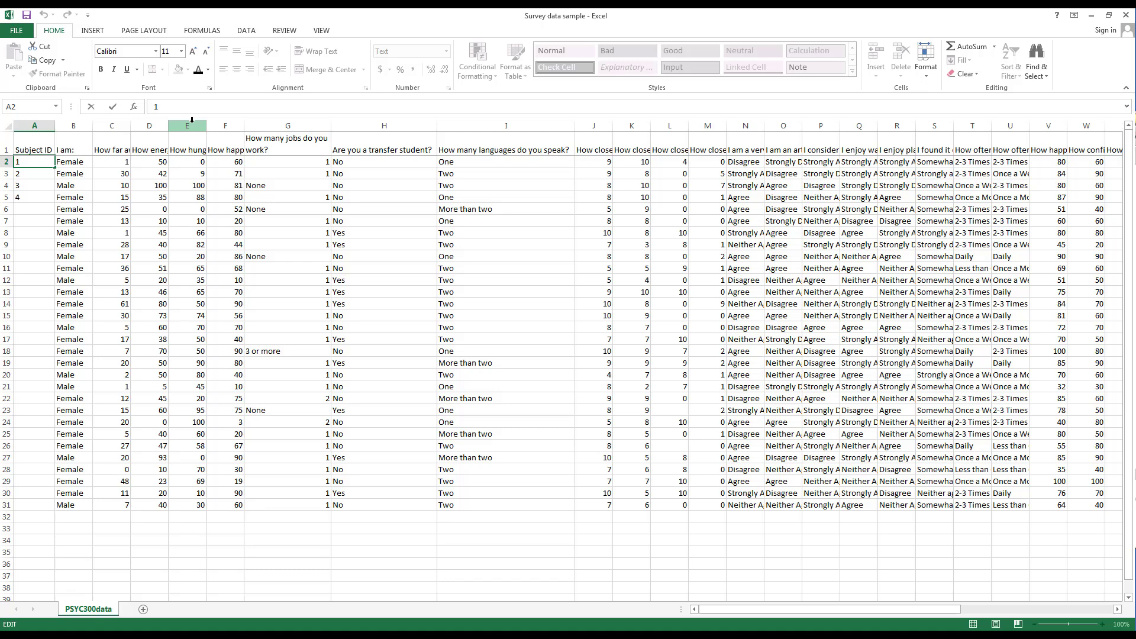
Prefix 00 to the IDs in A2, A3 and A4 to make 001, 002, 003
{"action": "type", "text": "00"}
{"action": "key", "text": "Return"}
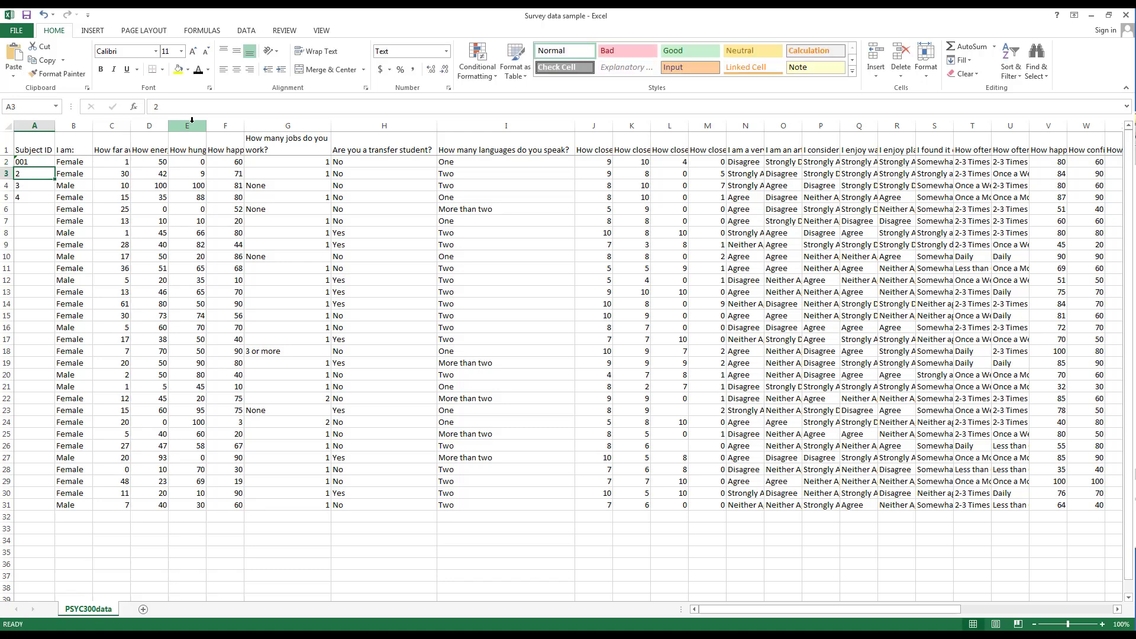
{"action": "left_click", "coordinate": [184, 110]}
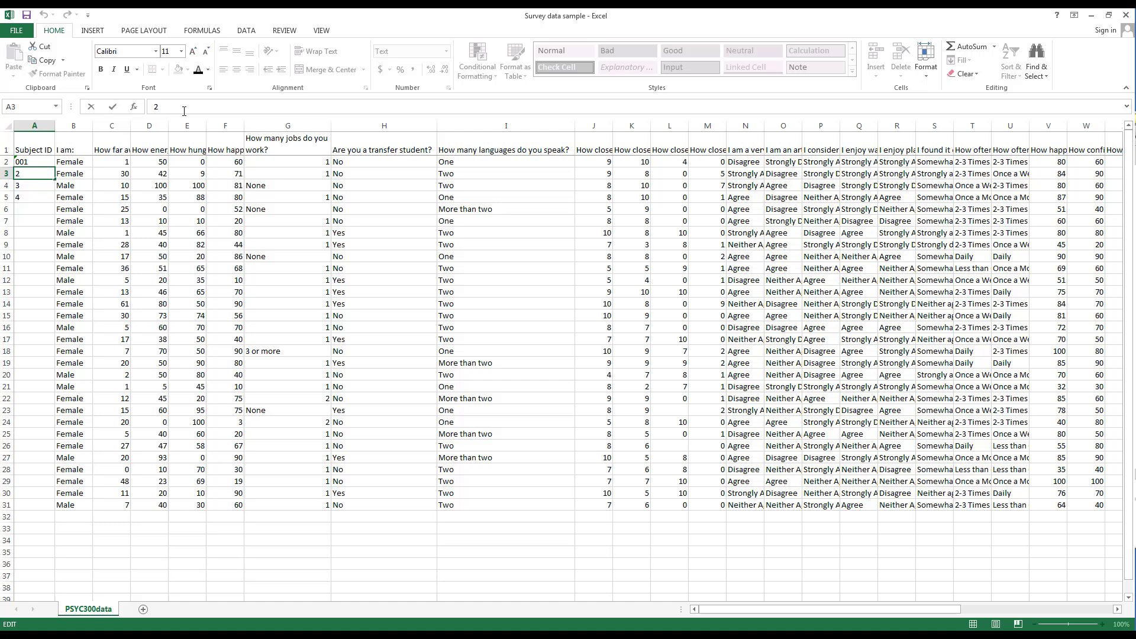
{"action": "type", "text": "00"}
{"action": "key", "text": "Return"}
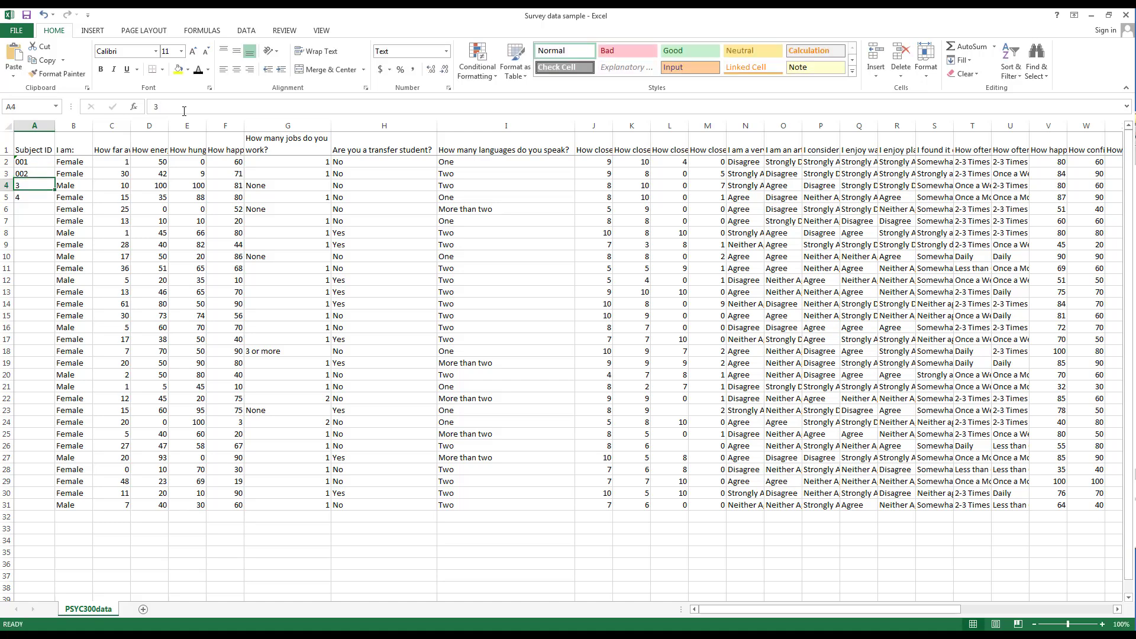
{"action": "left_click", "coordinate": [184, 111]}
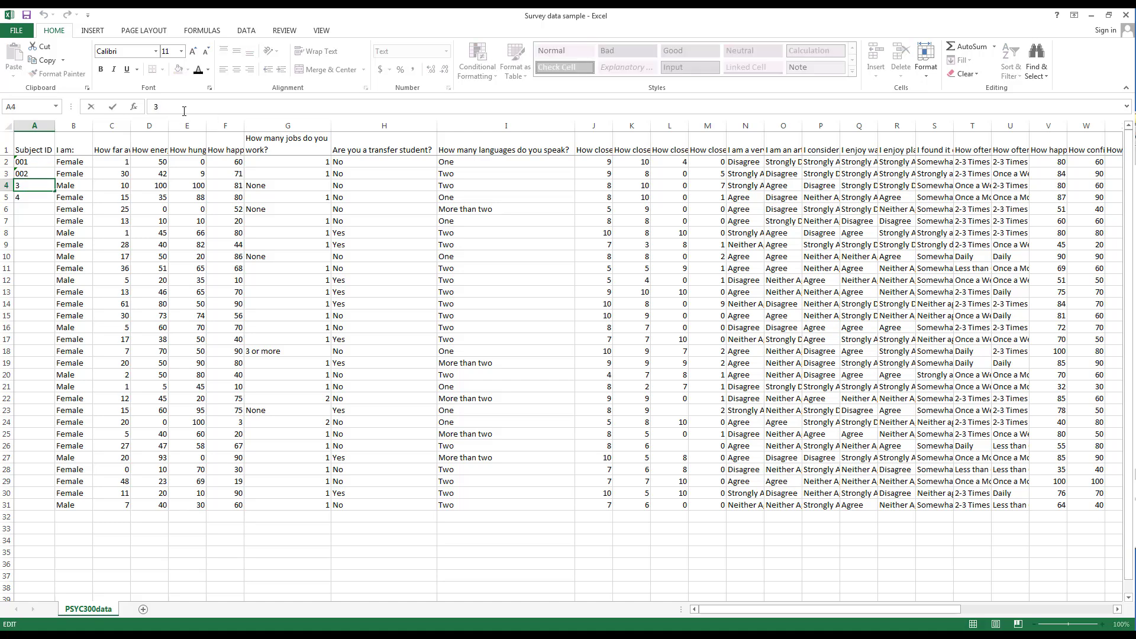
{"action": "type", "text": "00"}
{"action": "key", "text": "Return"}
{"action": "left_click", "coordinate": [27, 188]}
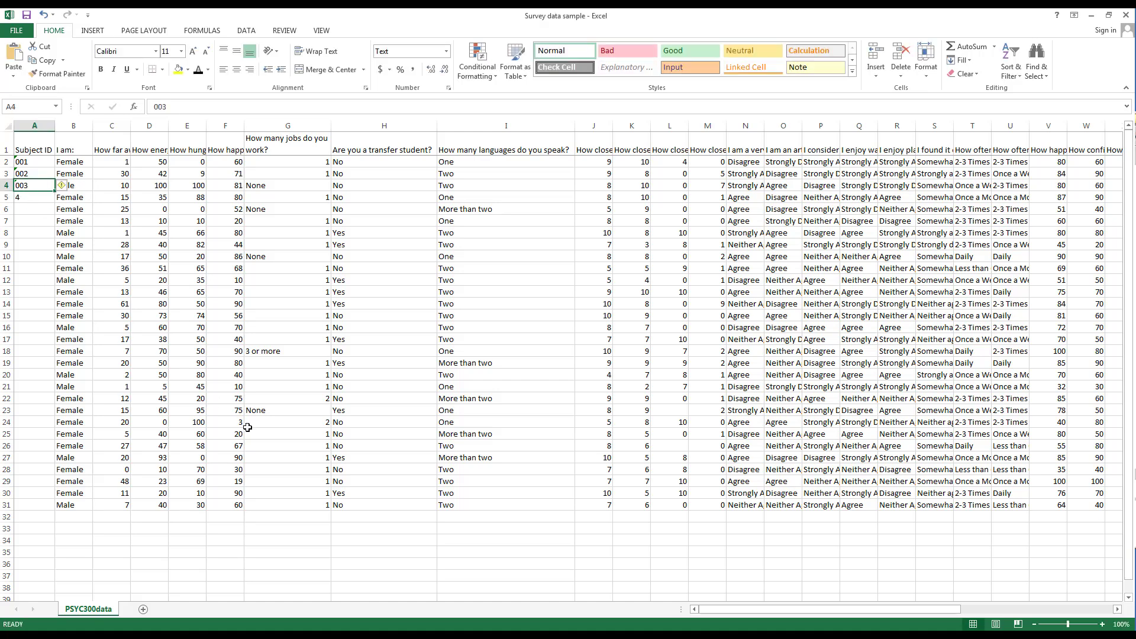
{"action": "key", "text": "Up"}
{"action": "key", "text": "Up"}
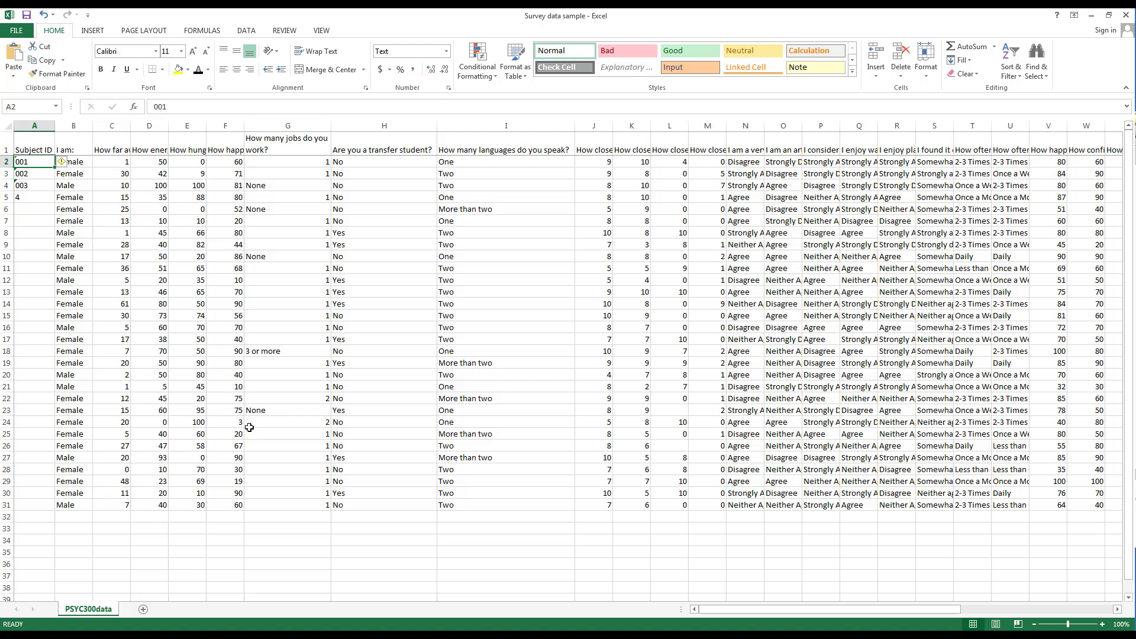
Ignore the number-stored-as-text error on cell A2
{"action": "mouse_move", "coordinate": [62, 168]}
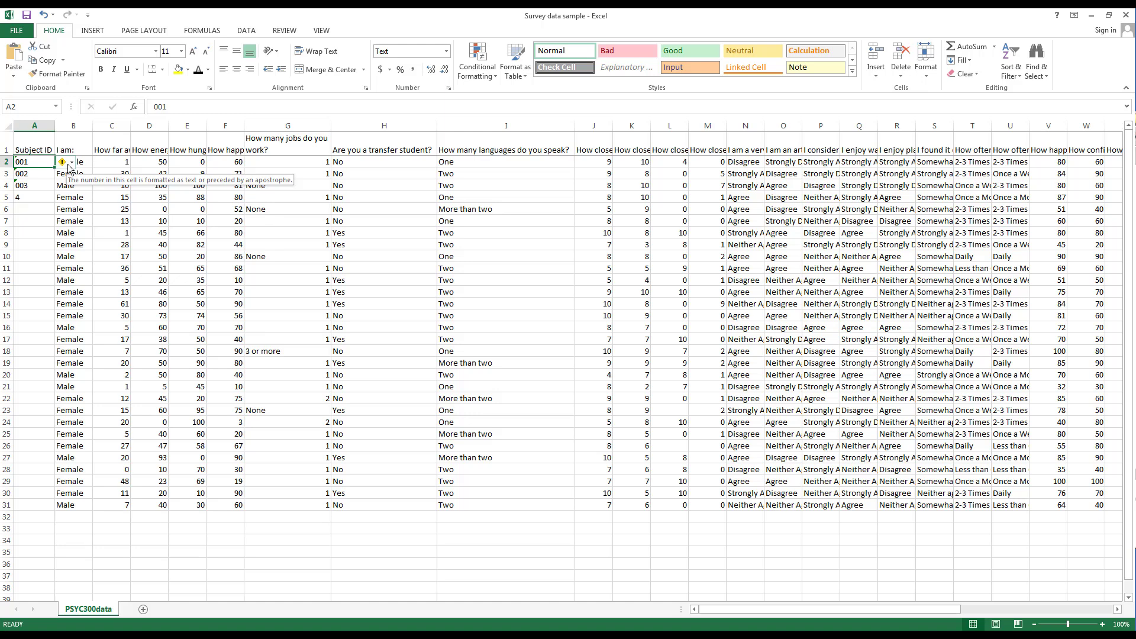
{"action": "left_click", "coordinate": [64, 166]}
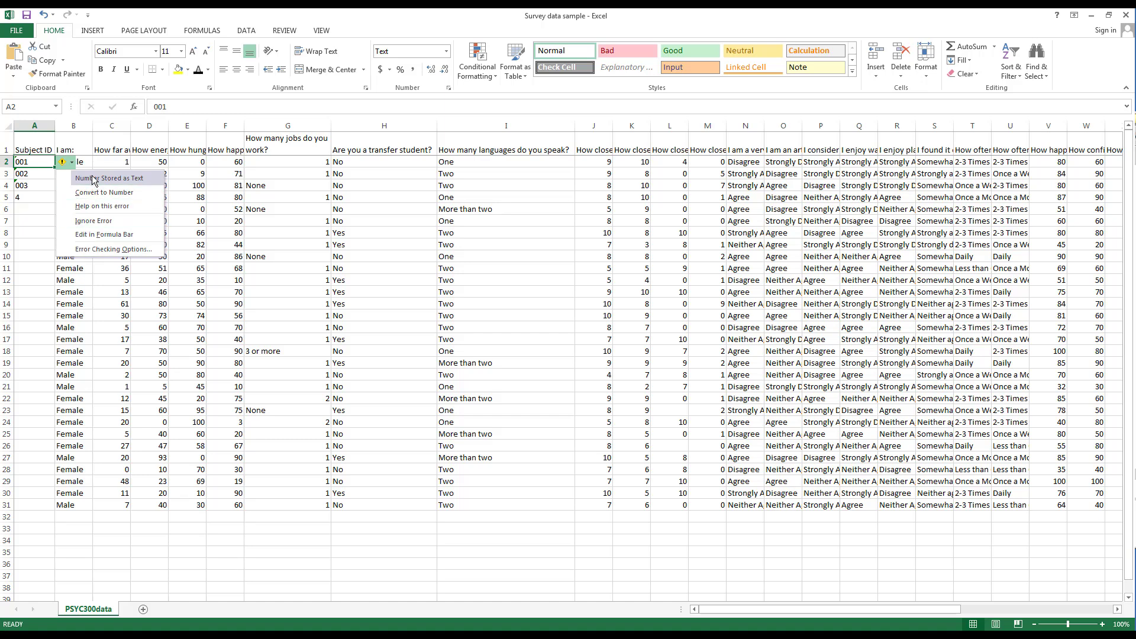
{"action": "left_click", "coordinate": [95, 222]}
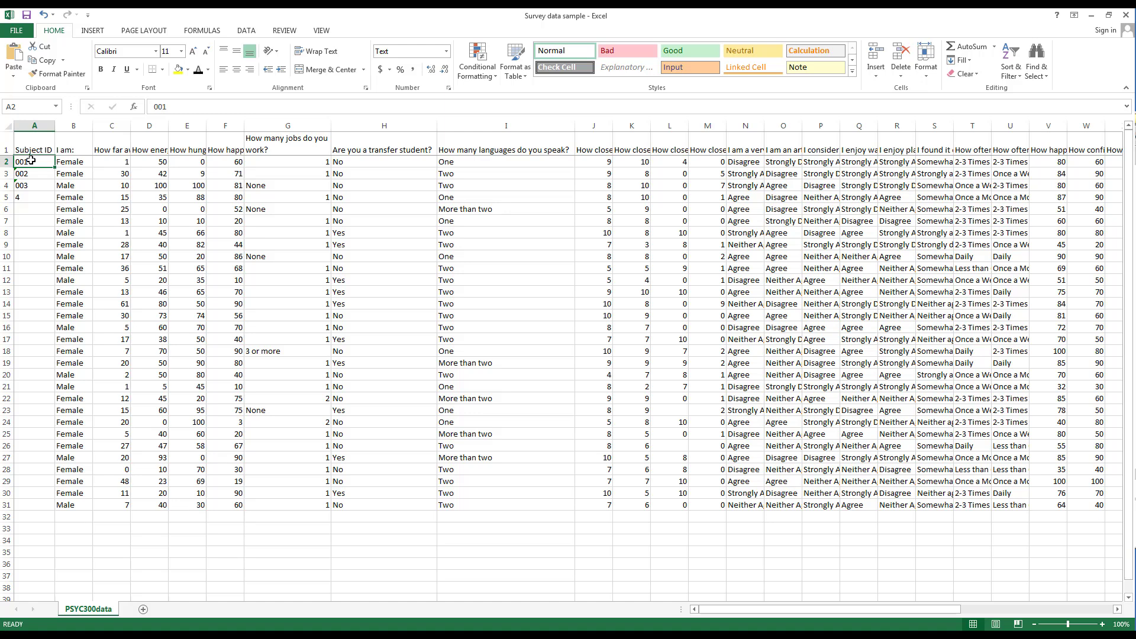
Check the IDs by moving between cells A2, A3 and A4
{"action": "left_click", "coordinate": [28, 175]}
{"action": "left_click", "coordinate": [27, 165]}
{"action": "left_click", "coordinate": [28, 175]}
{"action": "left_click", "coordinate": [33, 187]}
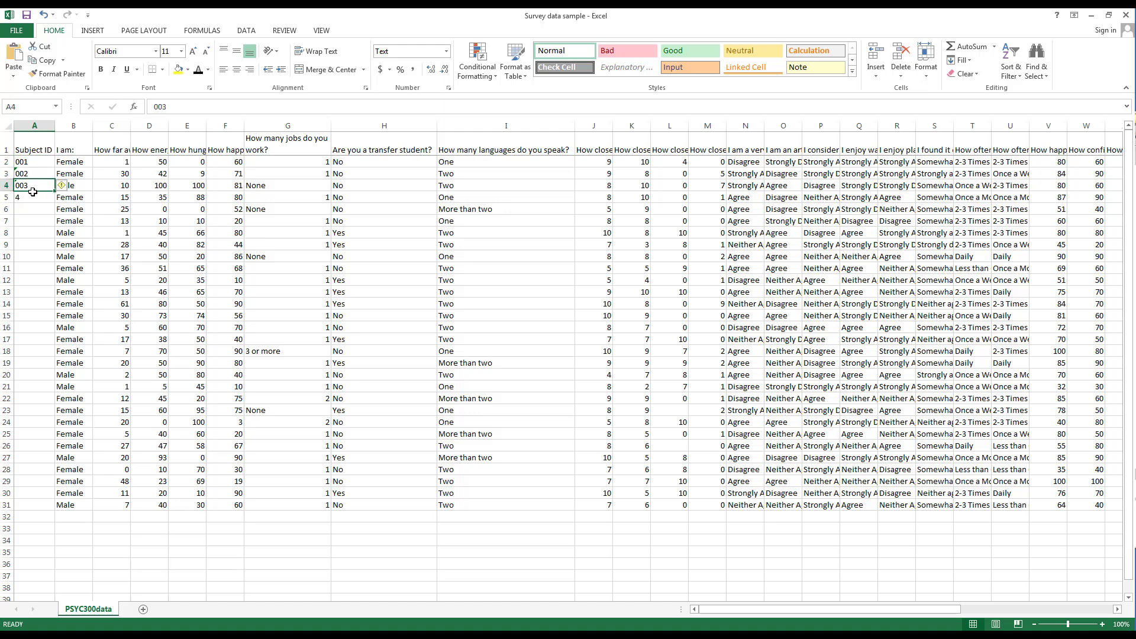
{"action": "left_click", "coordinate": [34, 173]}
{"action": "left_click", "coordinate": [34, 187]}
Fill the ID series from A2:A4 down to 030 in A31, then select F2:F31
{"action": "left_click_drag", "start_coordinate": [30, 164], "coordinate": [31, 186]}
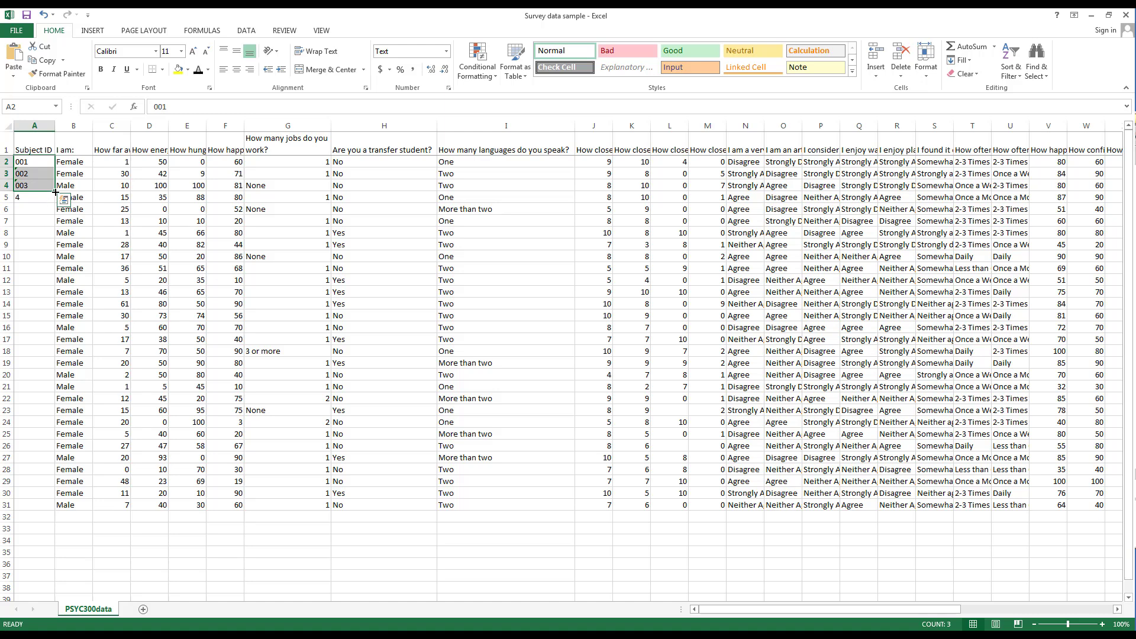
{"action": "left_click_drag", "start_coordinate": [56, 192], "coordinate": [56, 192]}
{"action": "left_click_drag", "start_coordinate": [57, 191], "coordinate": [17, 508]}
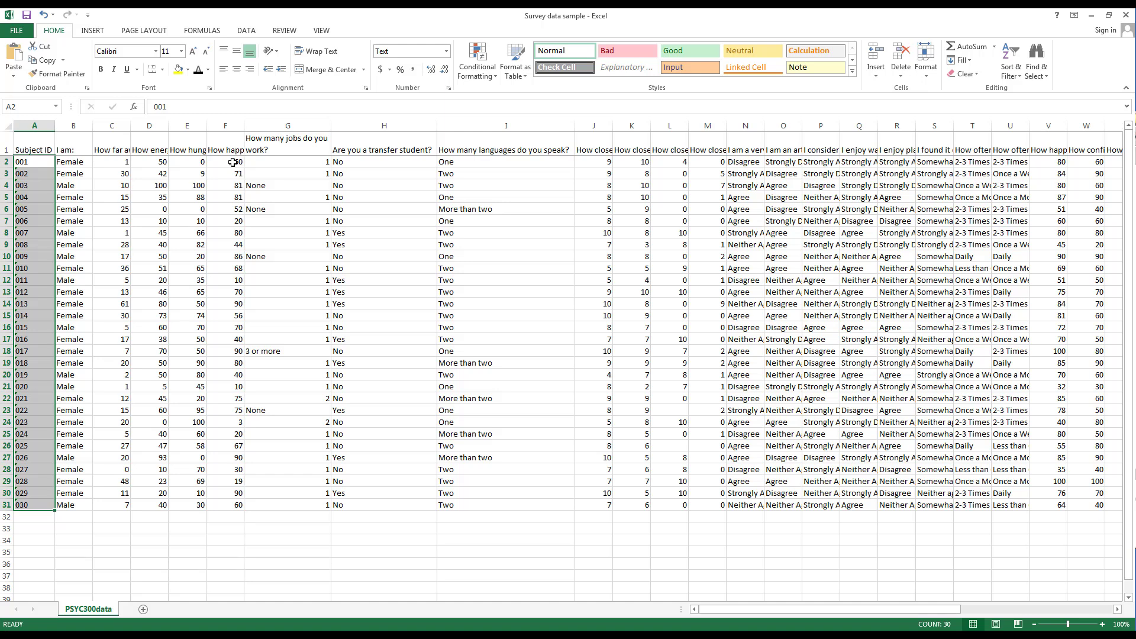
{"action": "left_click_drag", "start_coordinate": [233, 162], "coordinate": [228, 506]}
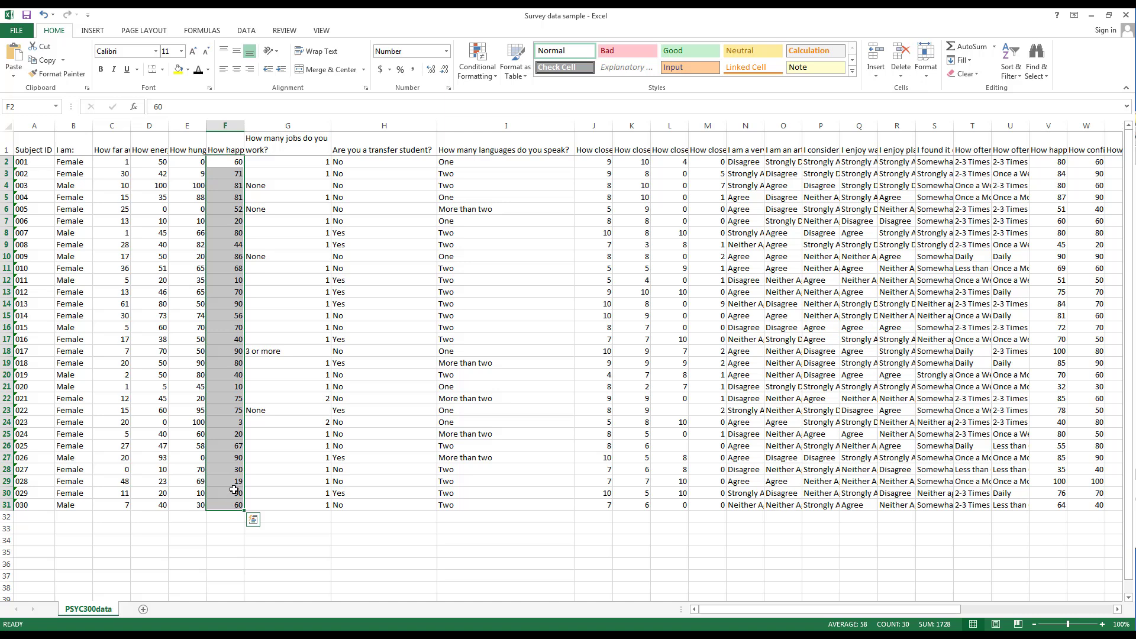
{"action": "left_click", "coordinate": [431, 70]}
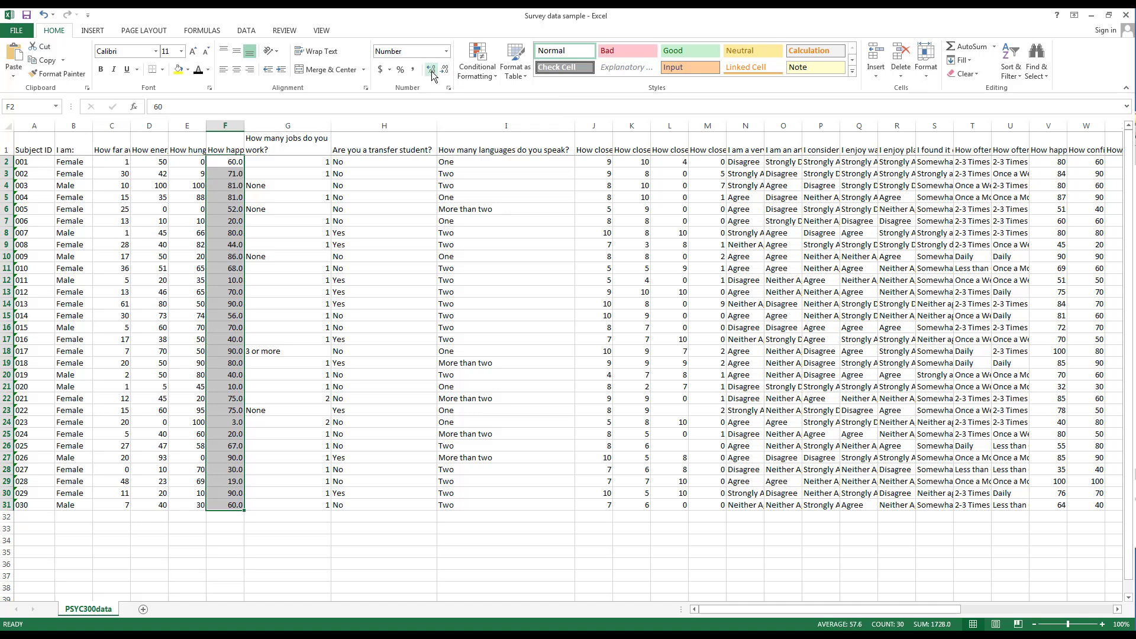
{"action": "left_click", "coordinate": [431, 70]}
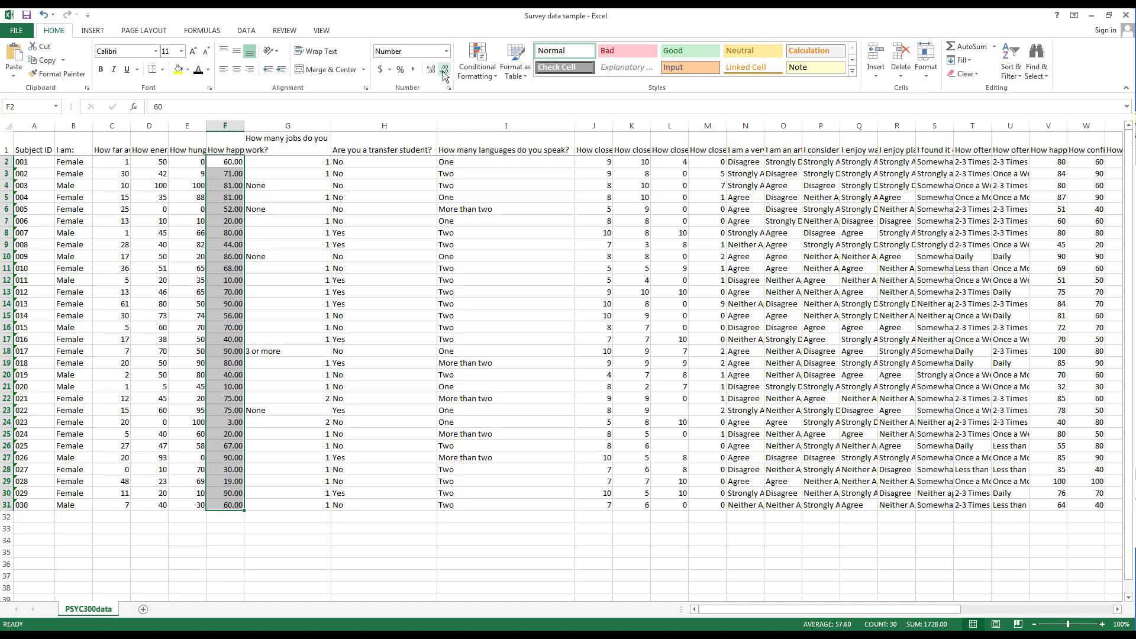
{"action": "left_click", "coordinate": [443, 71]}
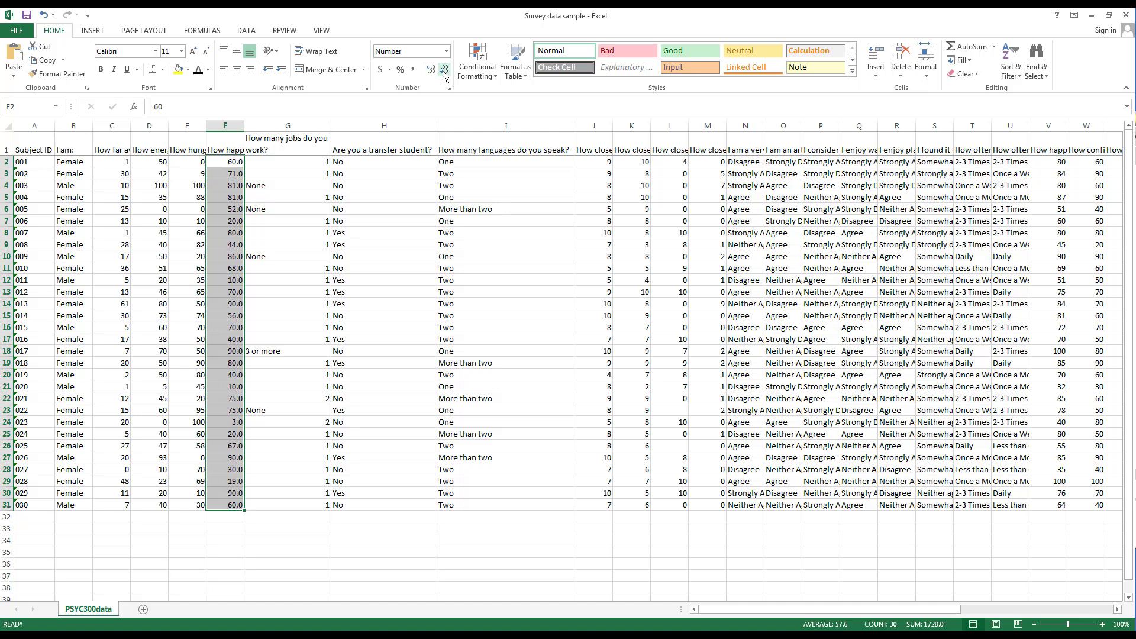
{"action": "left_click", "coordinate": [444, 71]}
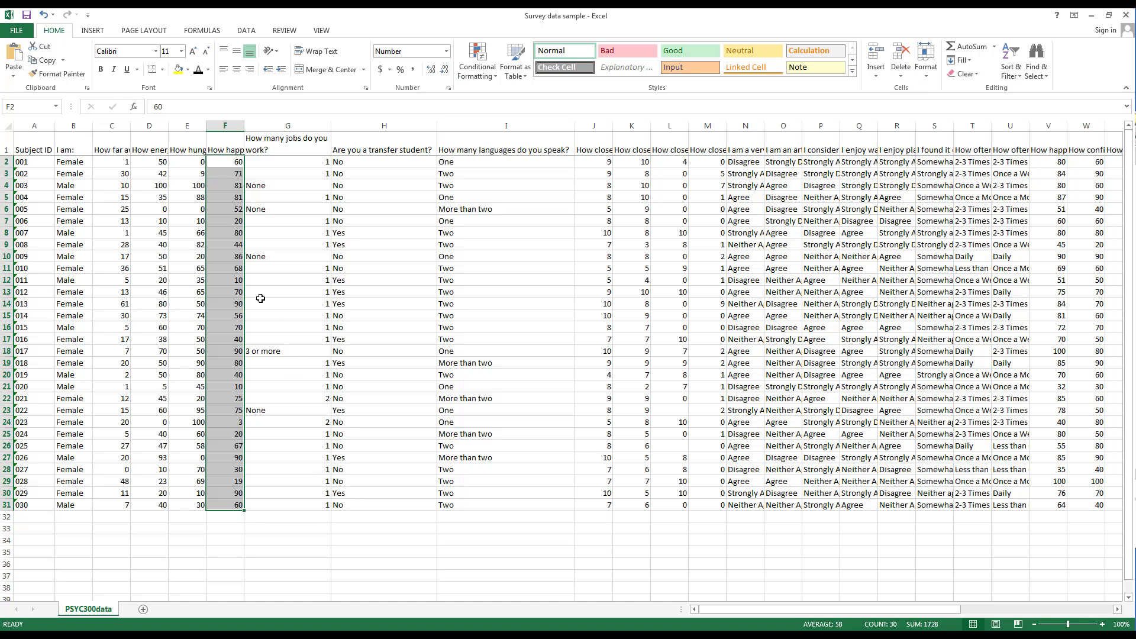
Change F2 from 60 to 60.158 by appending .158
{"action": "left_click", "coordinate": [232, 165]}
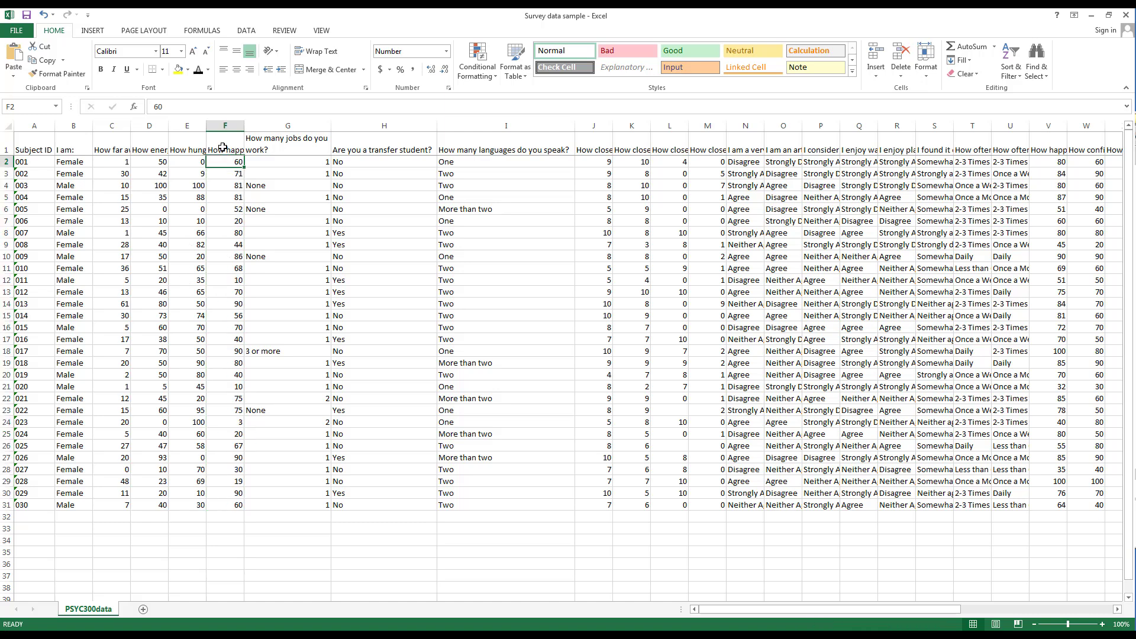
{"action": "left_click", "coordinate": [430, 70]}
{"action": "left_click", "coordinate": [430, 70]}
{"action": "left_click", "coordinate": [430, 70]}
{"action": "left_click", "coordinate": [258, 107]}
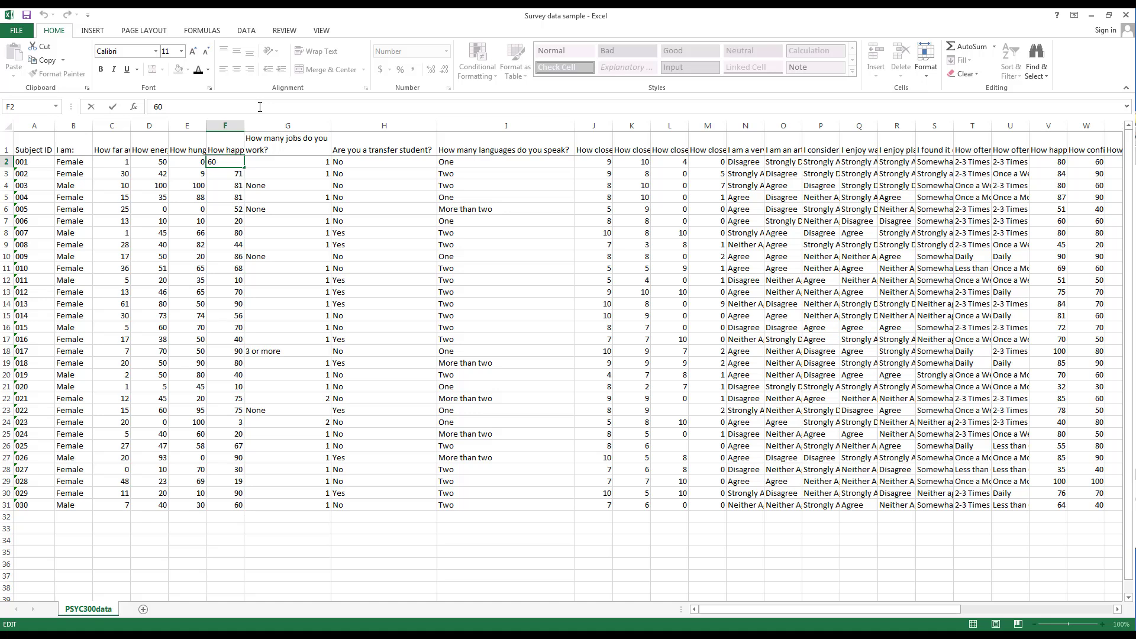
{"action": "type", "text": ".158"}
{"action": "key", "text": "Return"}
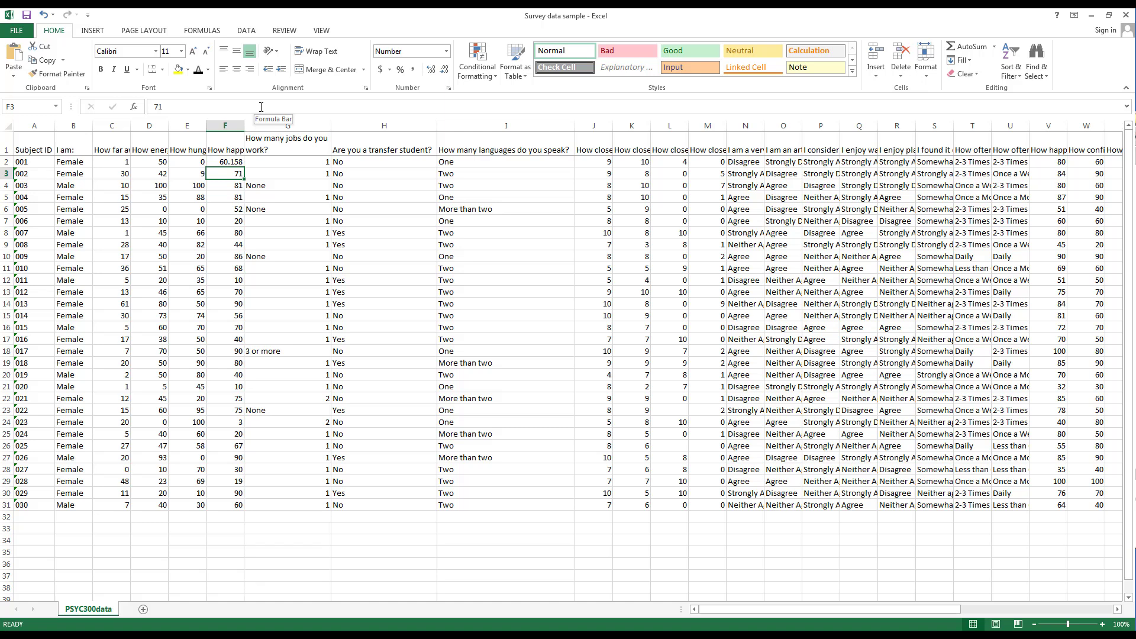
{"action": "key", "text": "Up"}
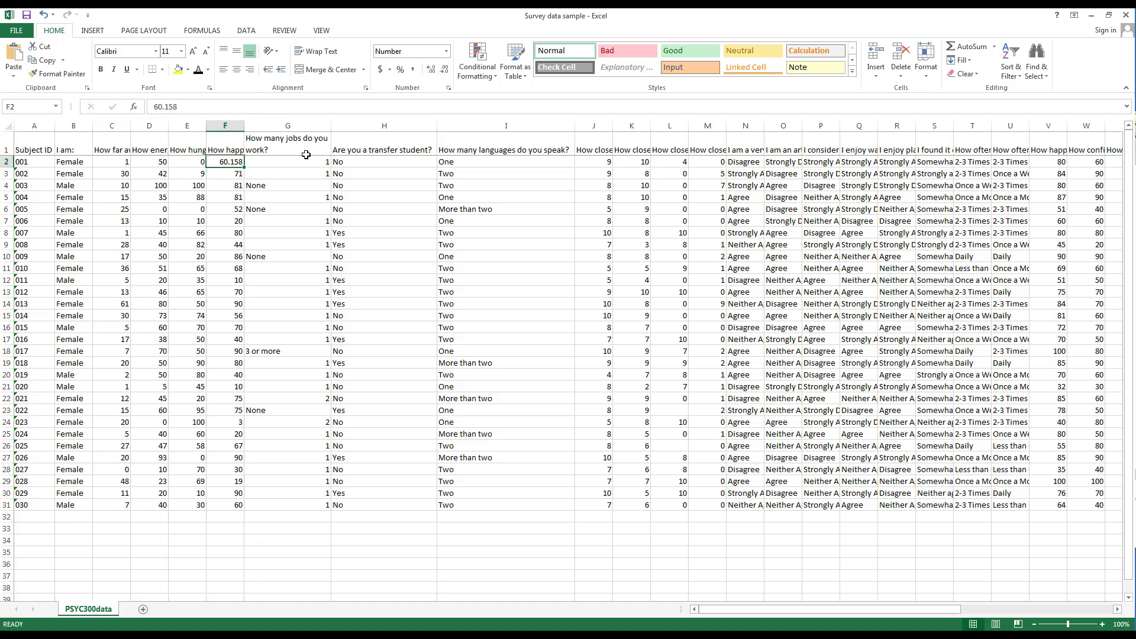
Show F2 as 60.16 while keeping 60.158 stored, then advance to the Cell Addresses slide
{"action": "left_click", "coordinate": [444, 70]}
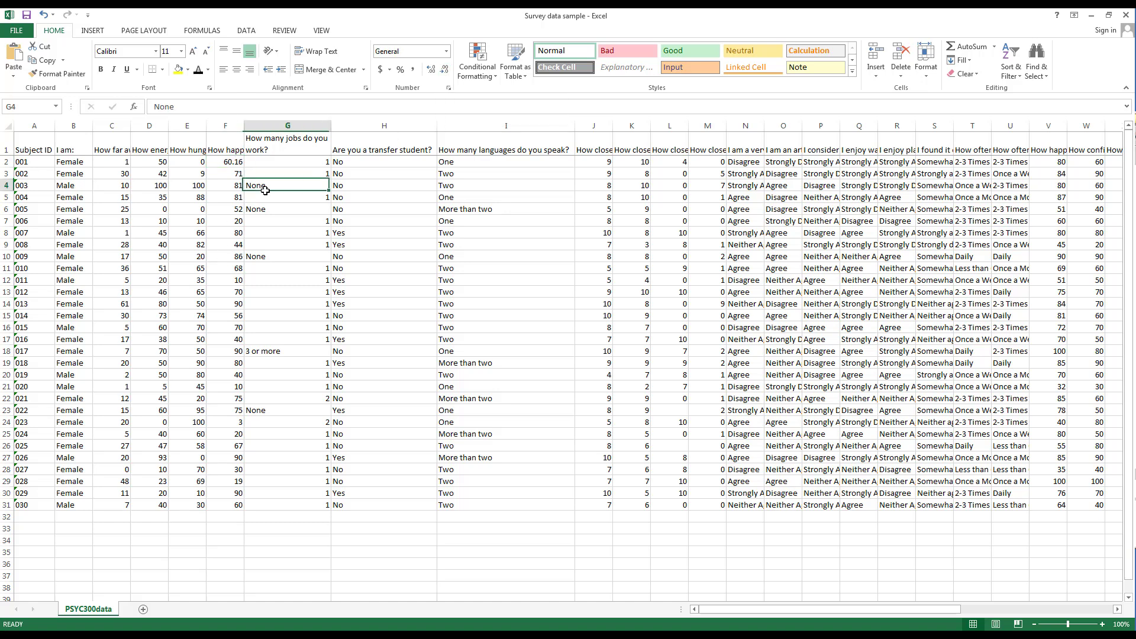
{"action": "left_click", "coordinate": [181, 108]}
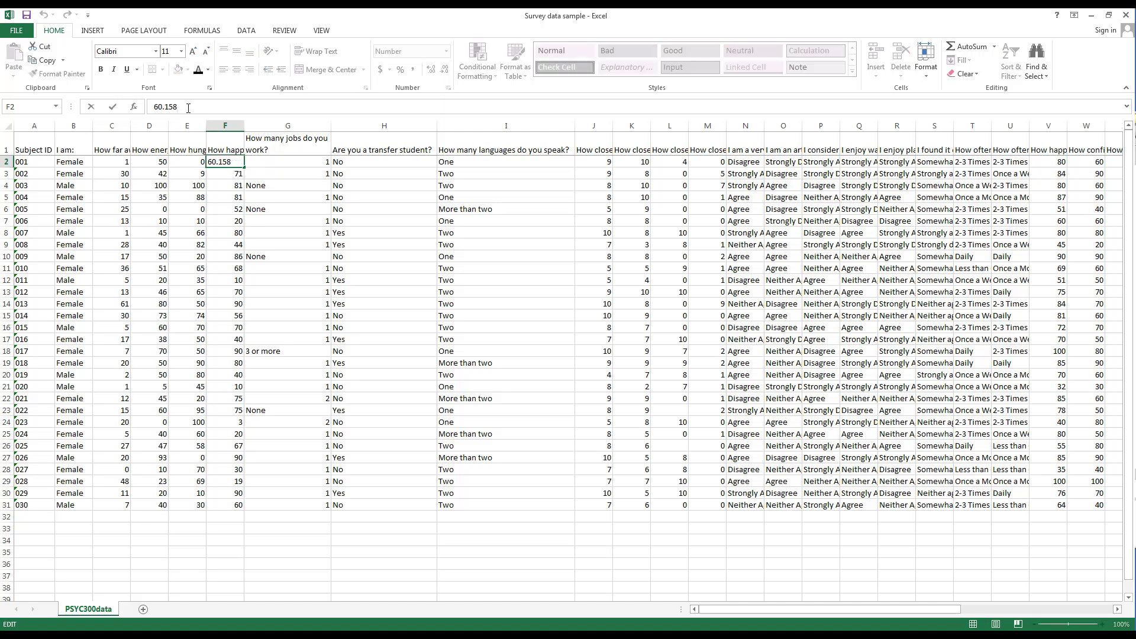
{"action": "left_click_drag", "start_coordinate": [179, 108], "coordinate": [151, 108]}
{"action": "left_click", "coordinate": [223, 162]}
{"action": "key", "text": "Escape"}
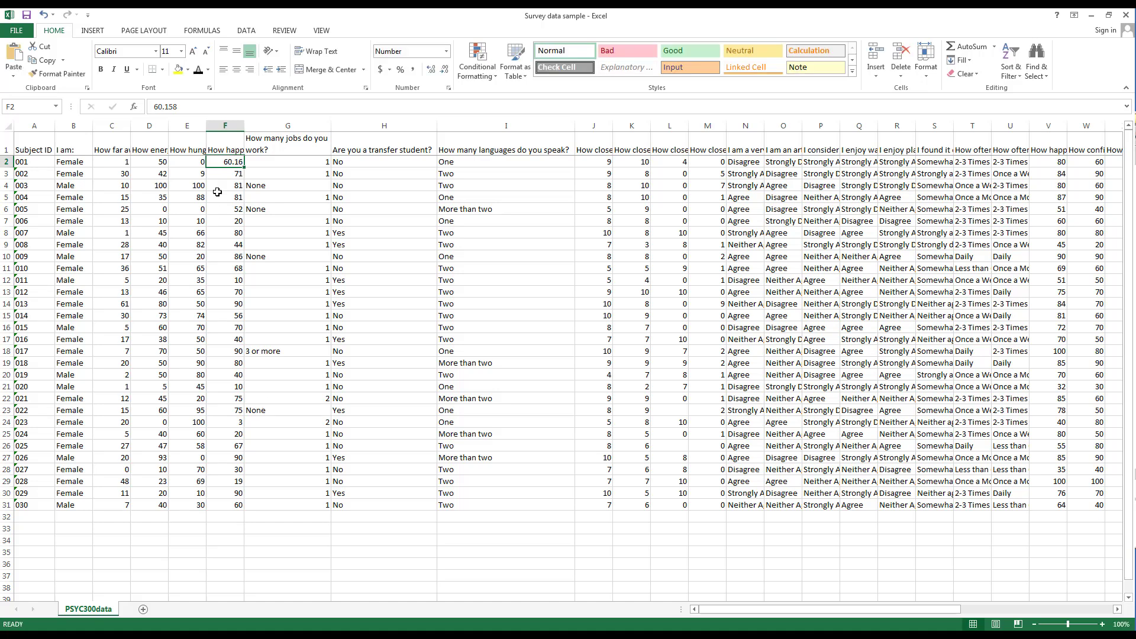
{"action": "left_click", "coordinate": [444, 70]}
{"action": "left_click", "coordinate": [445, 71]}
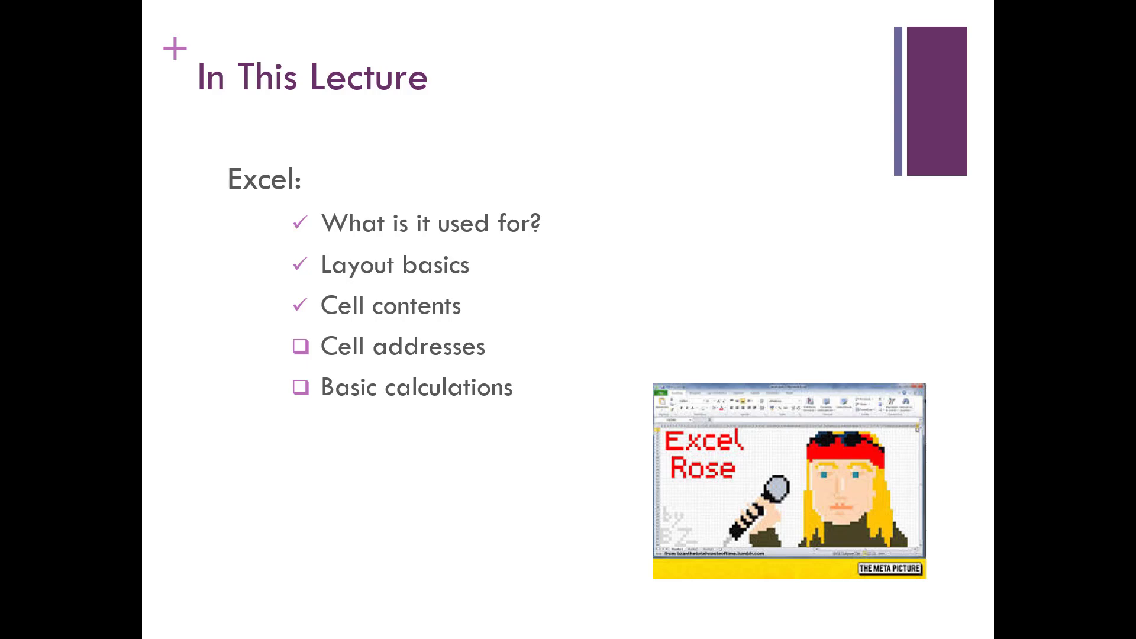
{"action": "key", "text": "Right"}
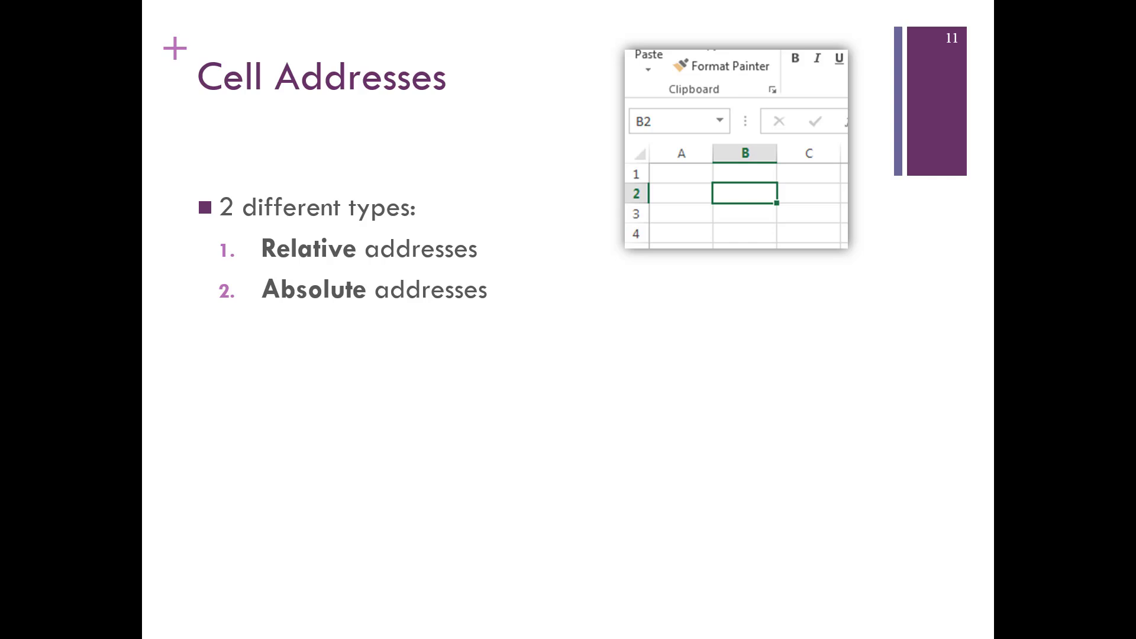
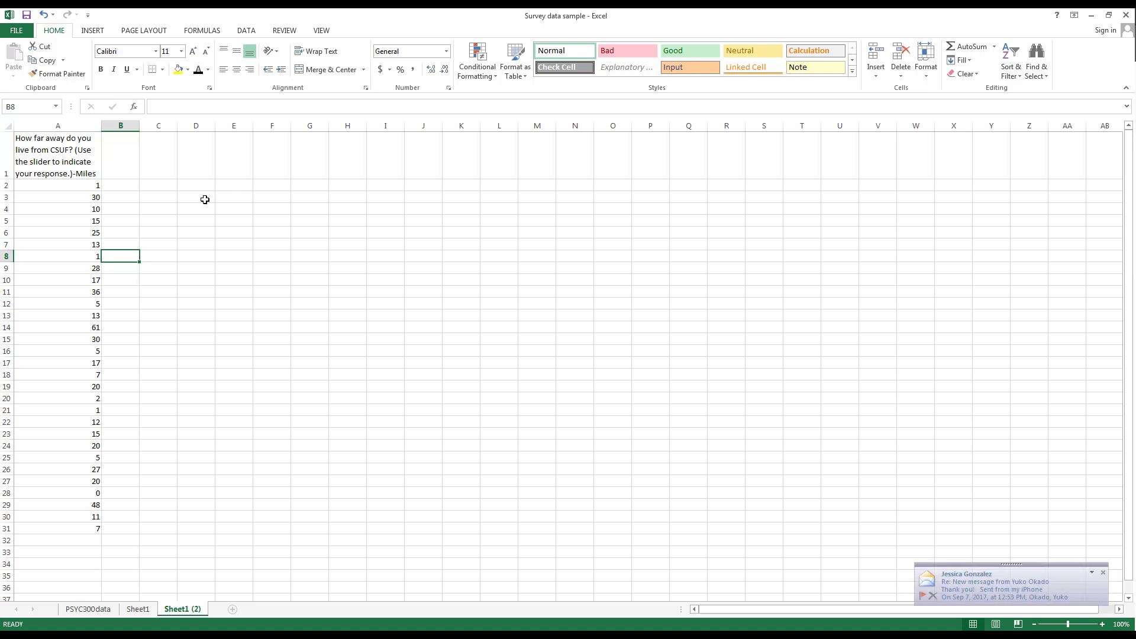
Label C2 'Average' and enter =AVERAGE(A2:A31) in D2, giving 16.73333
{"action": "left_click", "coordinate": [169, 189]}
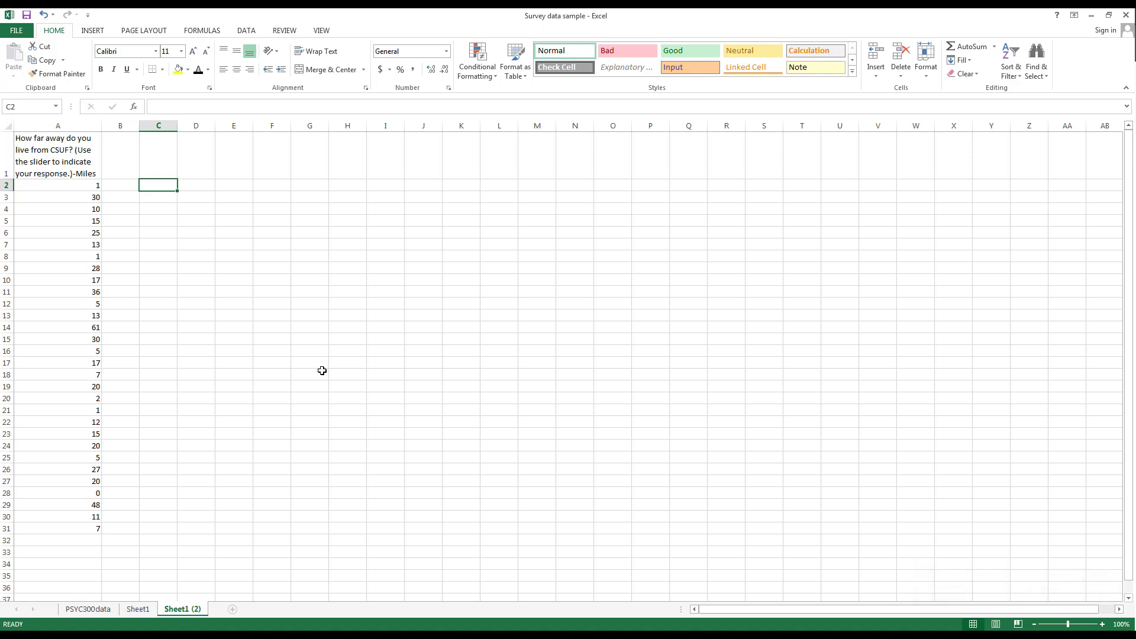
{"action": "type", "text": "Average"}
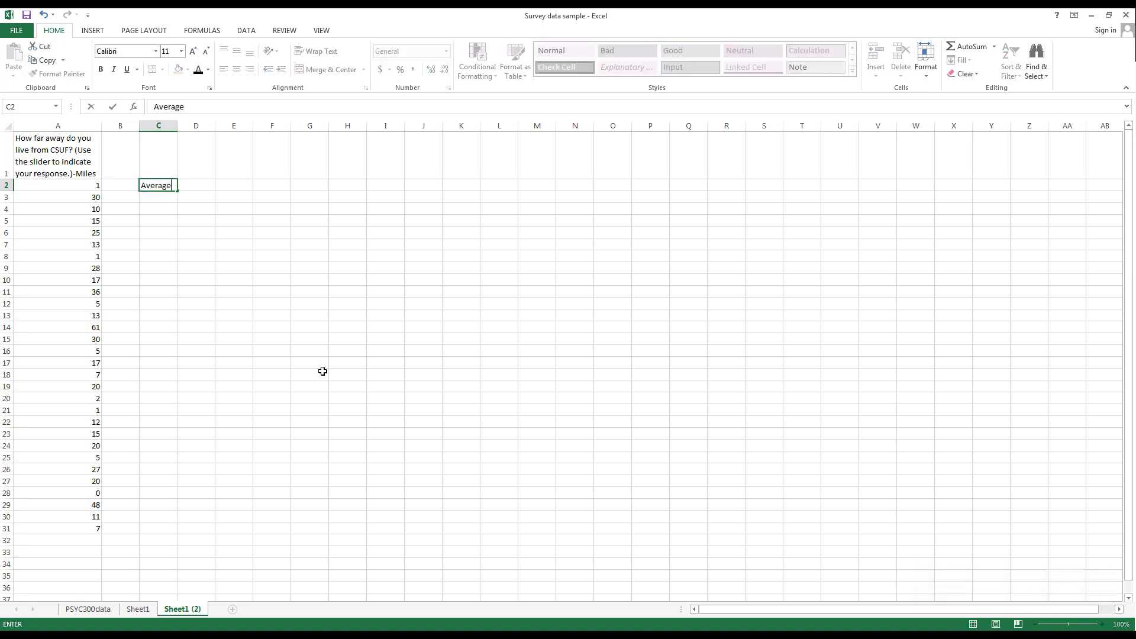
{"action": "key", "text": "Tab"}
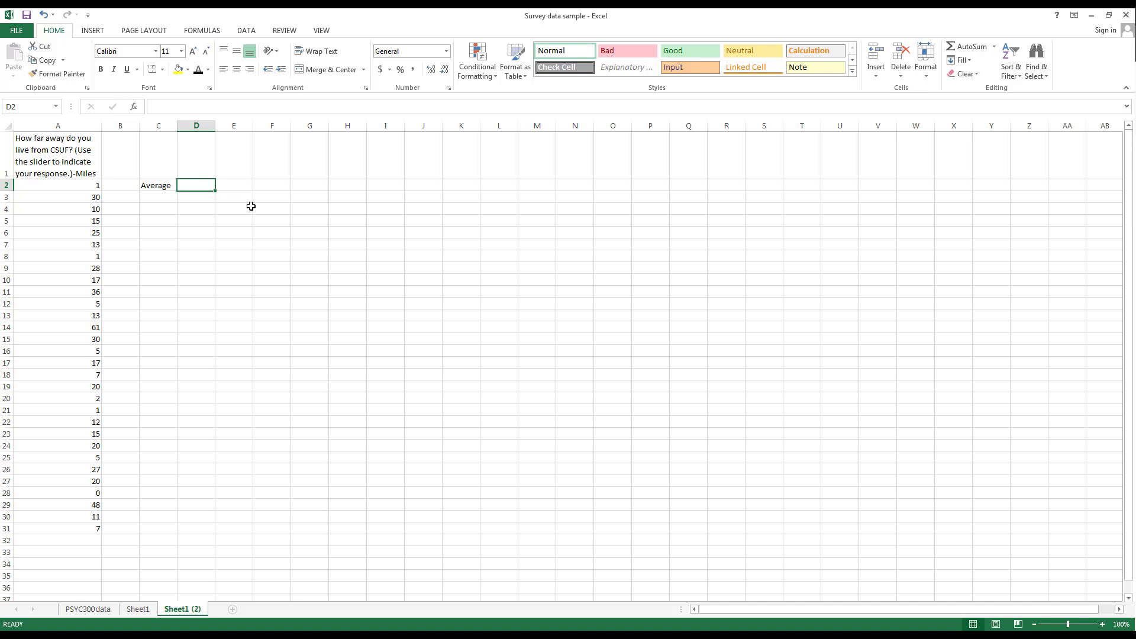
{"action": "type", "text": "="}
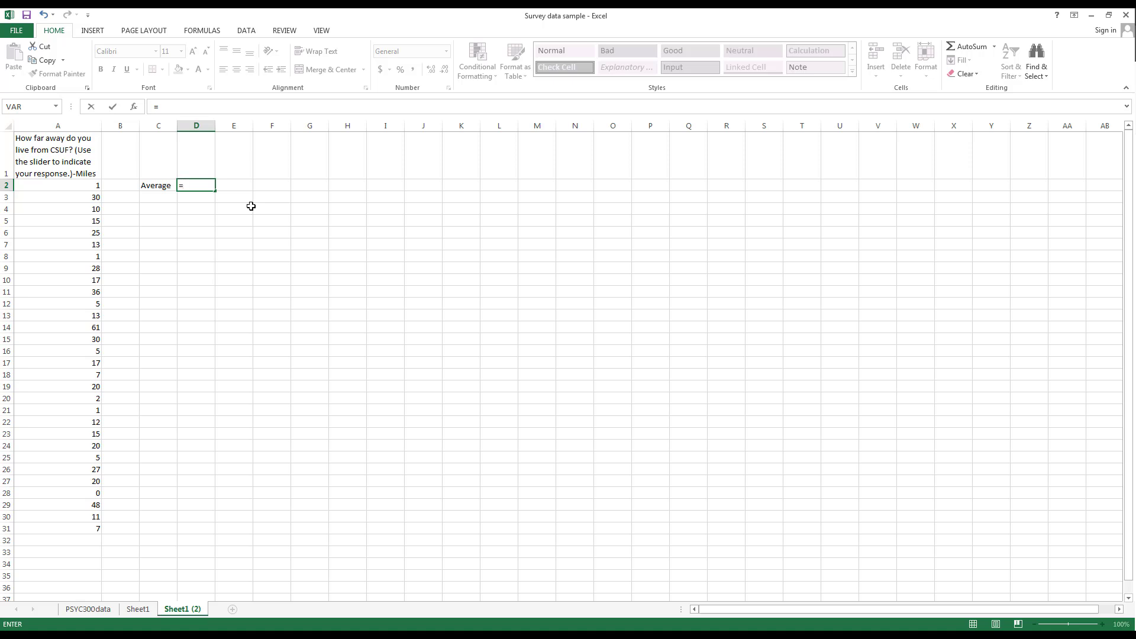
{"action": "type", "text": "AVERAGE("}
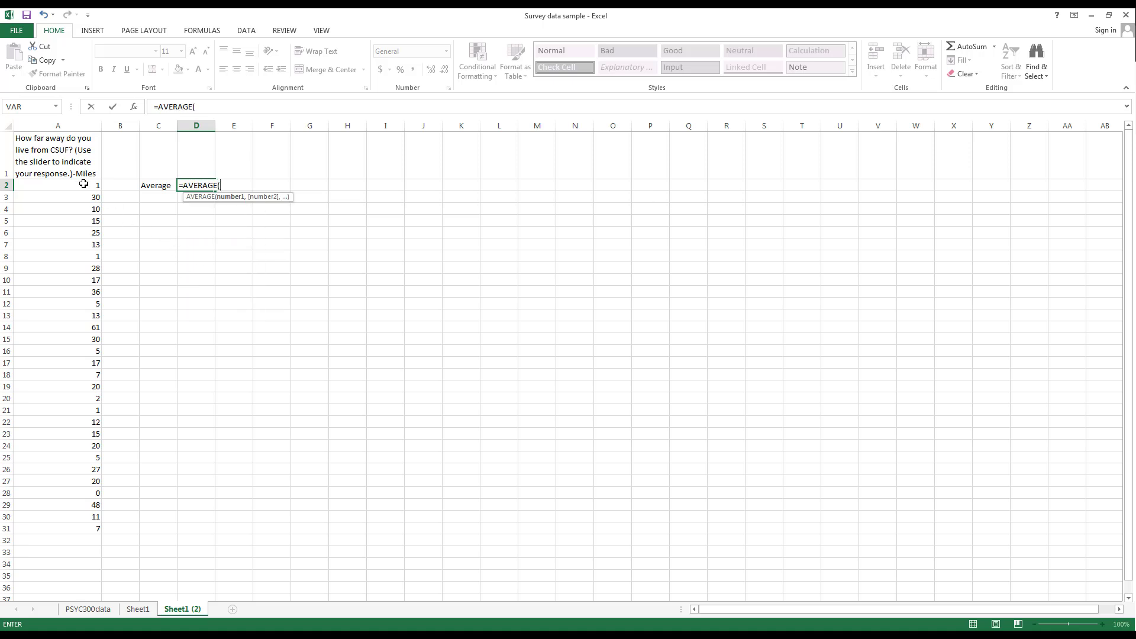
{"action": "left_click_drag", "start_coordinate": [84, 184], "coordinate": [81, 526]}
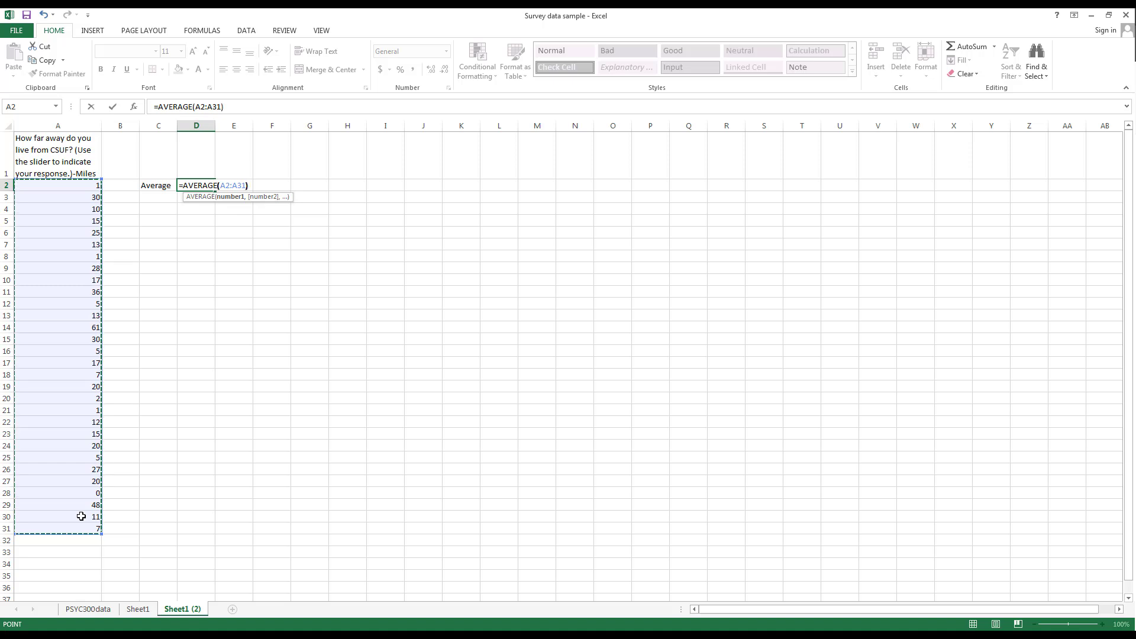
{"action": "type", "text": ")"}
{"action": "key", "text": "Return"}
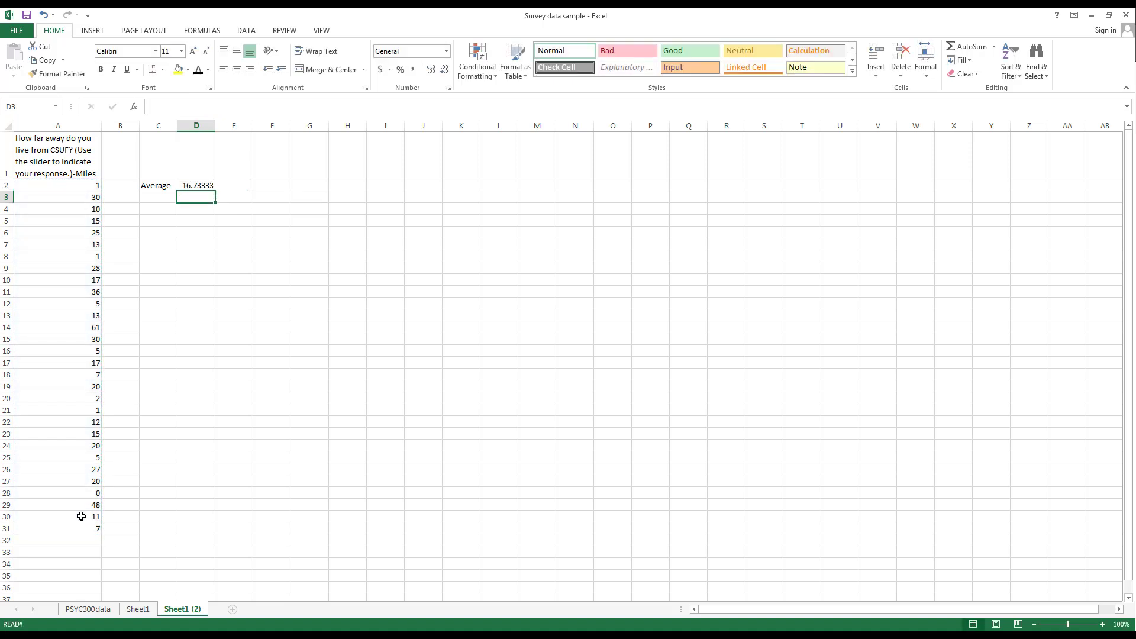
{"action": "key", "text": "Up"}
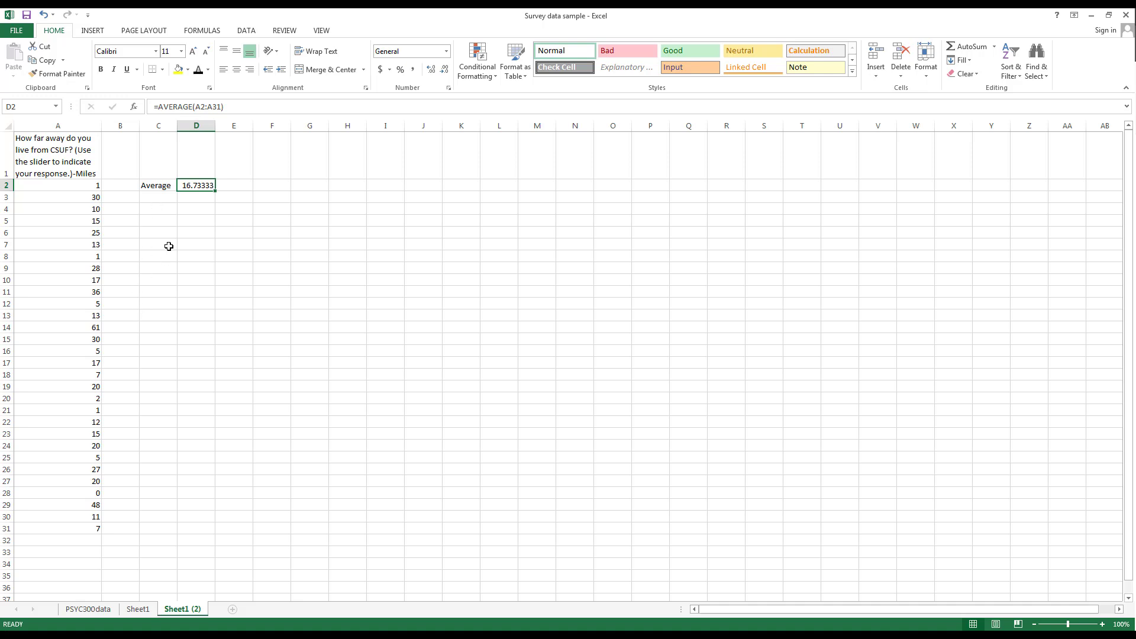
{"action": "left_click", "coordinate": [280, 172]}
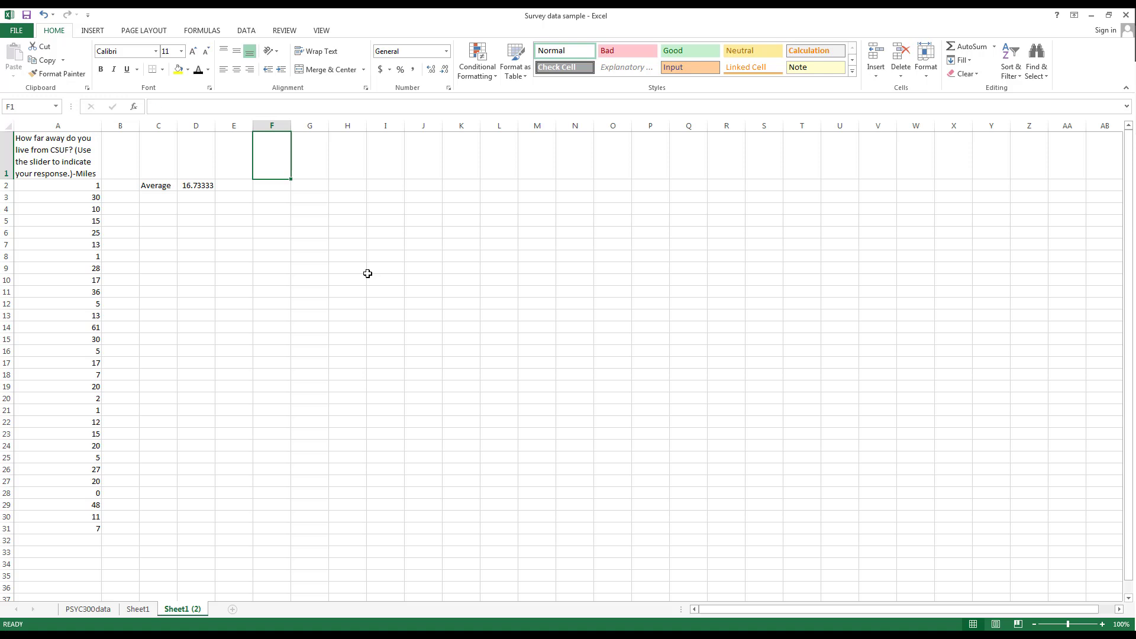
{"action": "type", "text": "Deviation"}
{"action": "key", "text": "Return"}
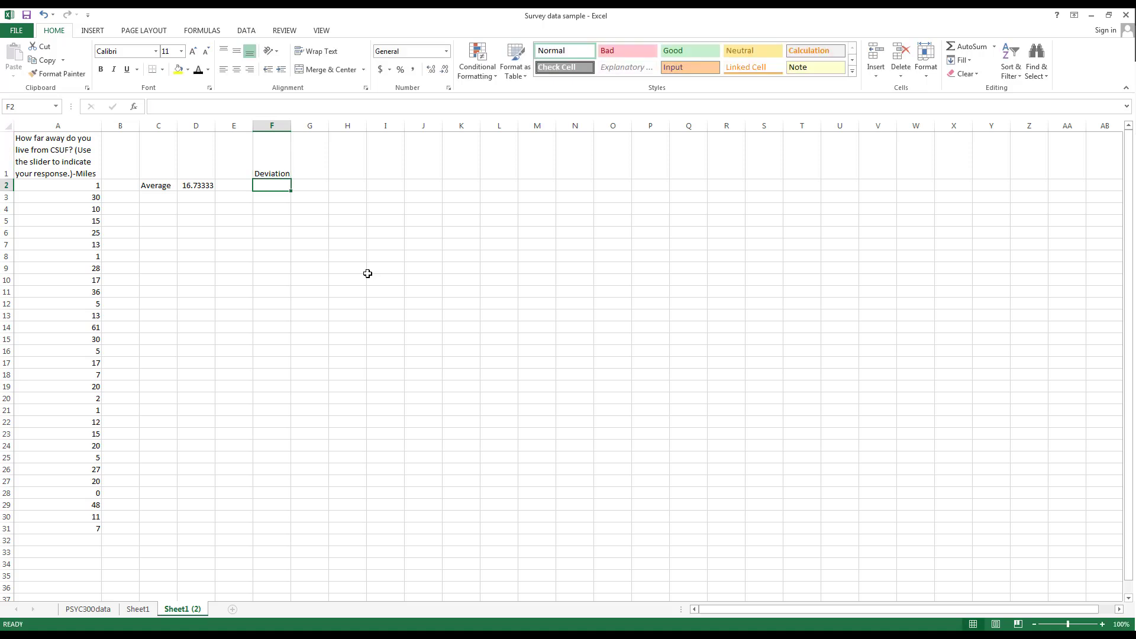
{"action": "left_click", "coordinate": [201, 184]}
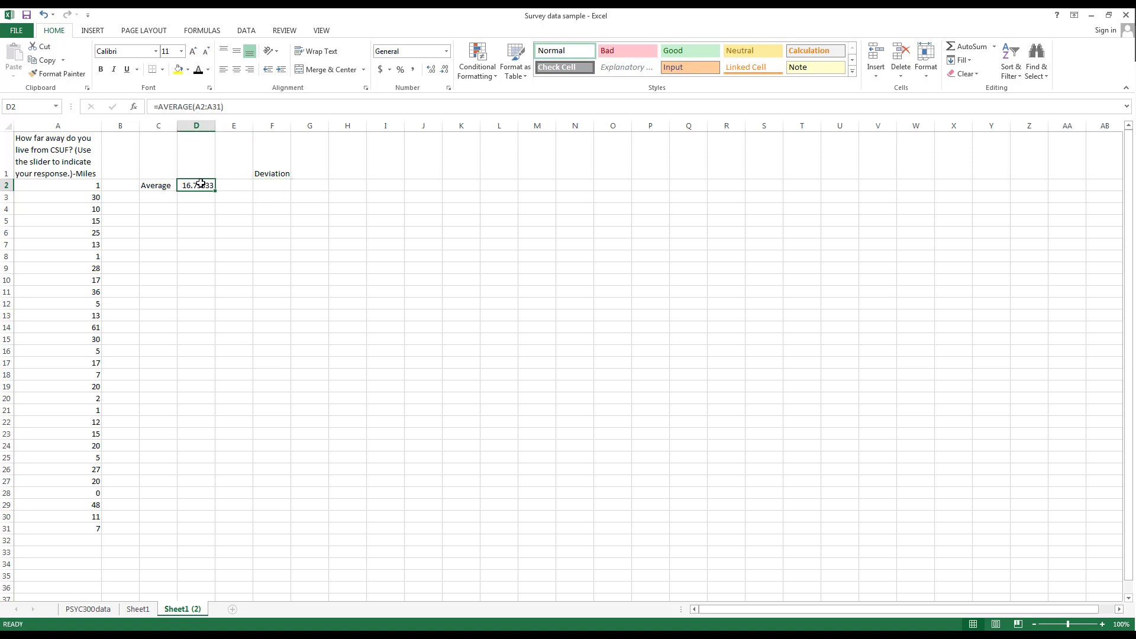
{"action": "left_click", "coordinate": [282, 188]}
{"action": "type", "text": "="}
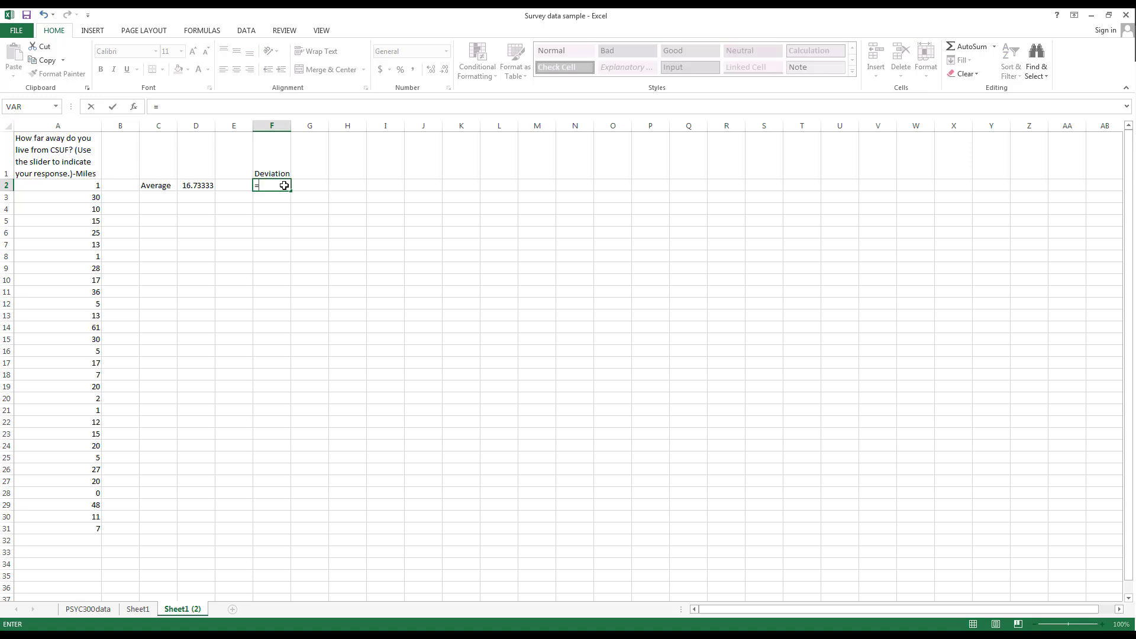
{"action": "left_click", "coordinate": [203, 186]}
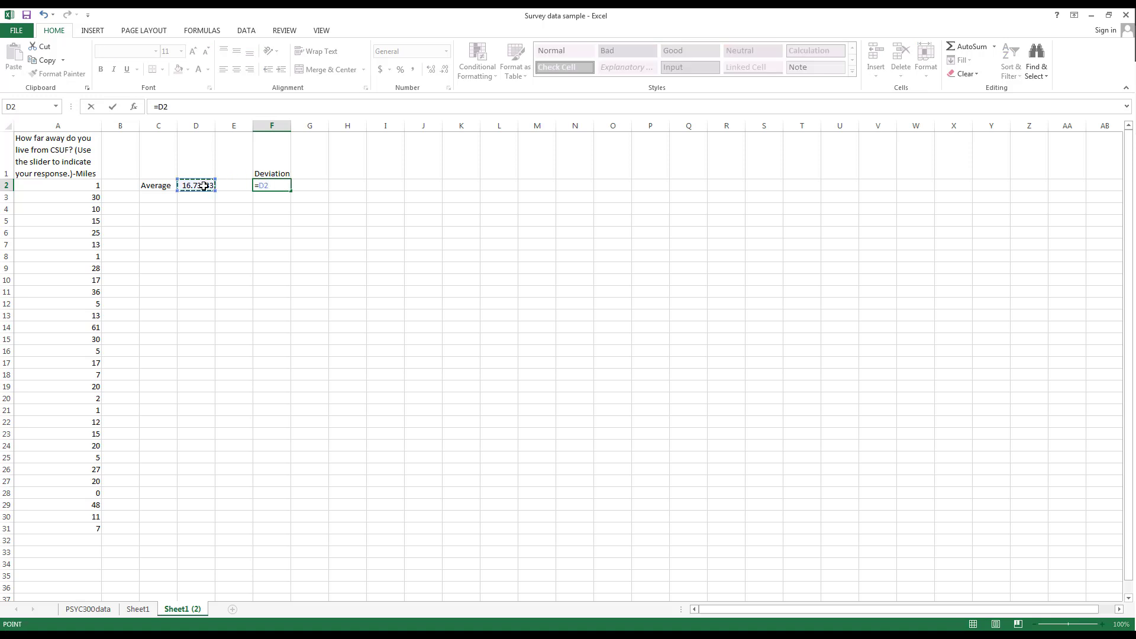
{"action": "key", "text": "F4"}
{"action": "type", "text": "-"}
{"action": "left_click", "coordinate": [92, 186]}
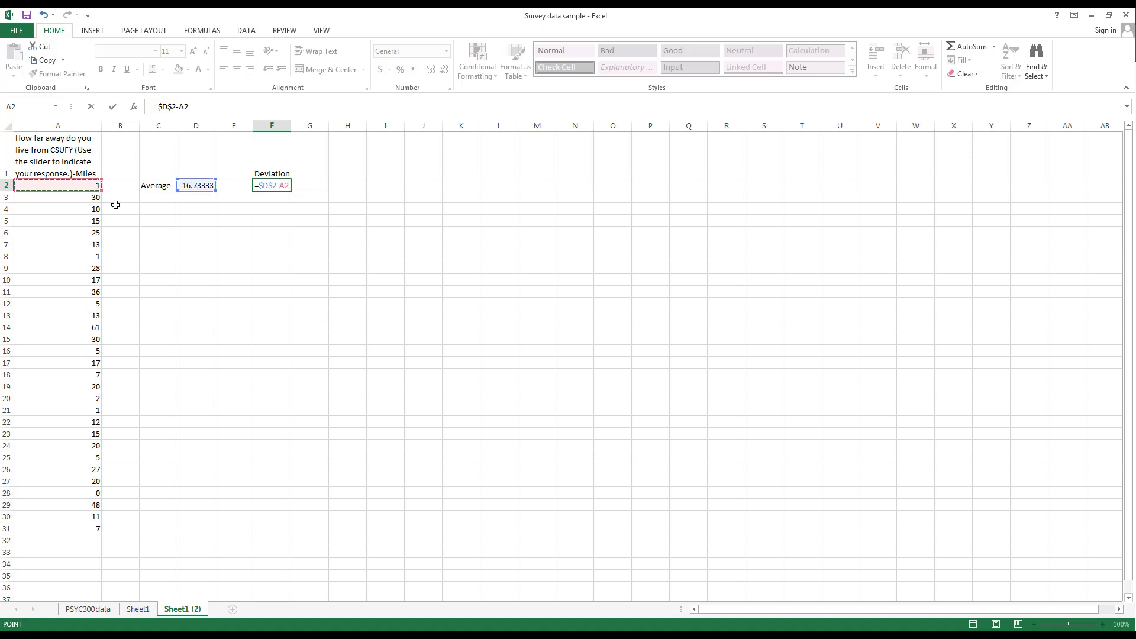
{"action": "key", "text": "Return"}
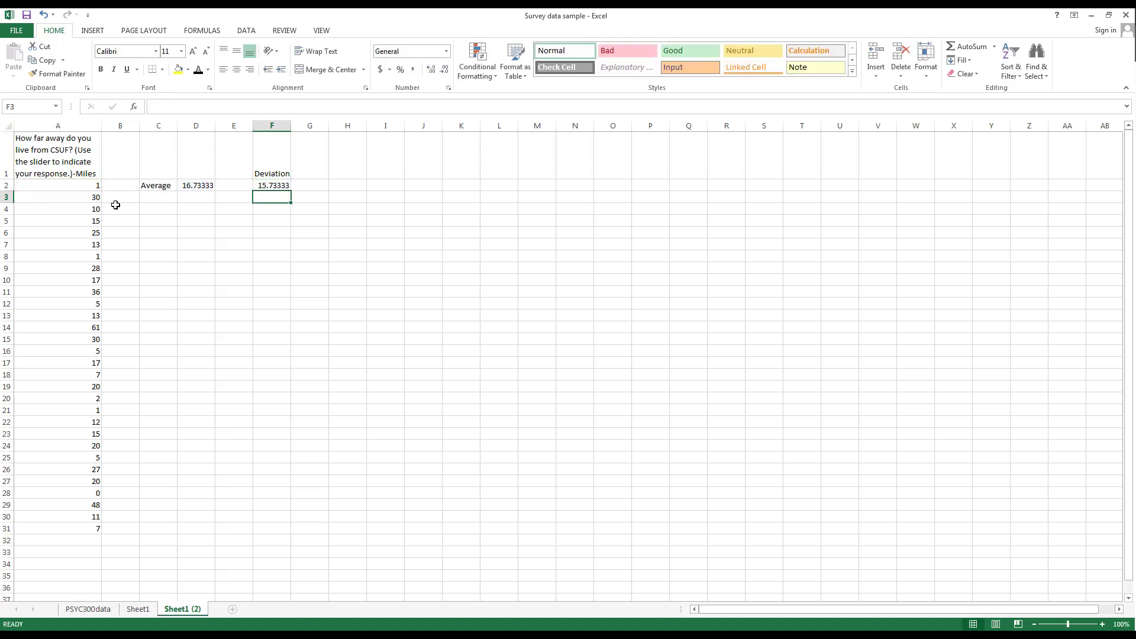
{"action": "left_click", "coordinate": [287, 185]}
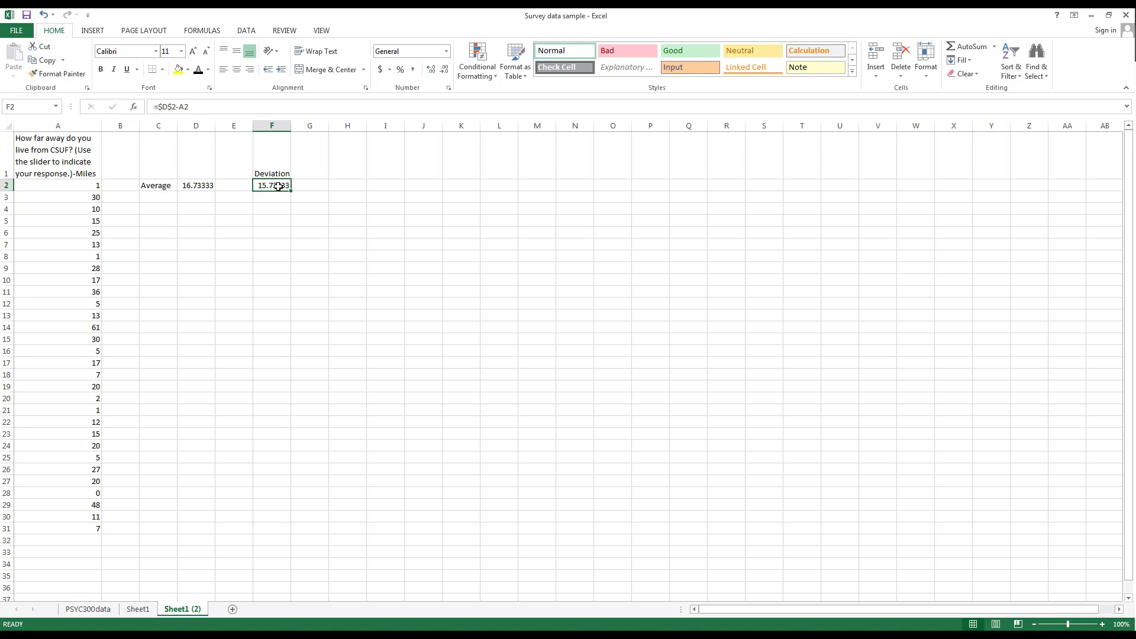
{"action": "key", "text": "ctrl+c"}
{"action": "left_click_drag", "start_coordinate": [278, 197], "coordinate": [259, 527]}
{"action": "key", "text": "ctrl+v"}
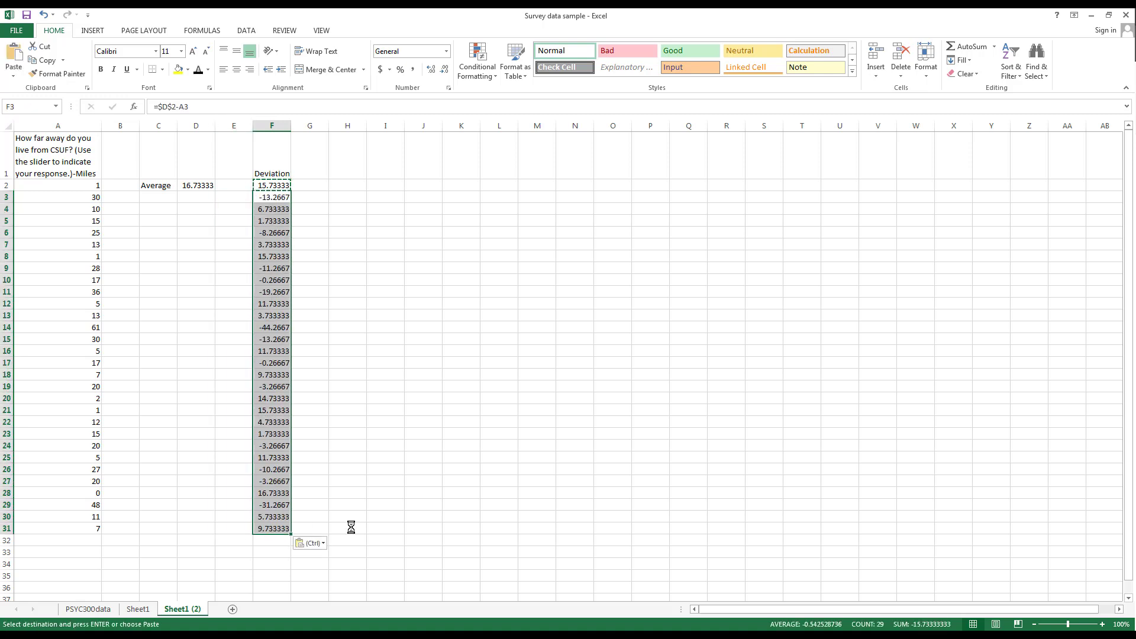
{"action": "left_click_drag", "start_coordinate": [286, 197], "coordinate": [283, 196]}
{"action": "key", "text": "Escape"}
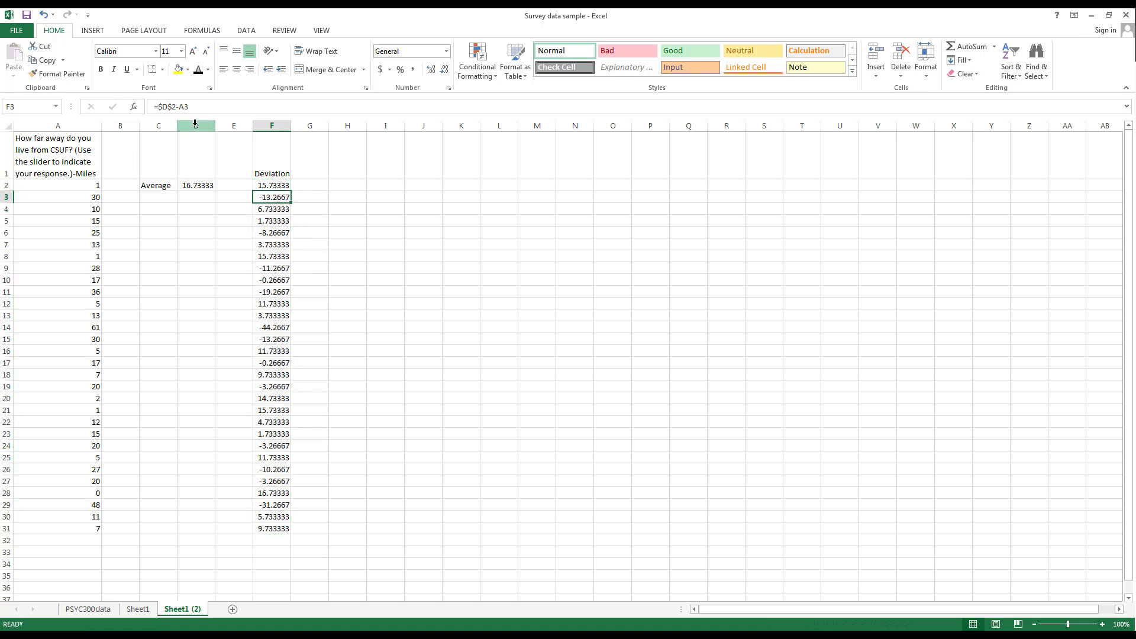
{"action": "left_click", "coordinate": [278, 211]}
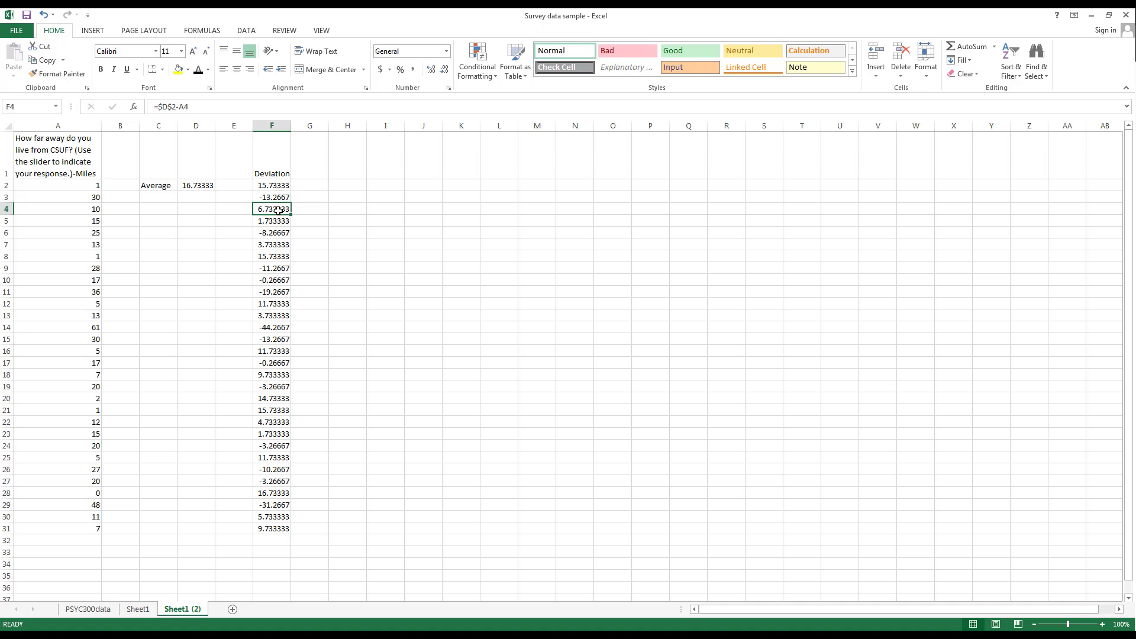
{"action": "left_click", "coordinate": [178, 107]}
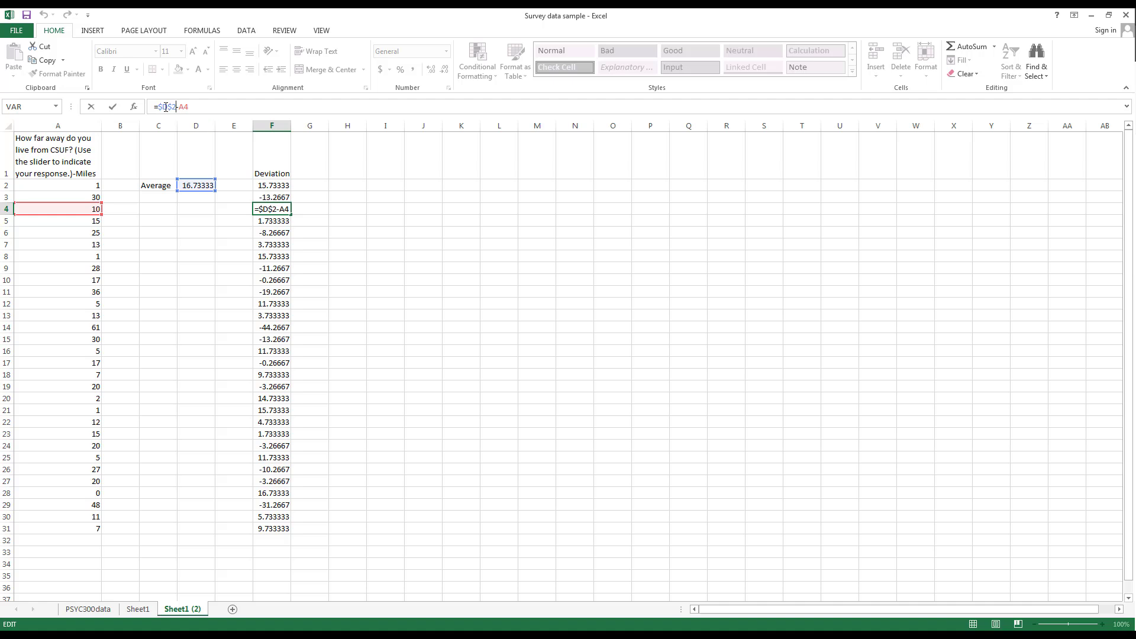
{"action": "key", "text": "Escape"}
{"action": "left_click", "coordinate": [273, 277]}
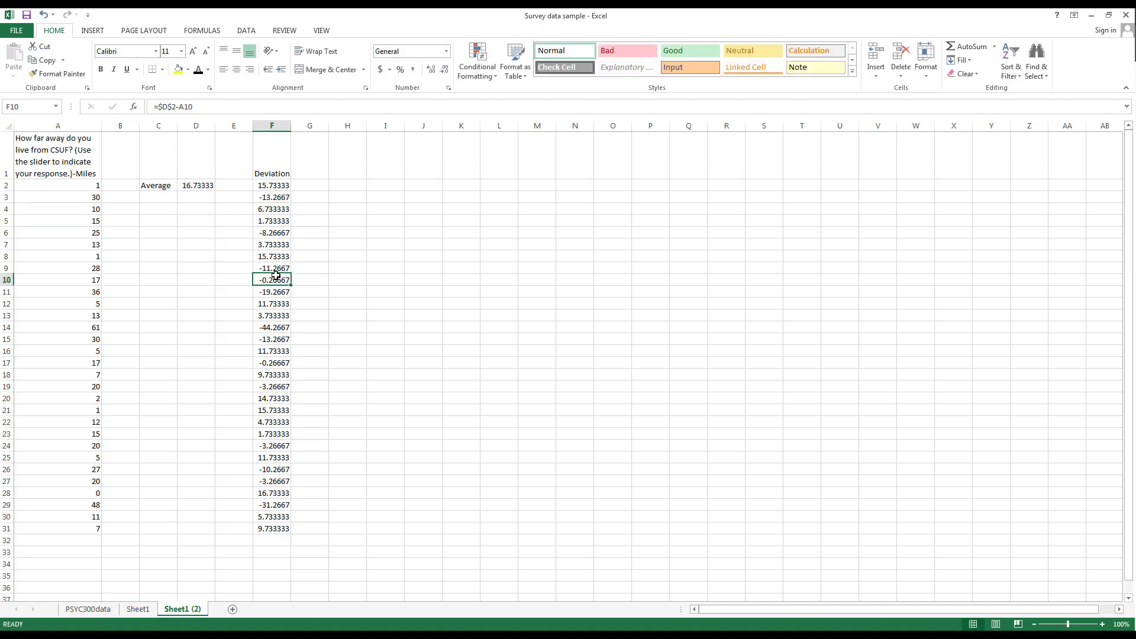
{"action": "left_click", "coordinate": [172, 108]}
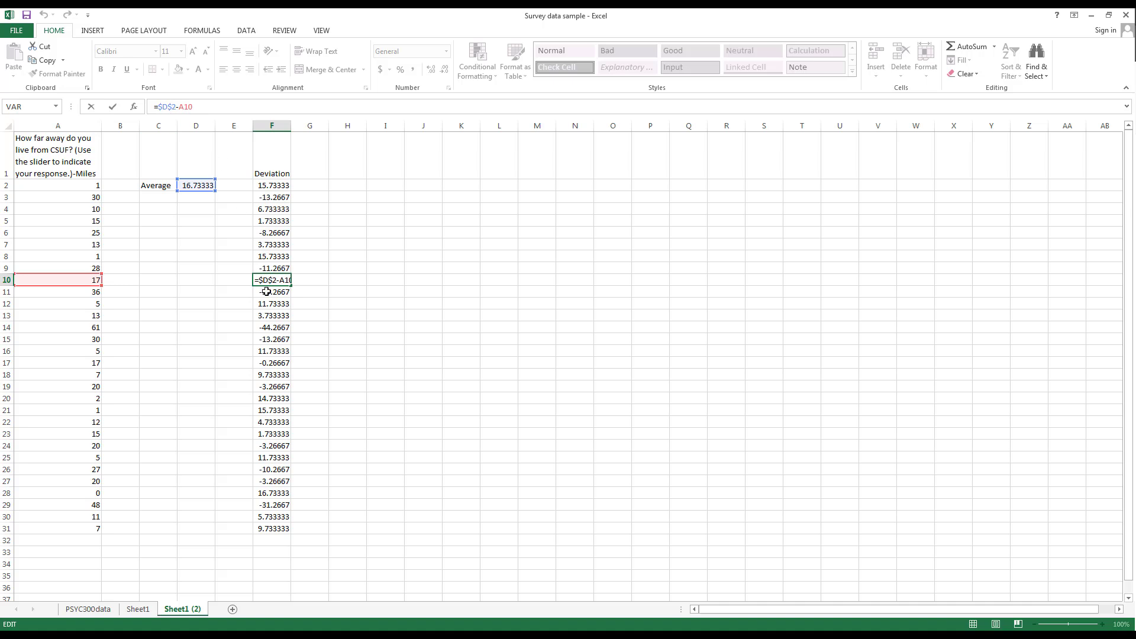
{"action": "key", "text": "Escape"}
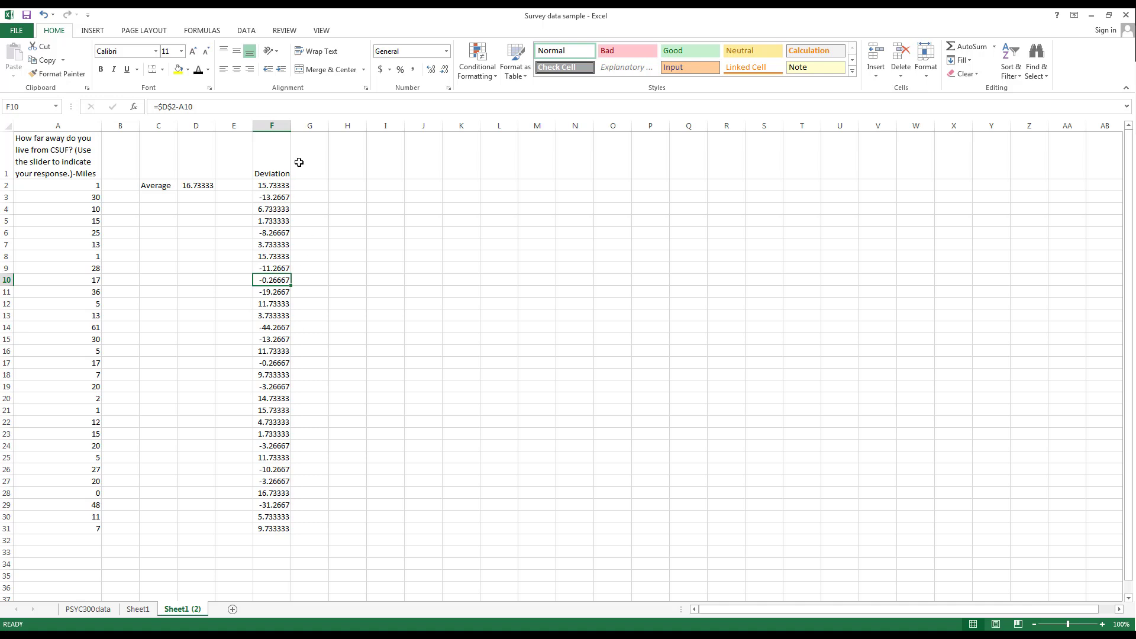
Head H1 'Ooops', enter =D2-A2 in H2, and fill it down to H31
{"action": "left_click", "coordinate": [345, 172]}
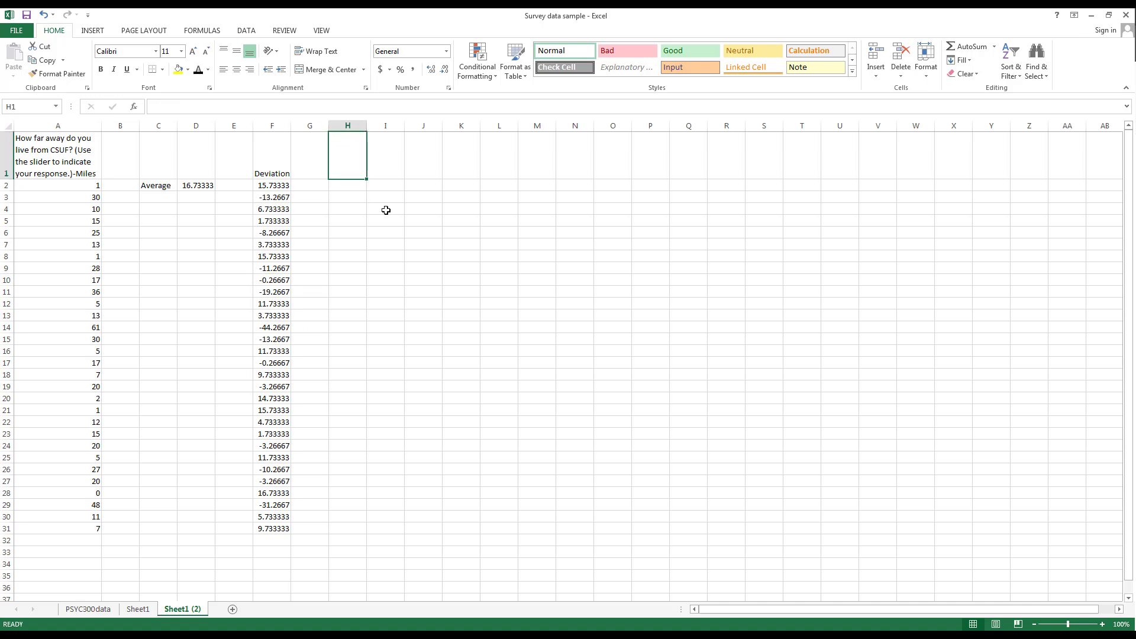
{"action": "type", "text": "\"Ooops\""}
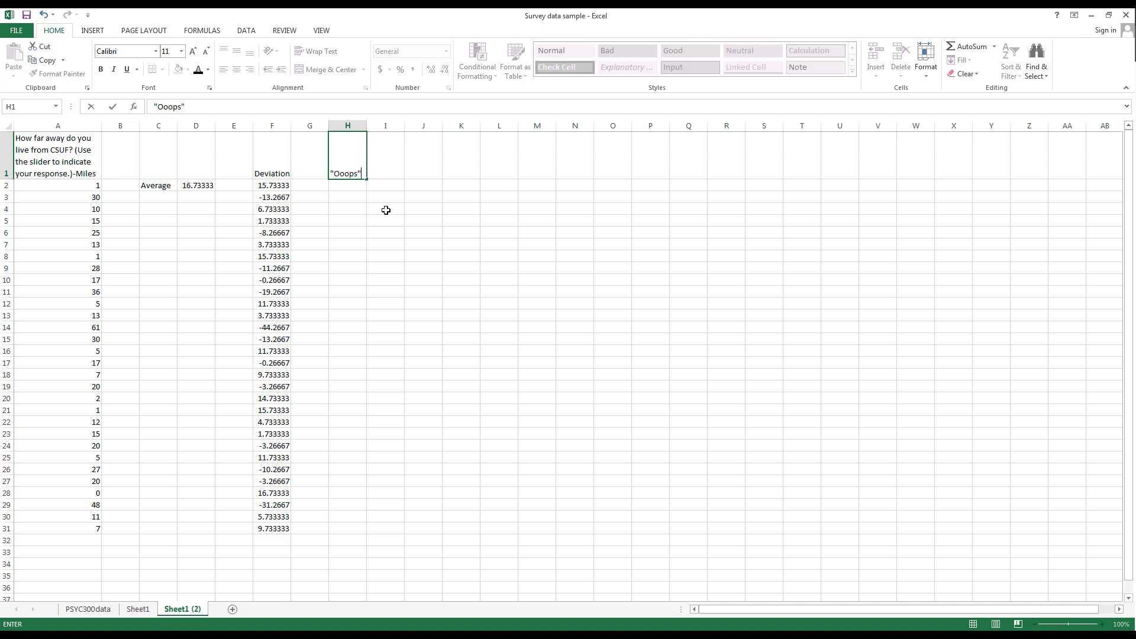
{"action": "key", "text": "Return"}
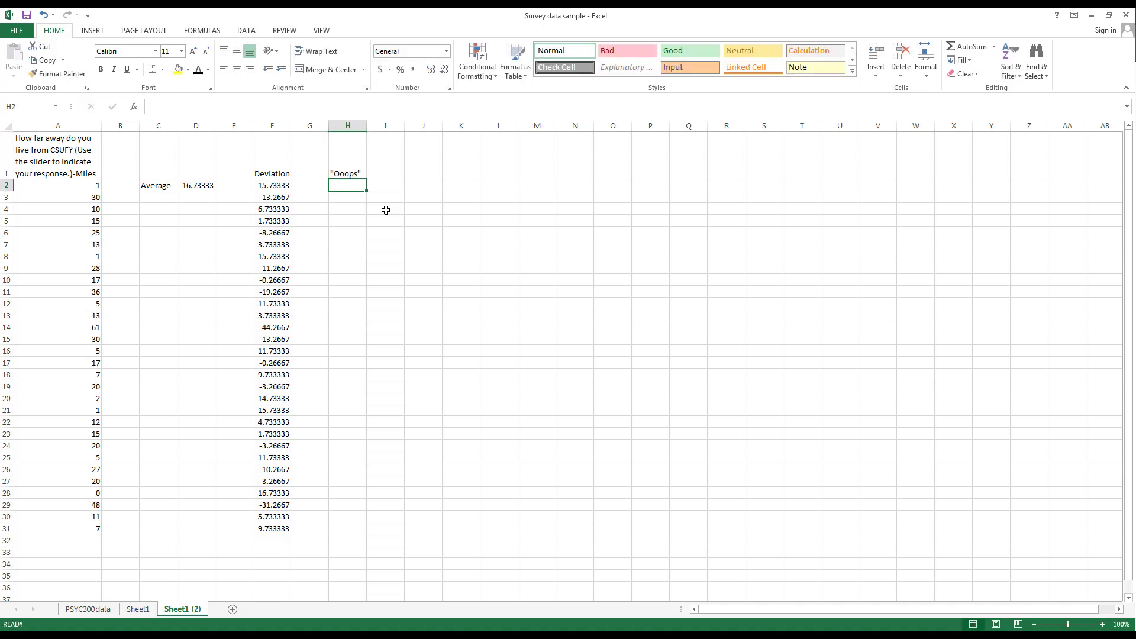
{"action": "type", "text": "="}
{"action": "left_click", "coordinate": [210, 187]}
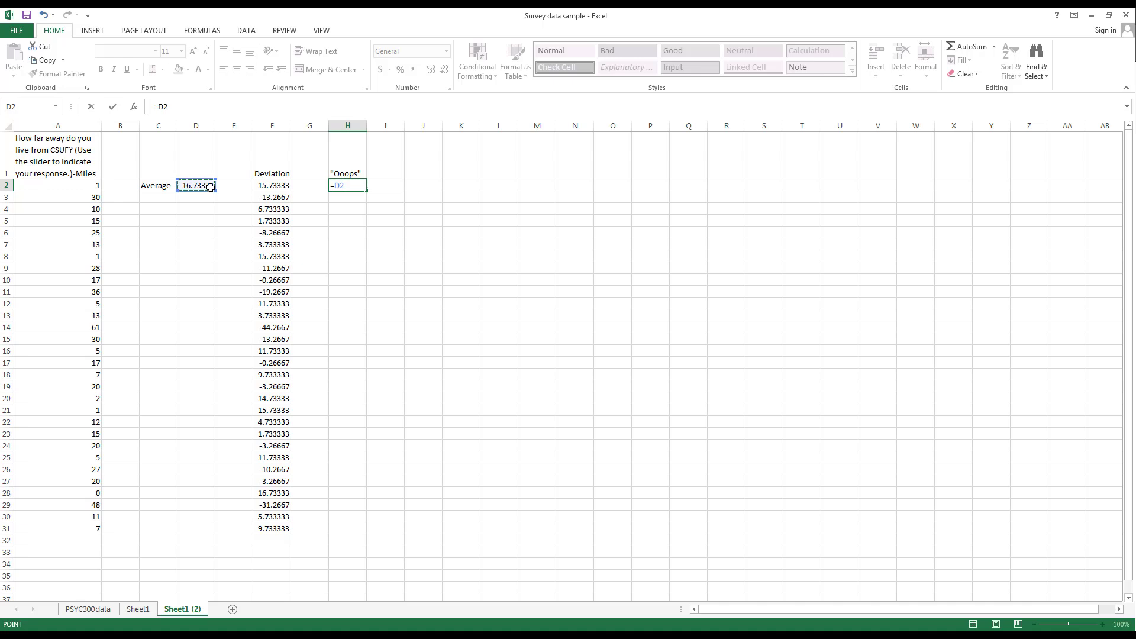
{"action": "type", "text": "-"}
{"action": "left_click", "coordinate": [86, 187]}
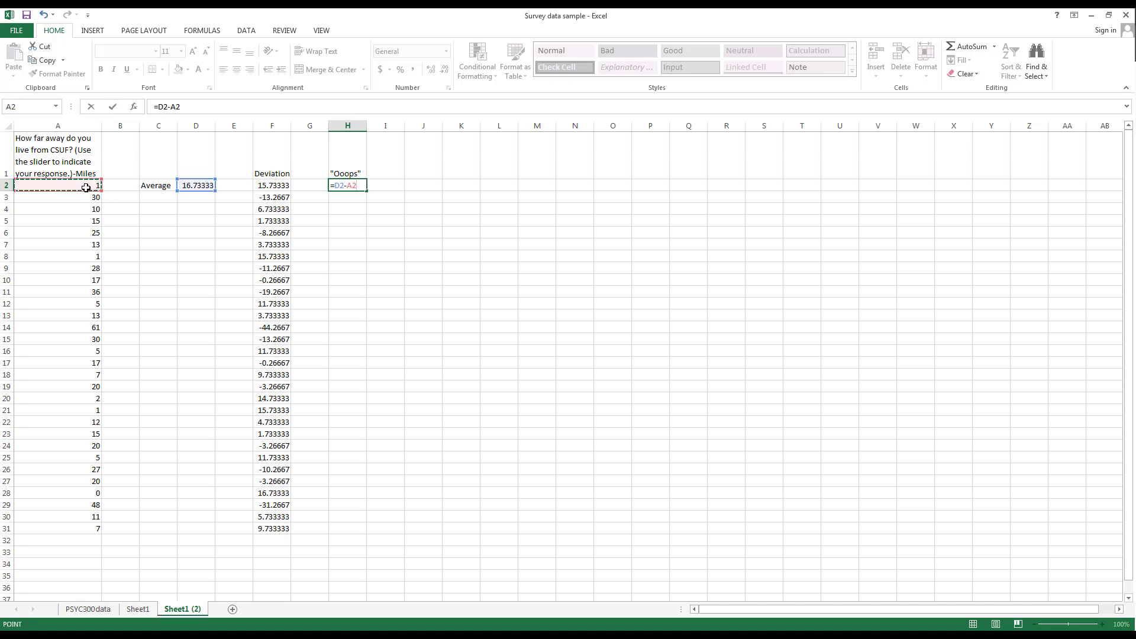
{"action": "key", "text": "Return"}
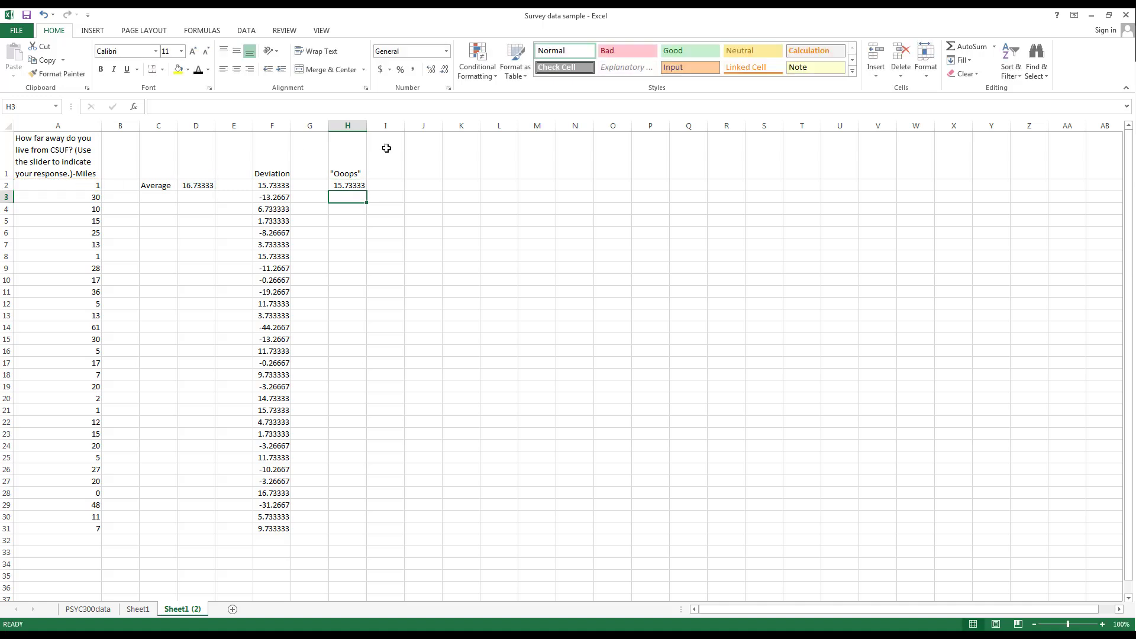
{"action": "left_click", "coordinate": [354, 186]}
{"action": "left_click_drag", "start_coordinate": [367, 190], "coordinate": [367, 533]}
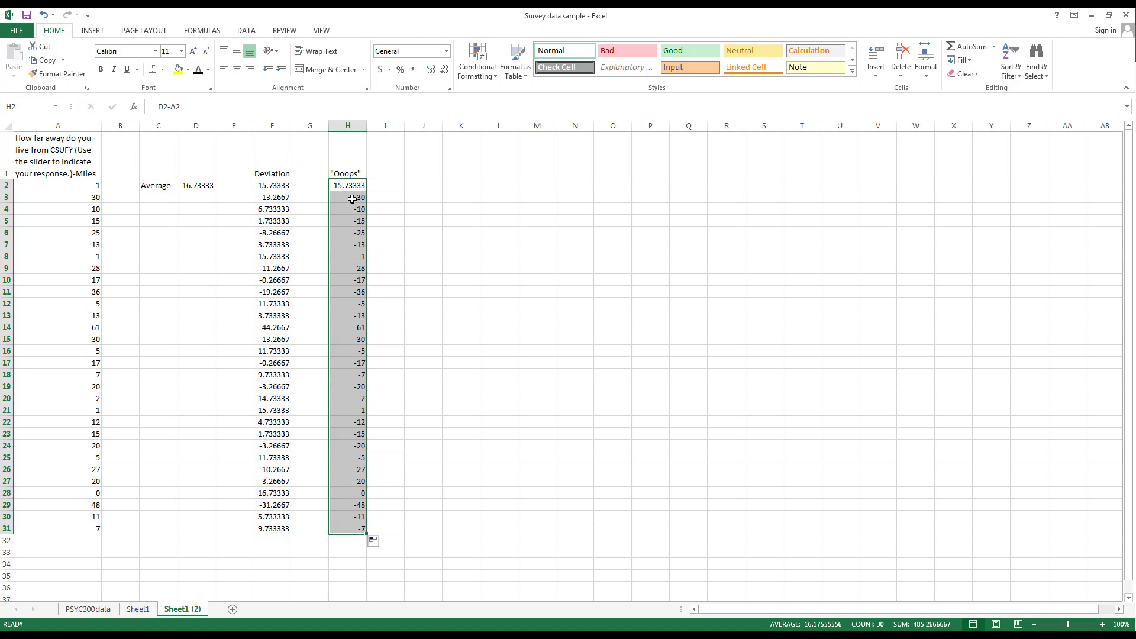
Compare the shifted references in H5 and H10 with F16's fixed $D$2 reference
{"action": "left_click", "coordinate": [342, 221]}
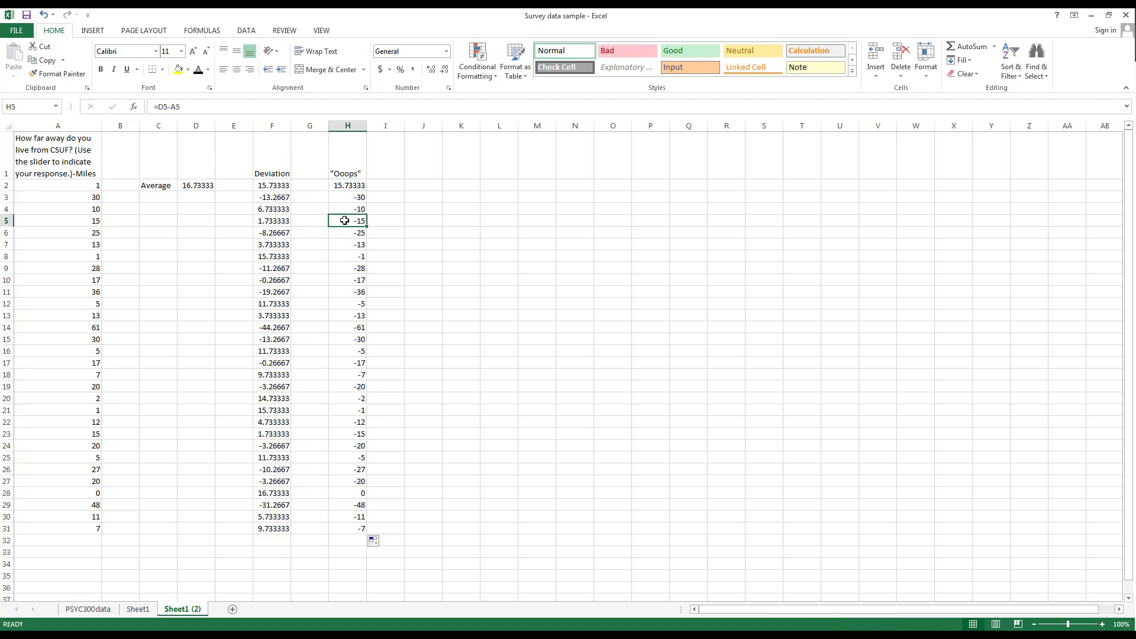
{"action": "left_click", "coordinate": [171, 107]}
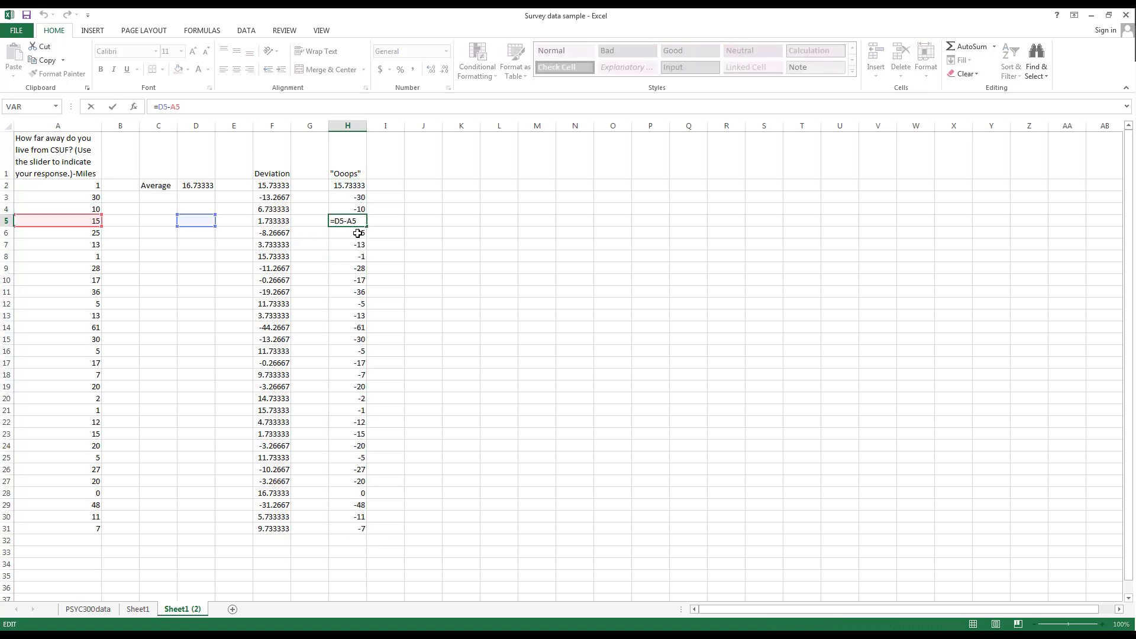
{"action": "key", "text": "Escape"}
{"action": "left_click", "coordinate": [354, 281]}
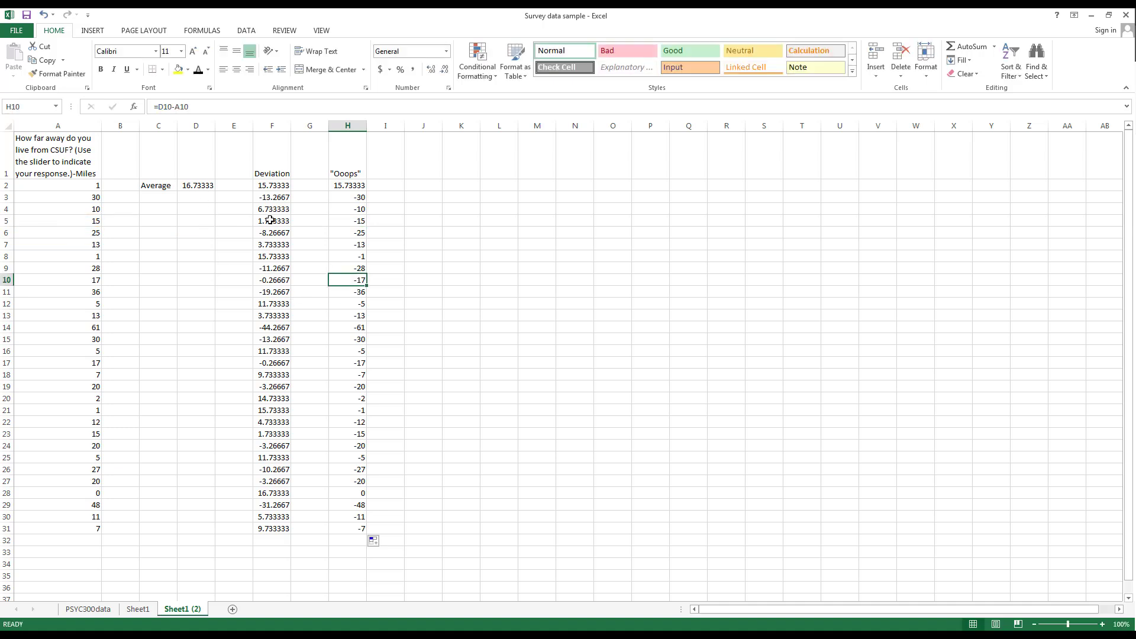
{"action": "left_click", "coordinate": [179, 107]}
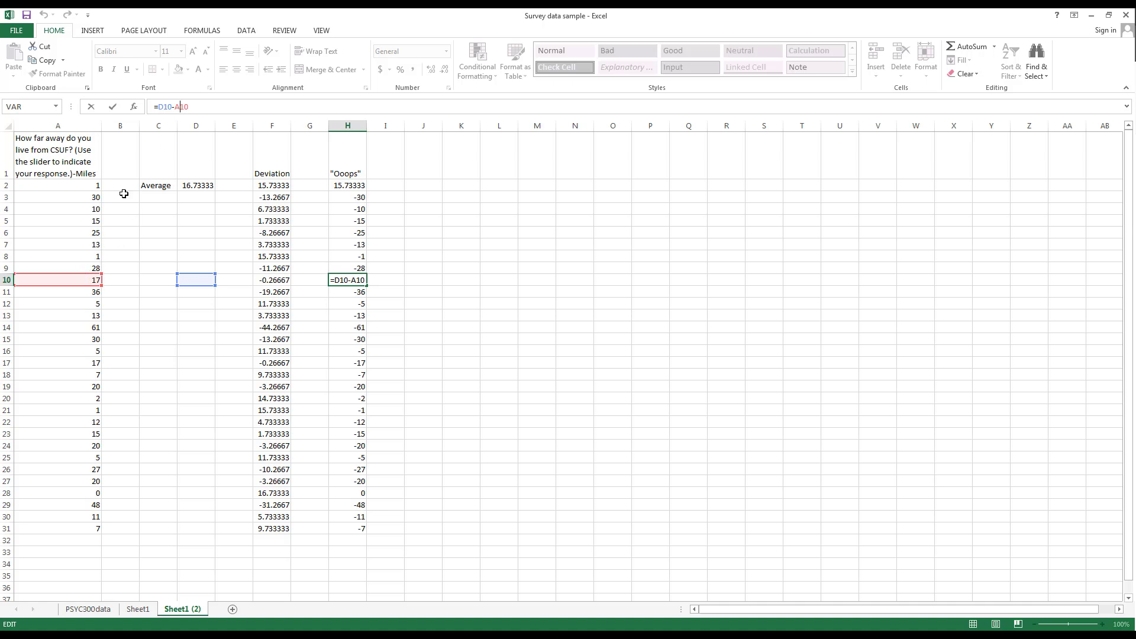
{"action": "key", "text": "Escape"}
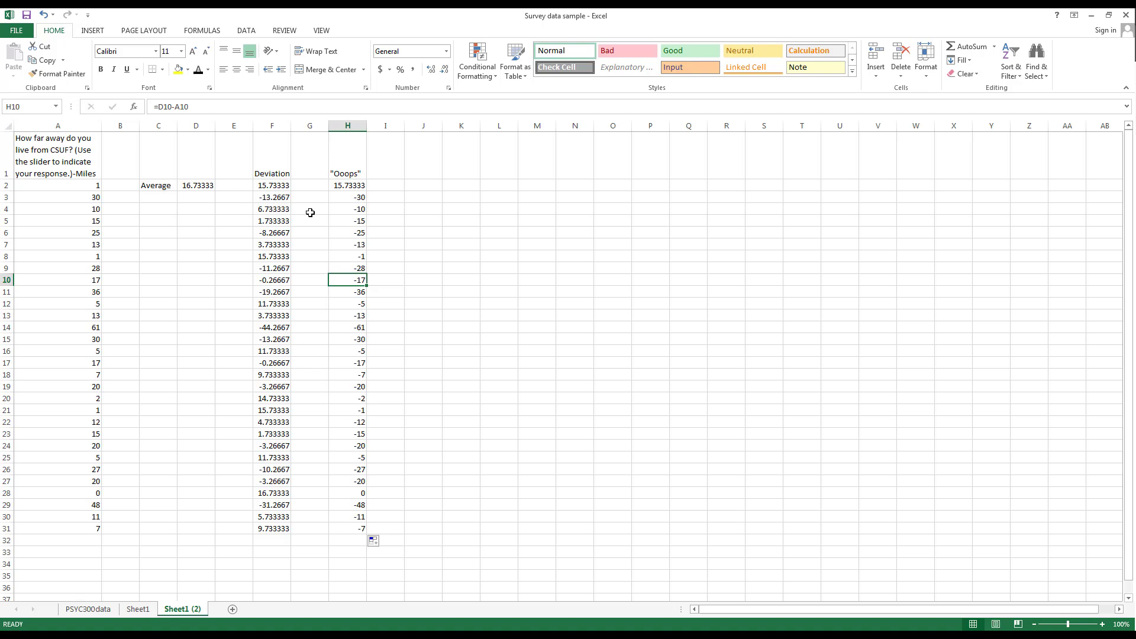
{"action": "left_click", "coordinate": [276, 188]}
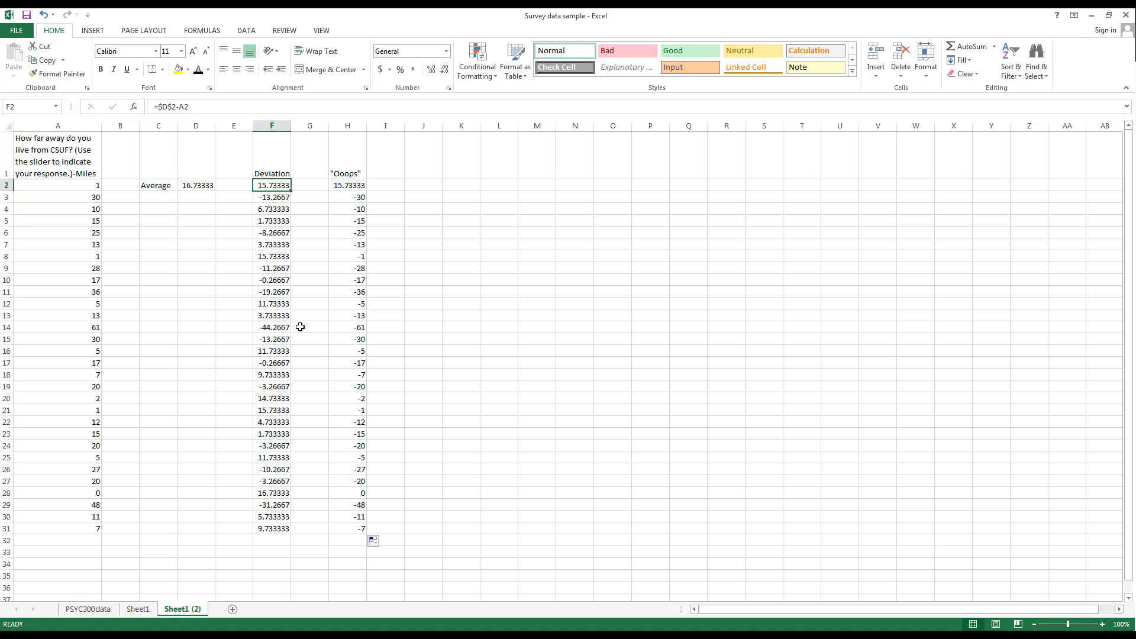
{"action": "left_click", "coordinate": [272, 351]}
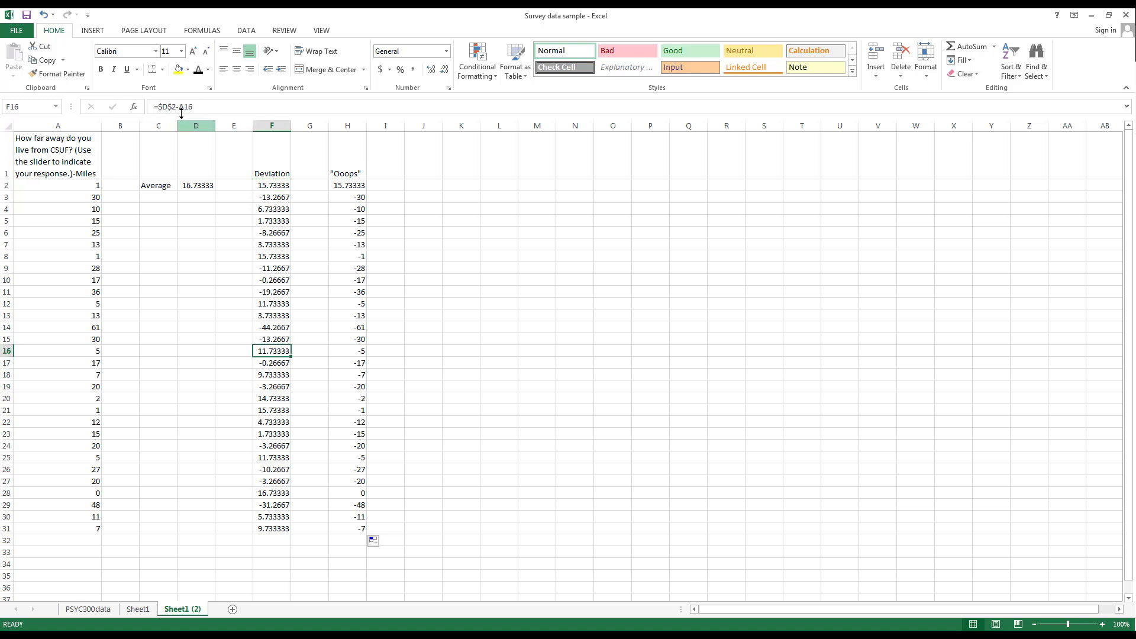
{"action": "left_click", "coordinate": [173, 107]}
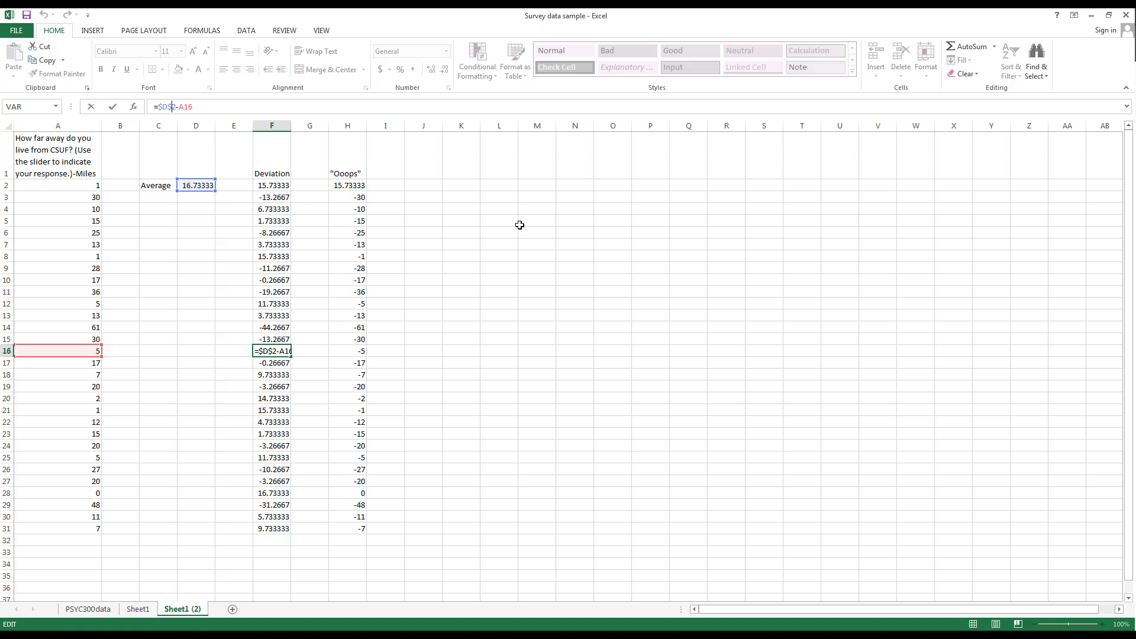
{"action": "key", "text": "Escape"}
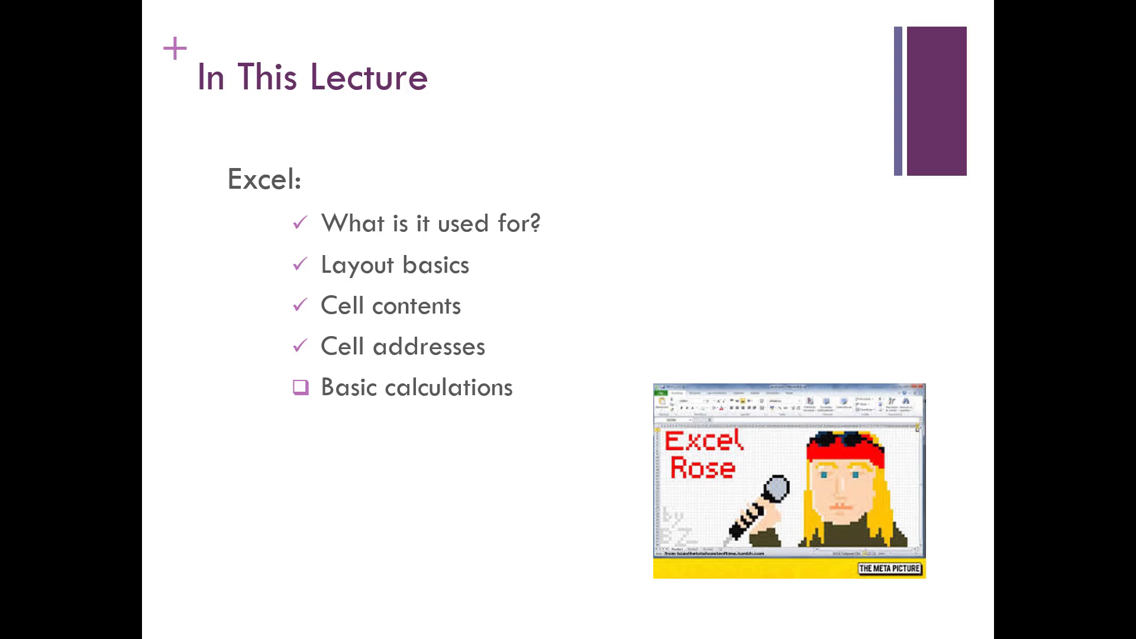
Advance the slideshow to slide 15, 'Calculations in Excel'
{"action": "key", "text": "Right"}
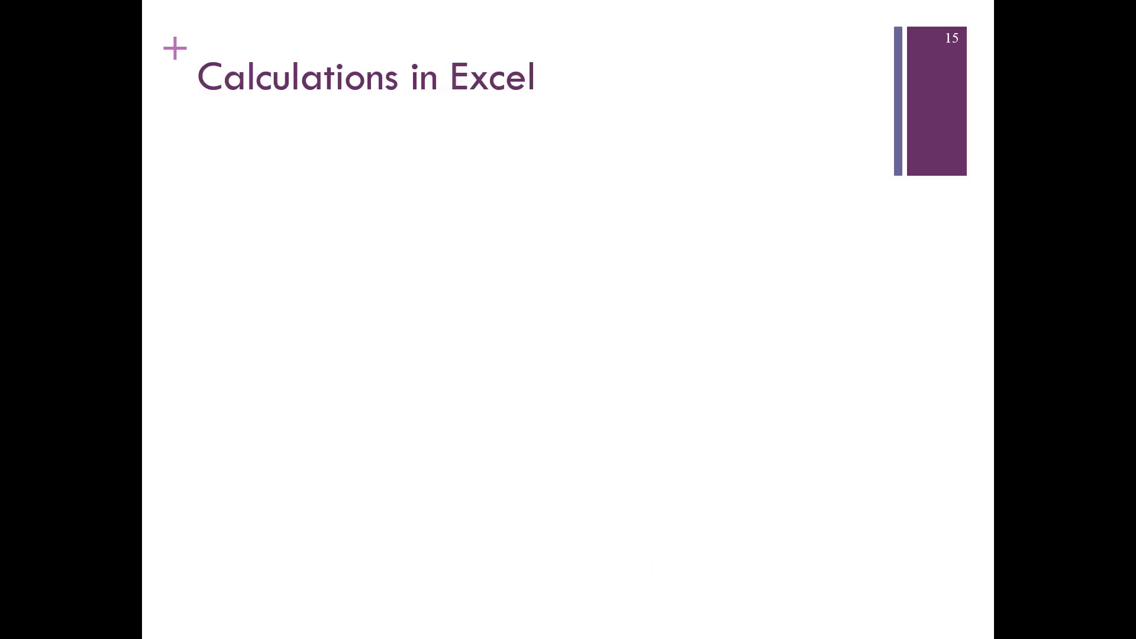